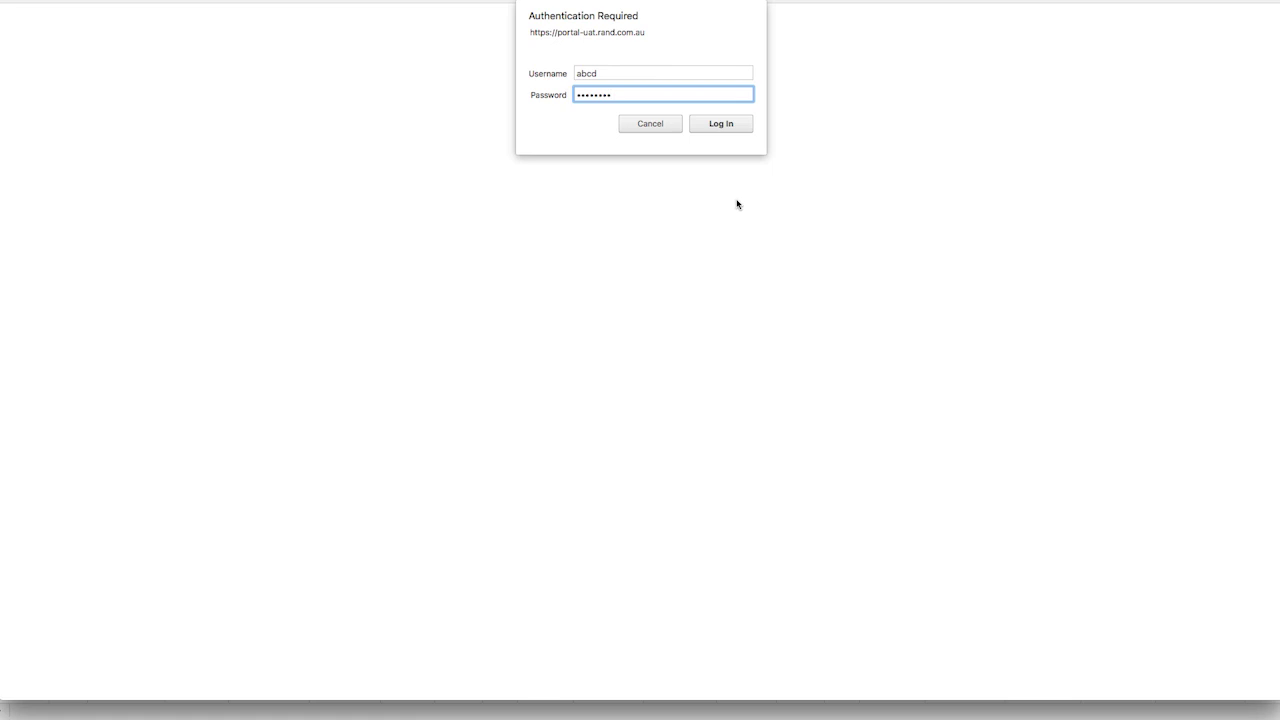
Log in to the portal and download the Scott's Order for Transport xlsx form.
click(705, 128)
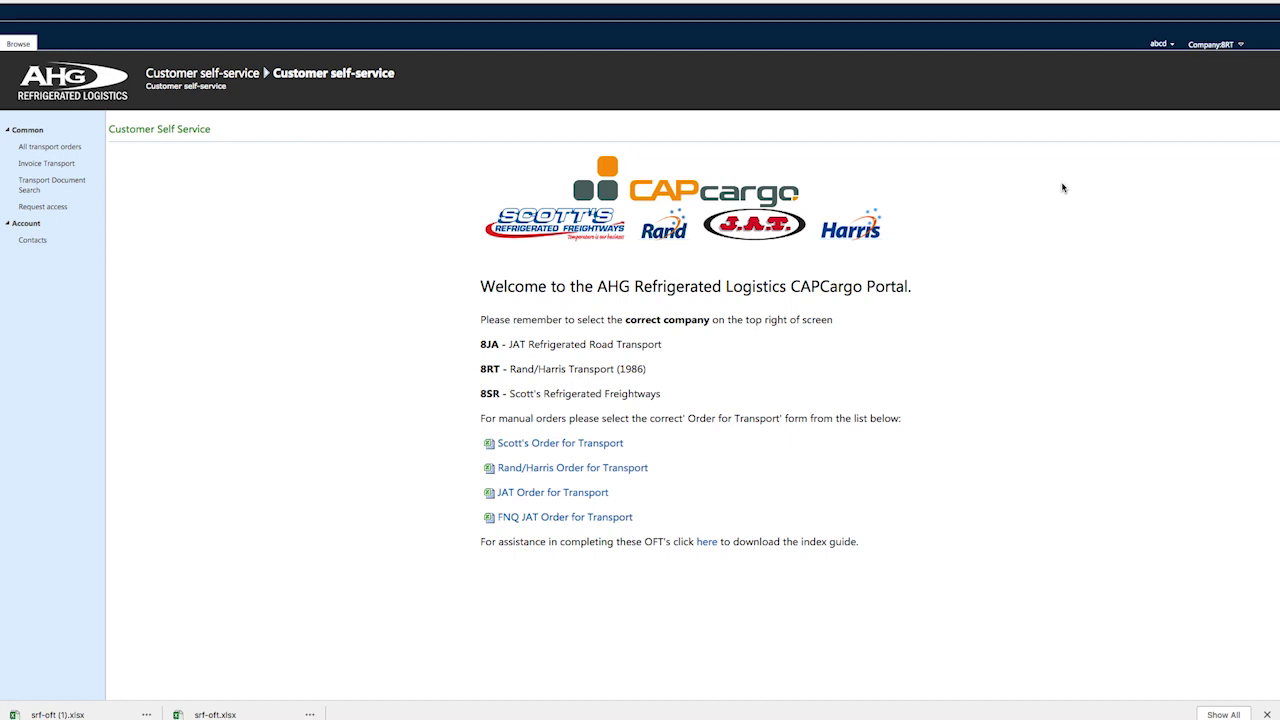
click(583, 443)
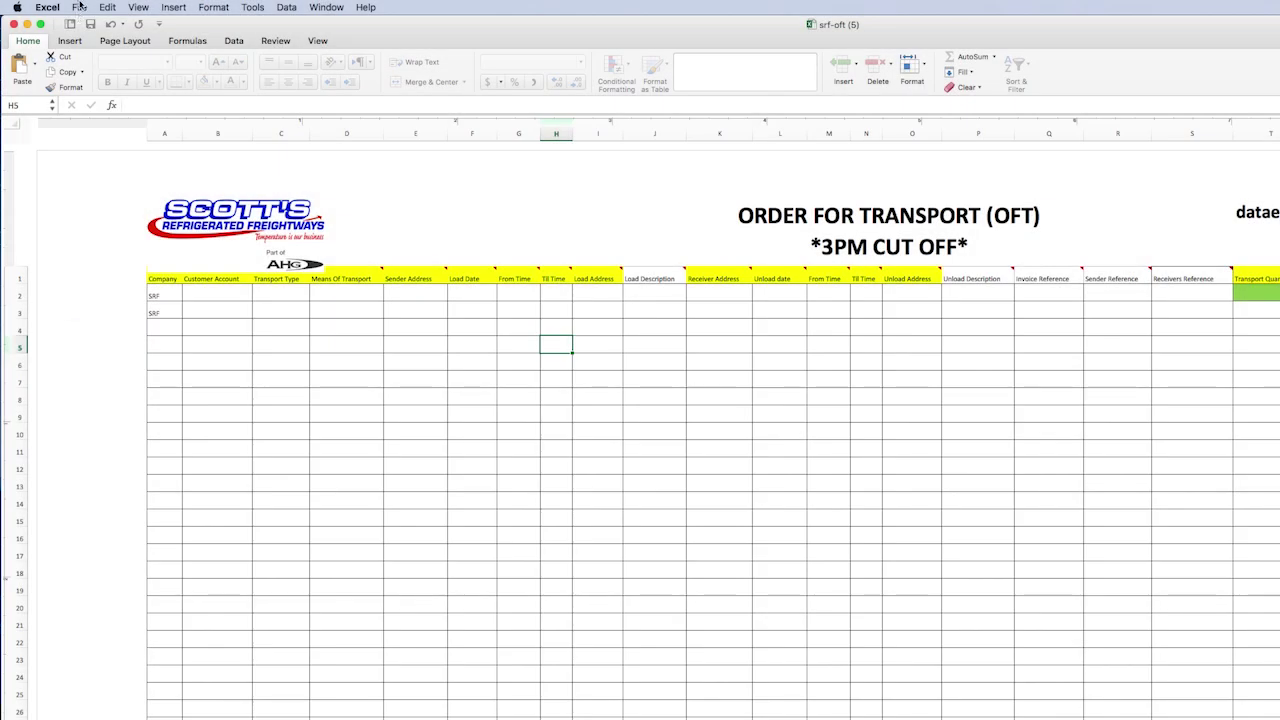
Save the downloaded template as 'Scotts-April' in the Scotts Orders folder.
click(79, 7)
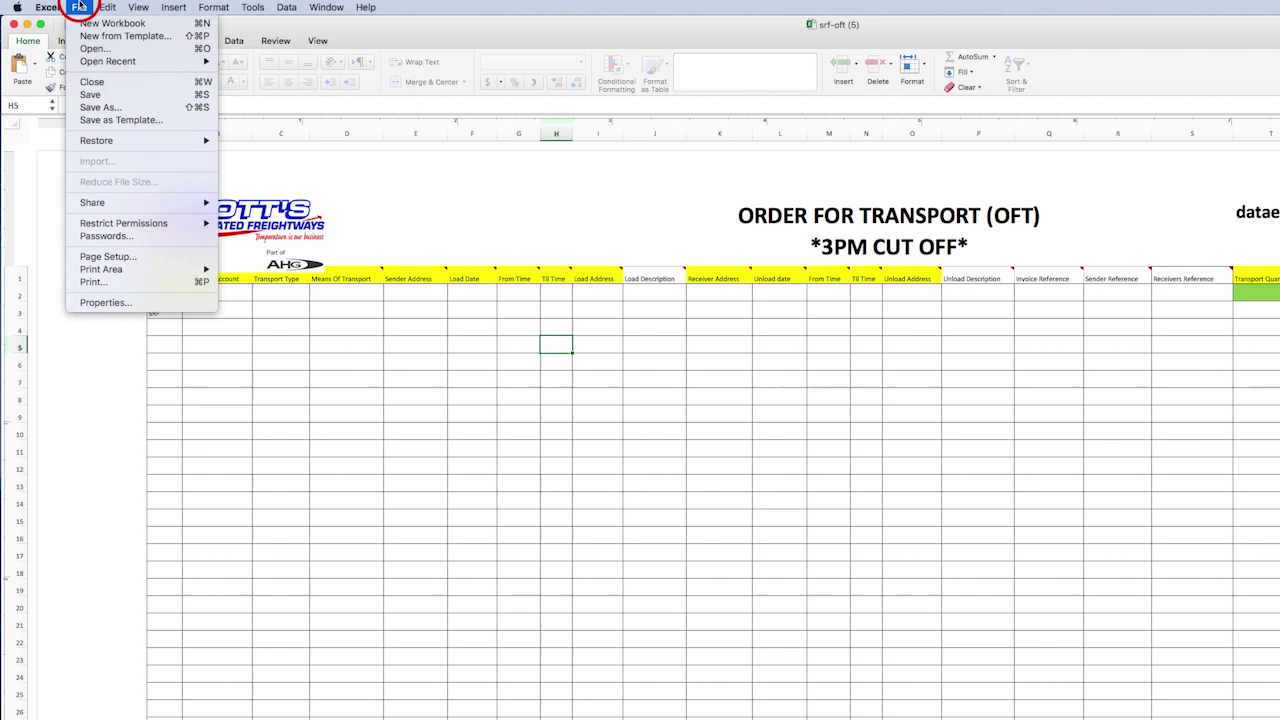
click(128, 108)
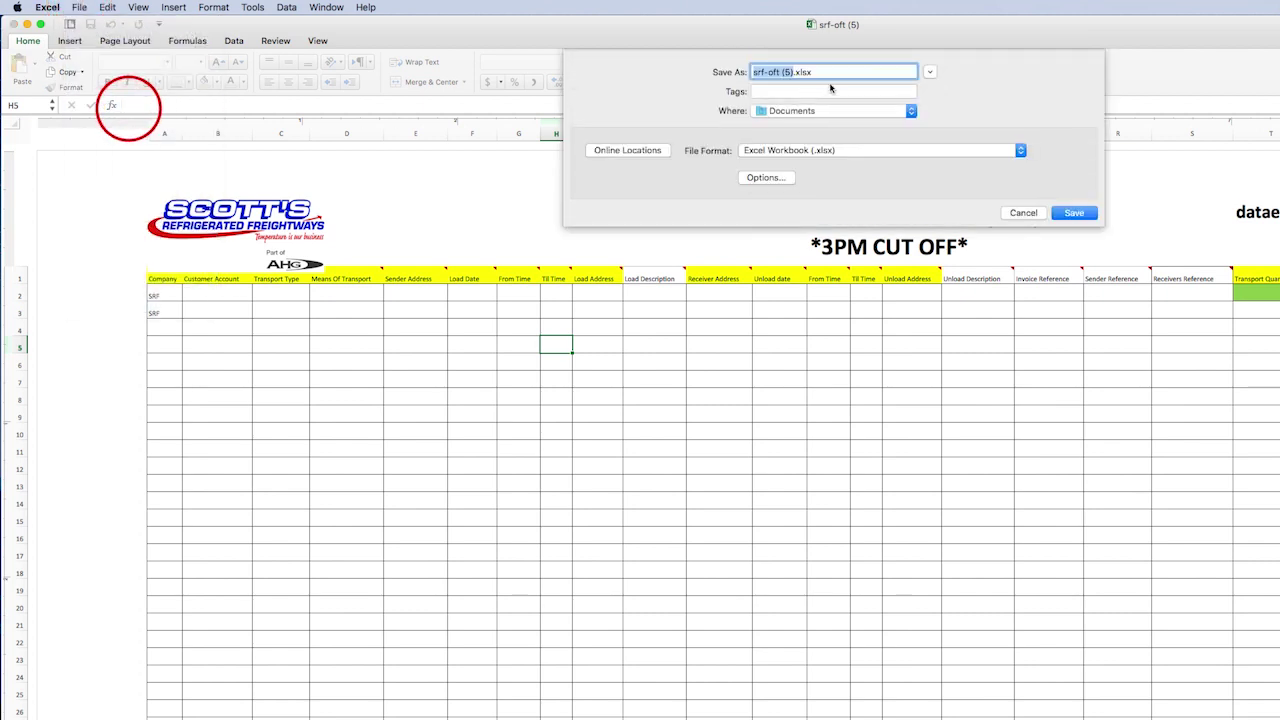
text(Scotts-)
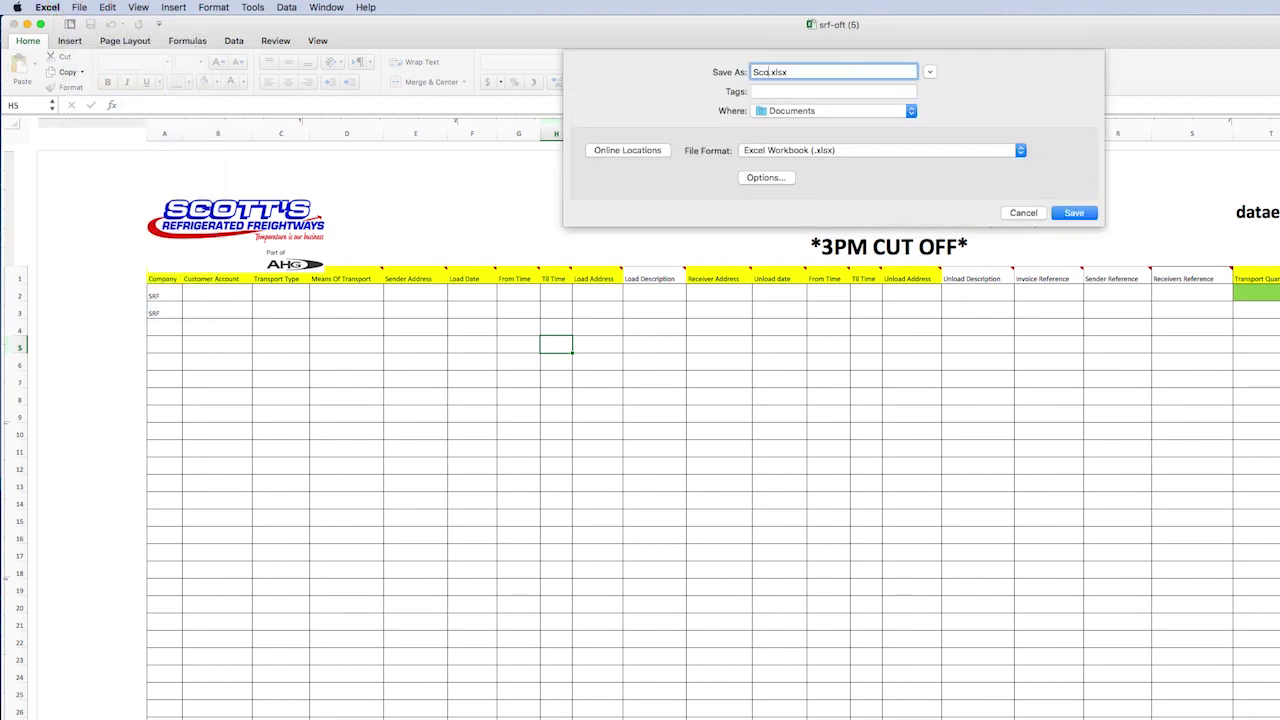
text(April)
click(911, 111)
click(863, 291)
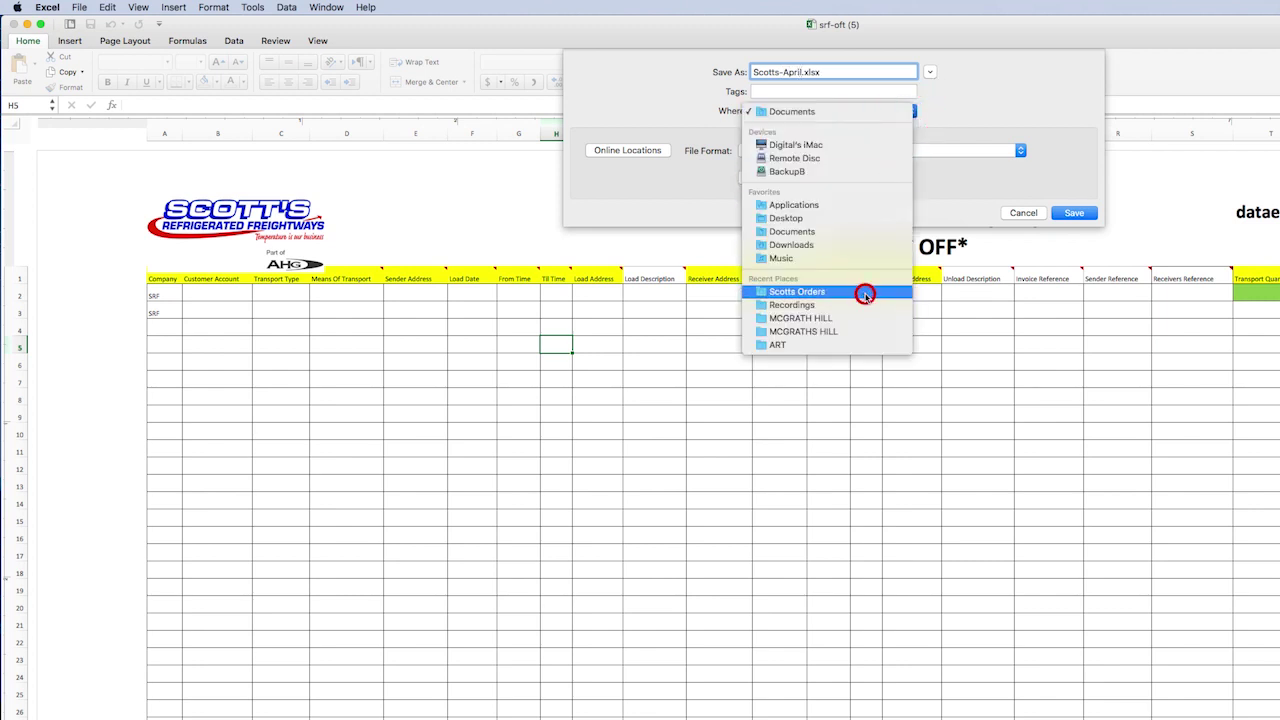
click(1076, 214)
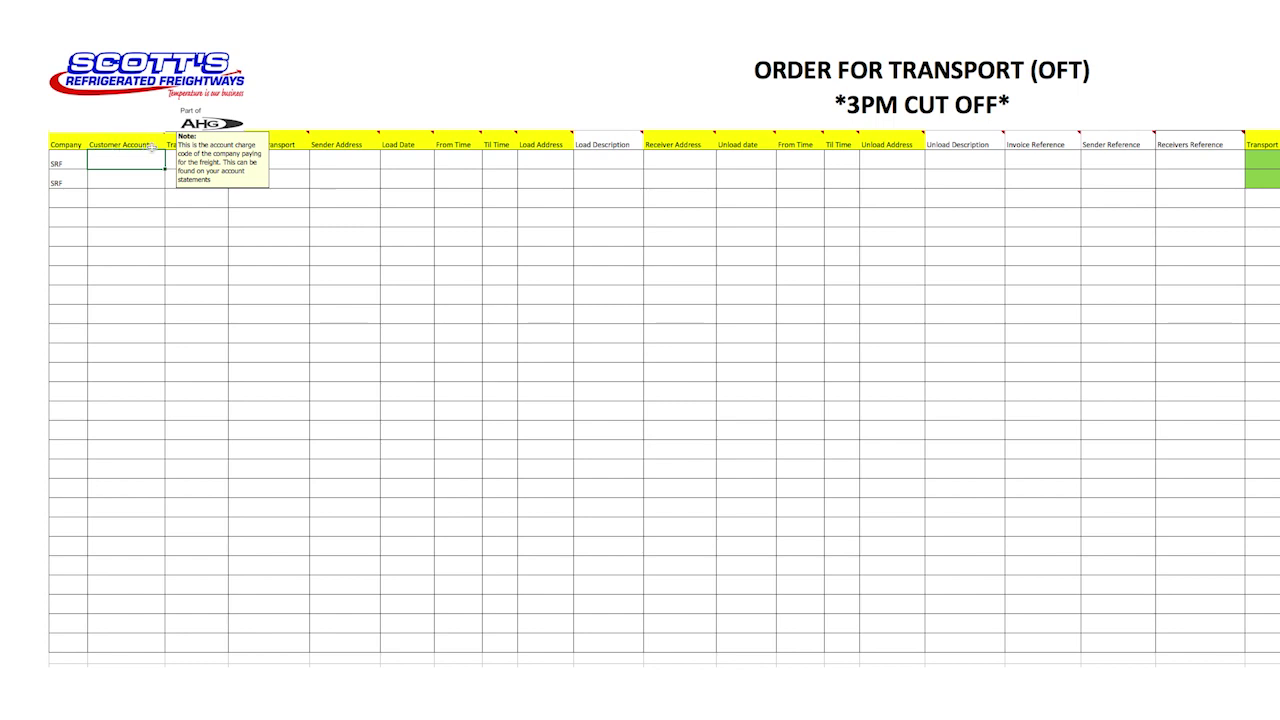
mouse_move(269, 146)
mouse_move(370, 146)
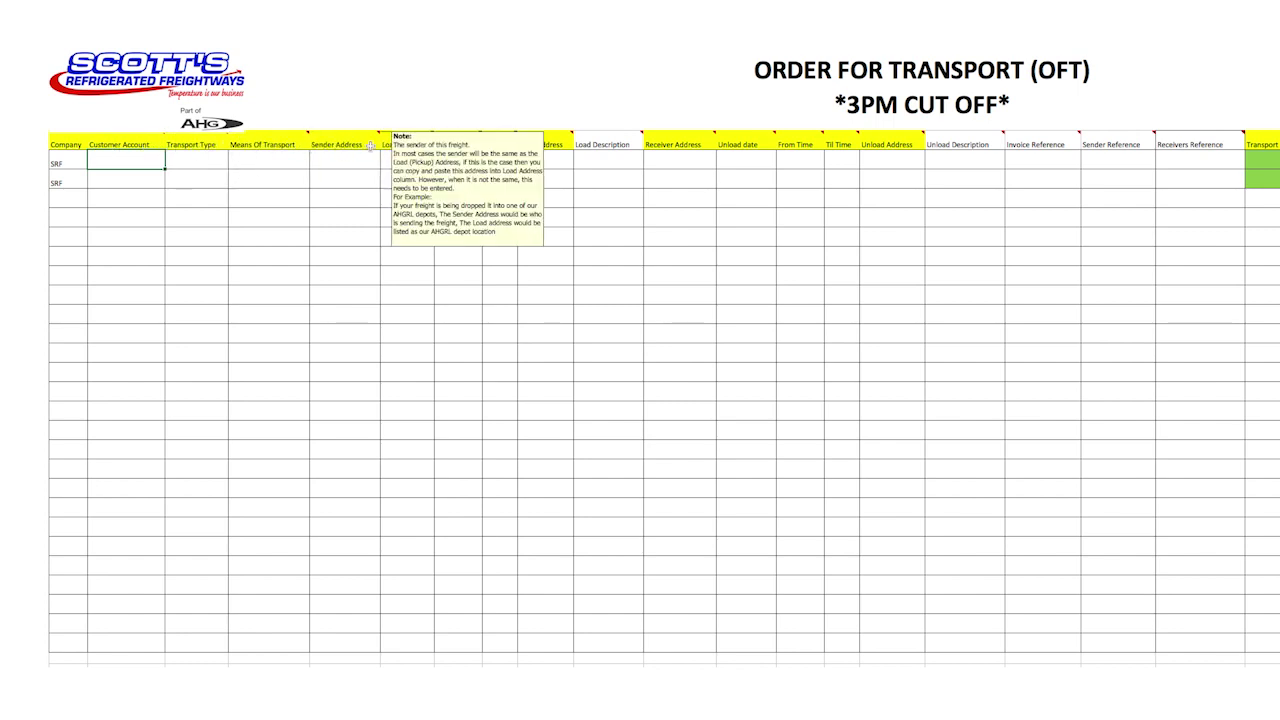
mouse_move(440, 146)
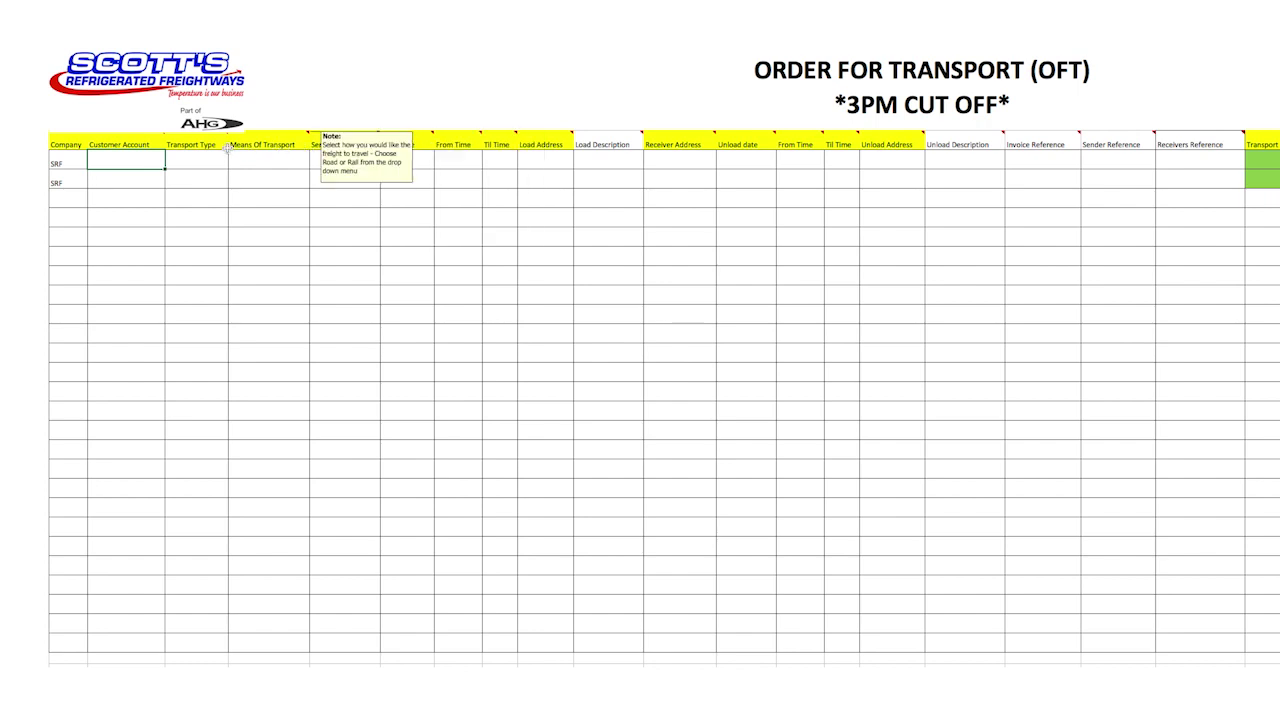
mouse_move(212, 148)
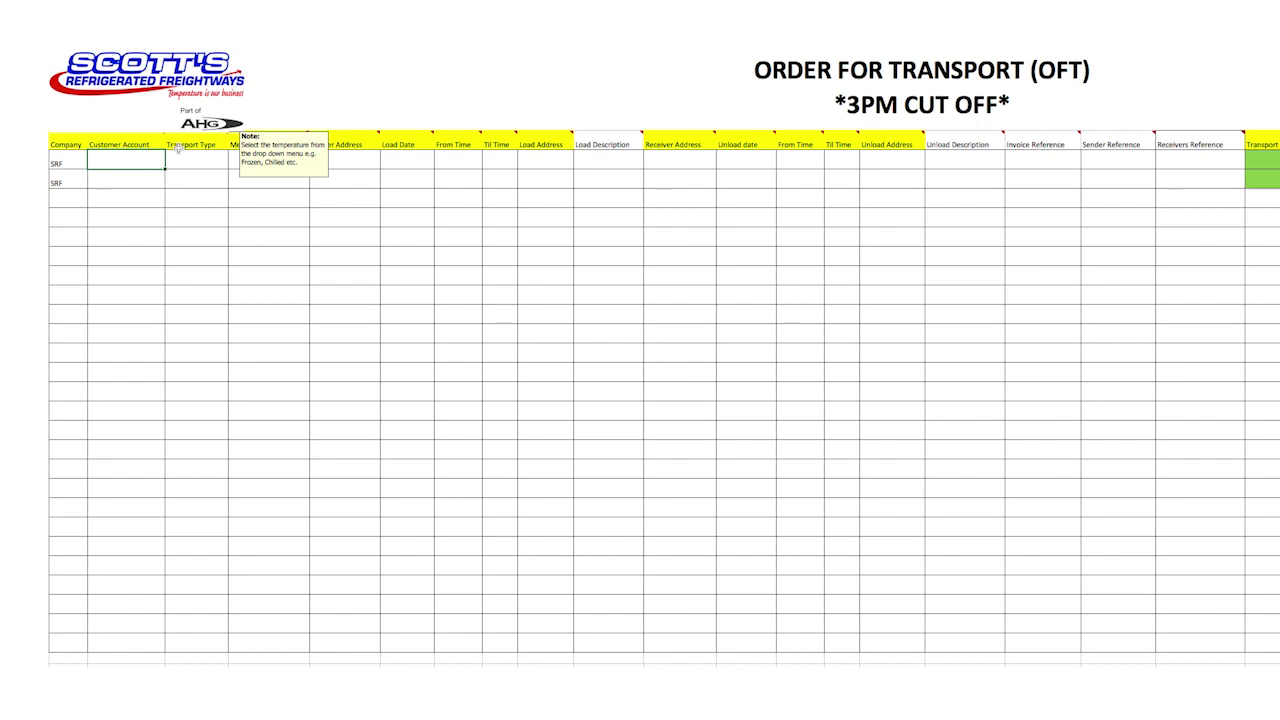
mouse_move(160, 147)
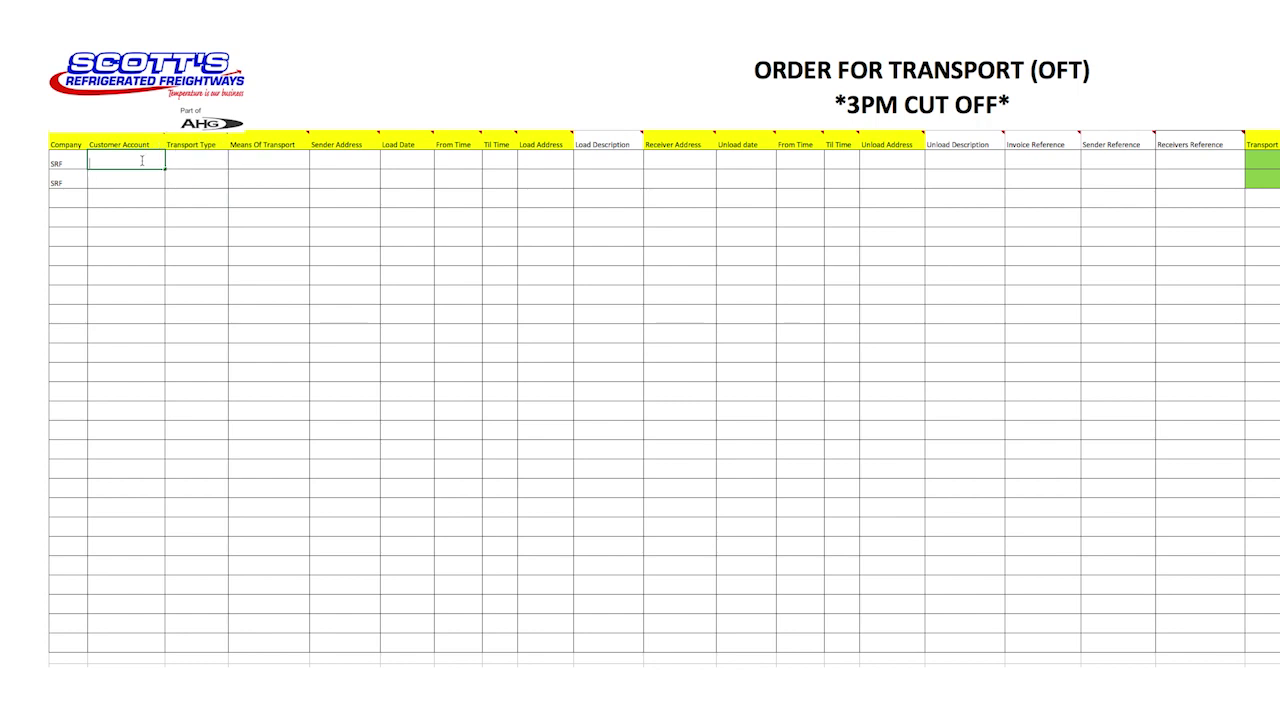
Enter the test customer account, transport type CHILLER and means of transport ROAD in row one.
text(ZTESTJ)
key(Tab)
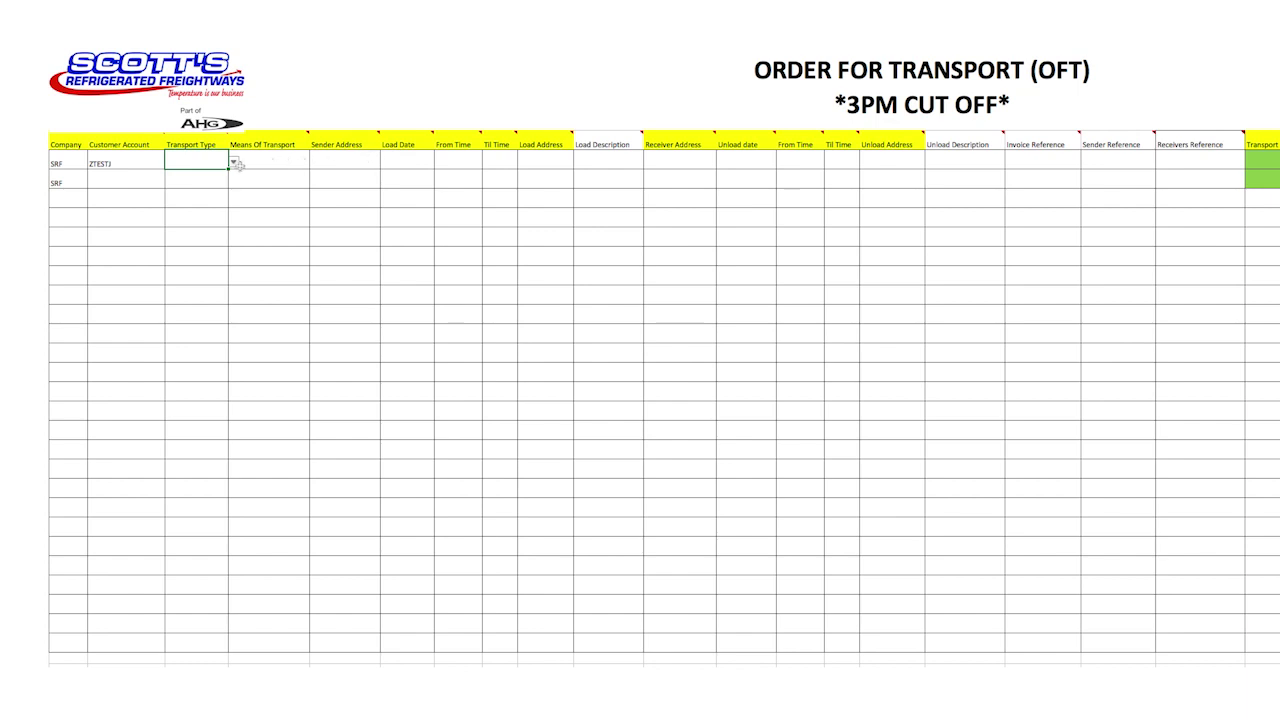
click(234, 163)
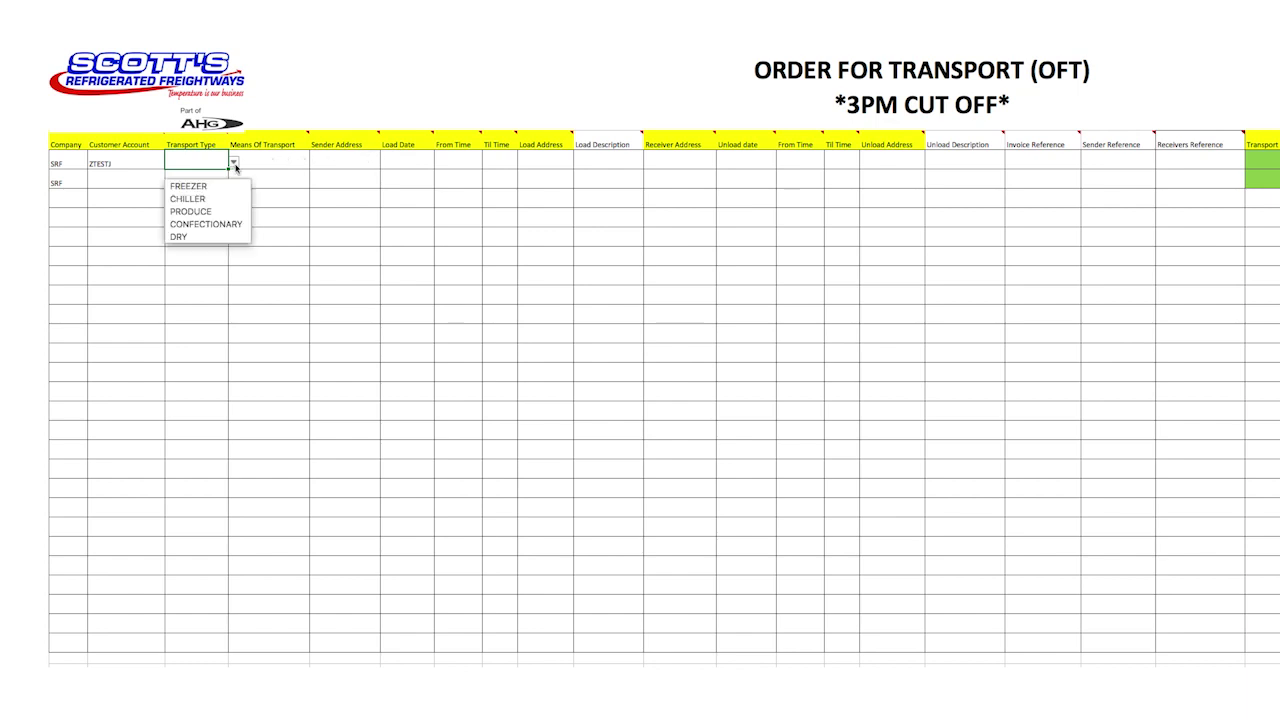
click(222, 202)
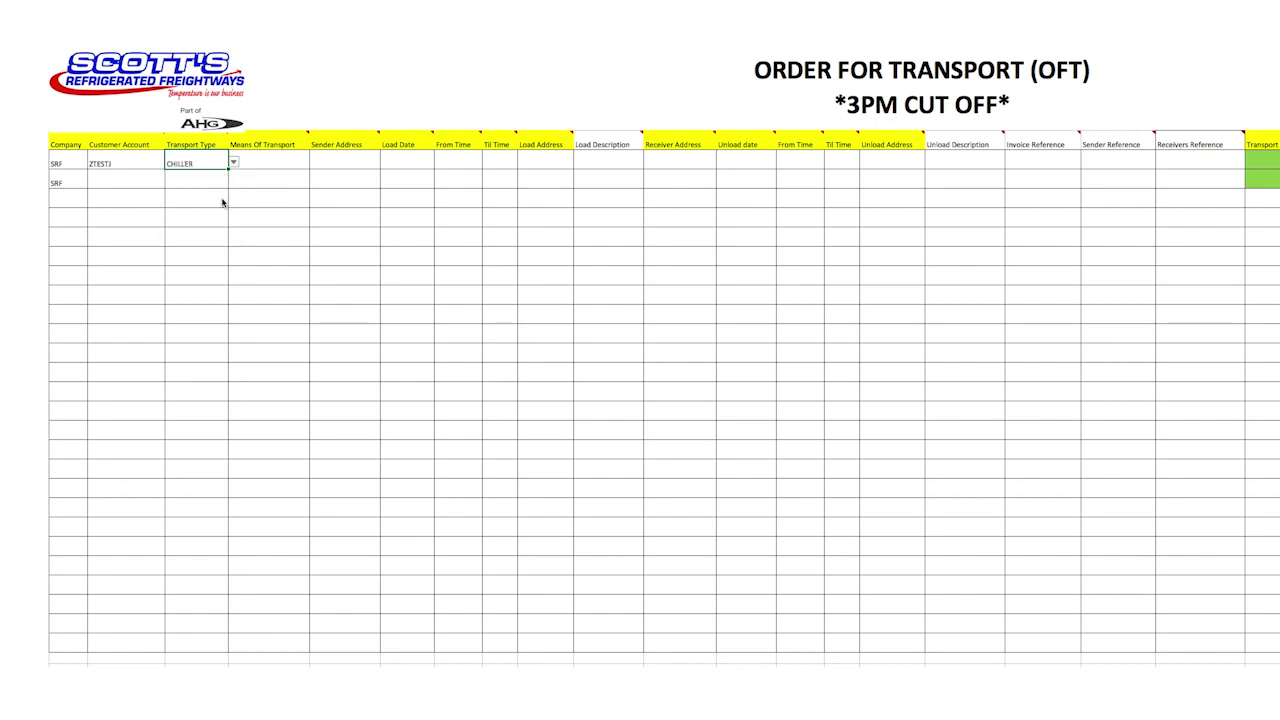
click(299, 168)
click(315, 163)
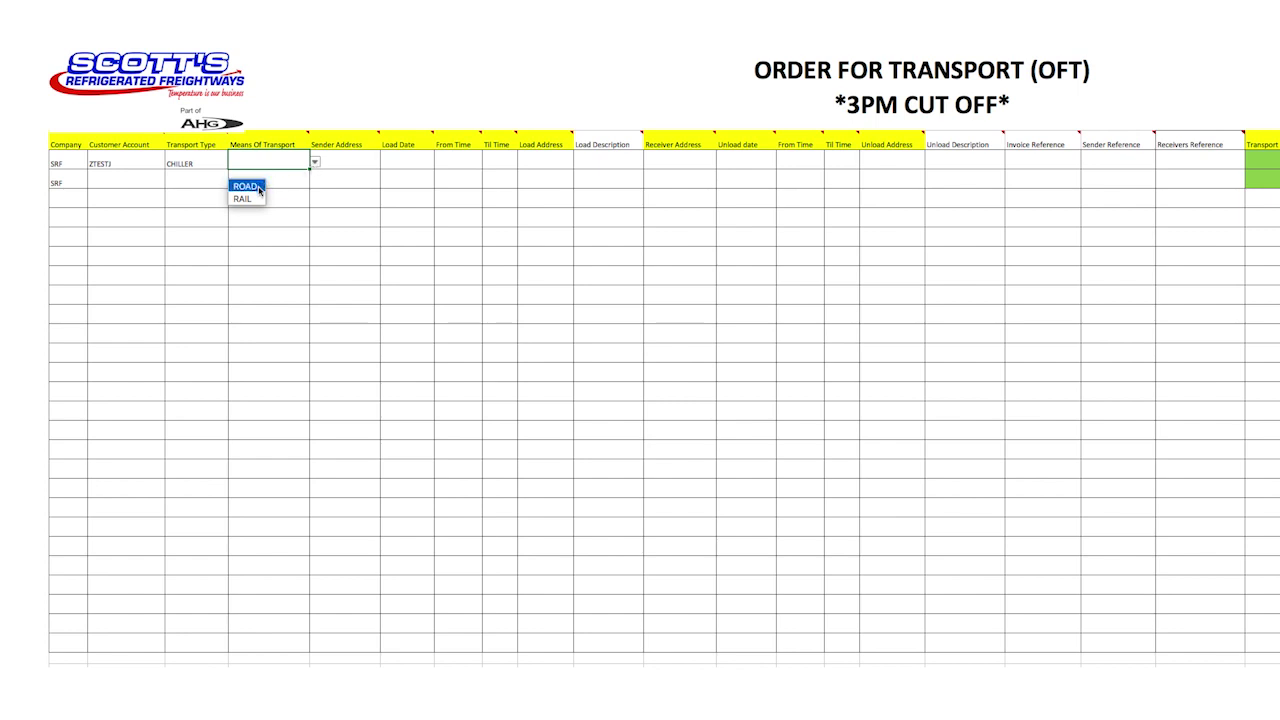
click(258, 187)
click(368, 167)
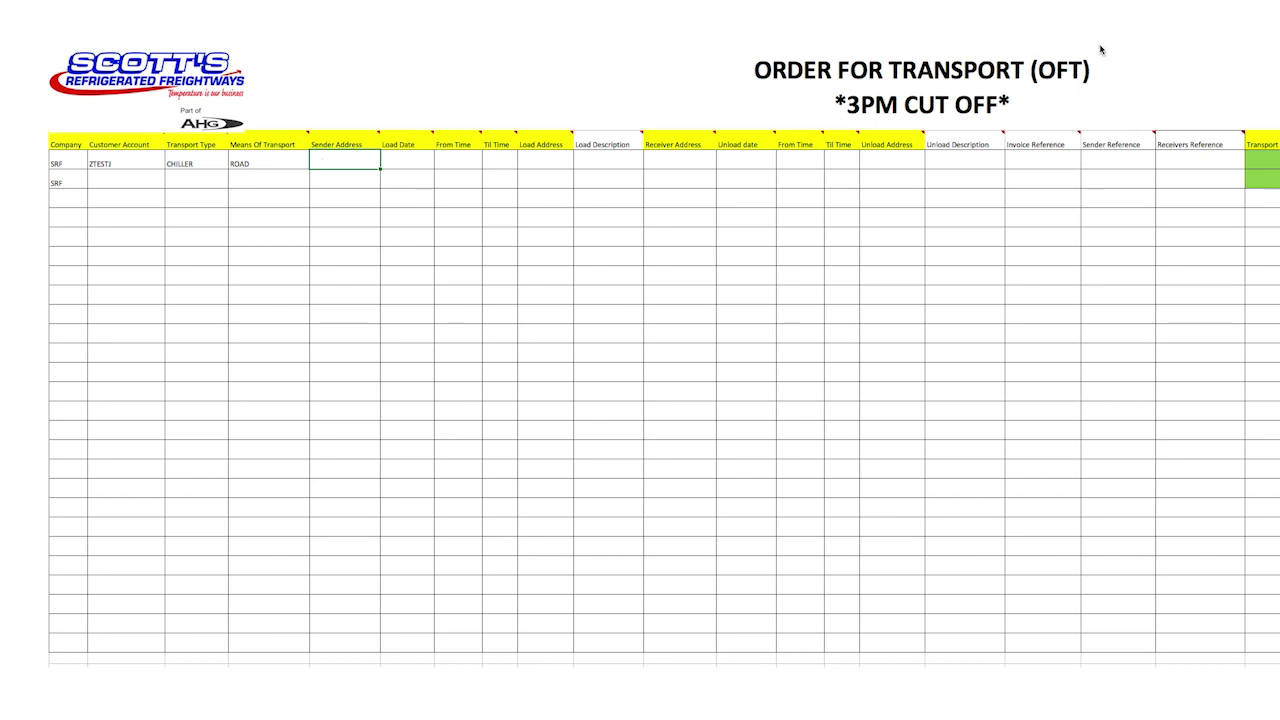
Paste the sender's address and enter load date 10.04.18.
text(AAA PACKERS 73 ELIZABETH ST WETHERILL PK NSW 2164)
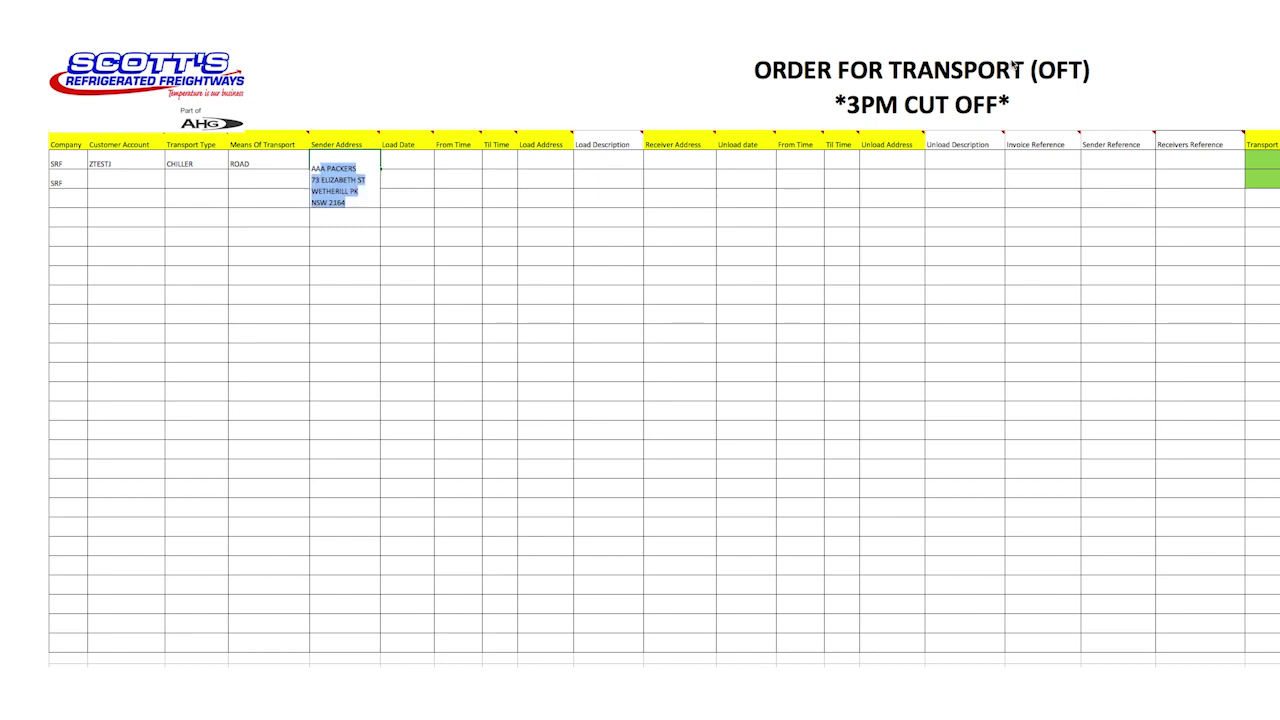
key(Tab)
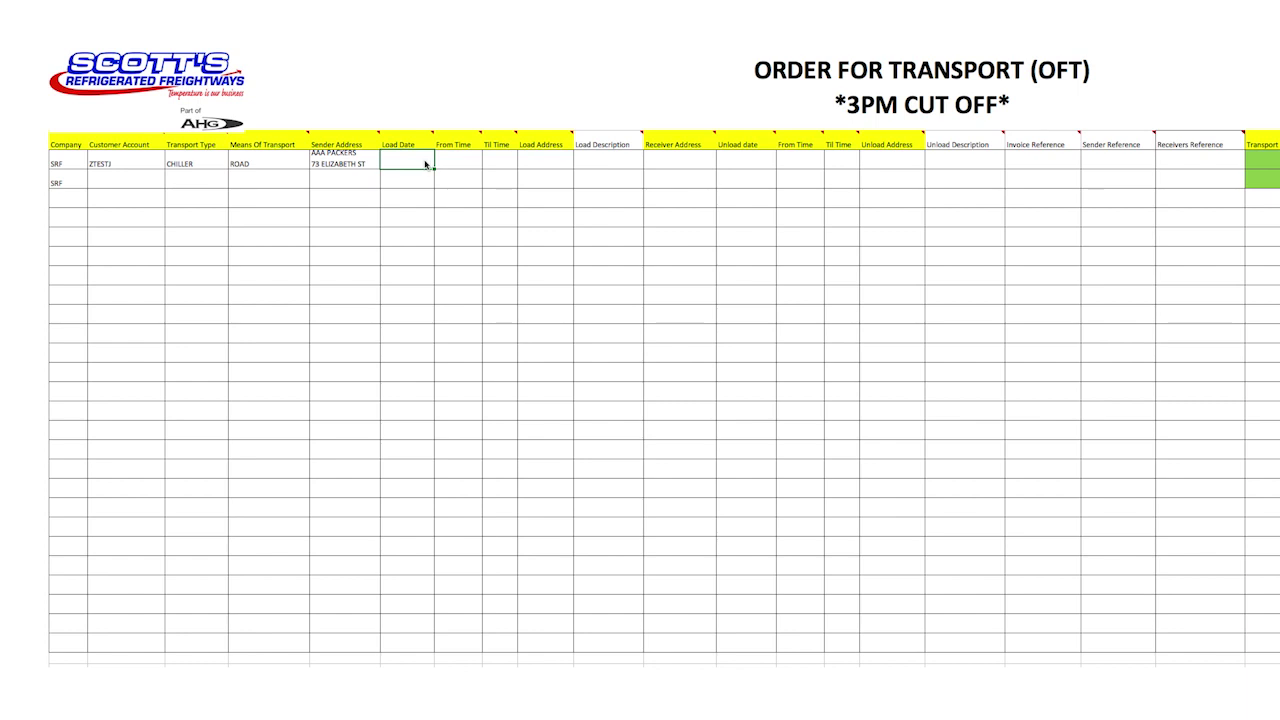
text(10.04.18)
click(464, 165)
Set the pickup window to 06:00–17:00 and paste the same address as load address.
text(06:00)
key(Tab)
text(17:00)
key(Tab)
text(AAA PACKERS 73 ELIZABETH ST WETHERILL PK NSW 2164)
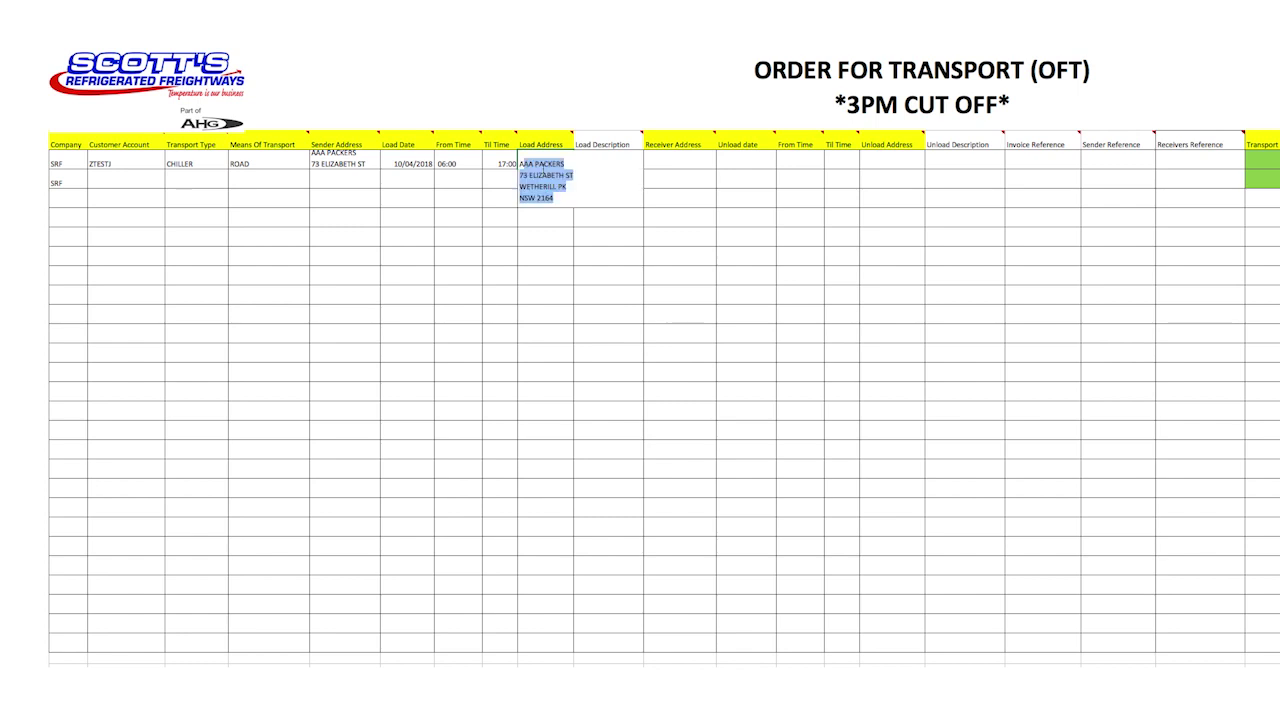
key(Tab)
click(686, 163)
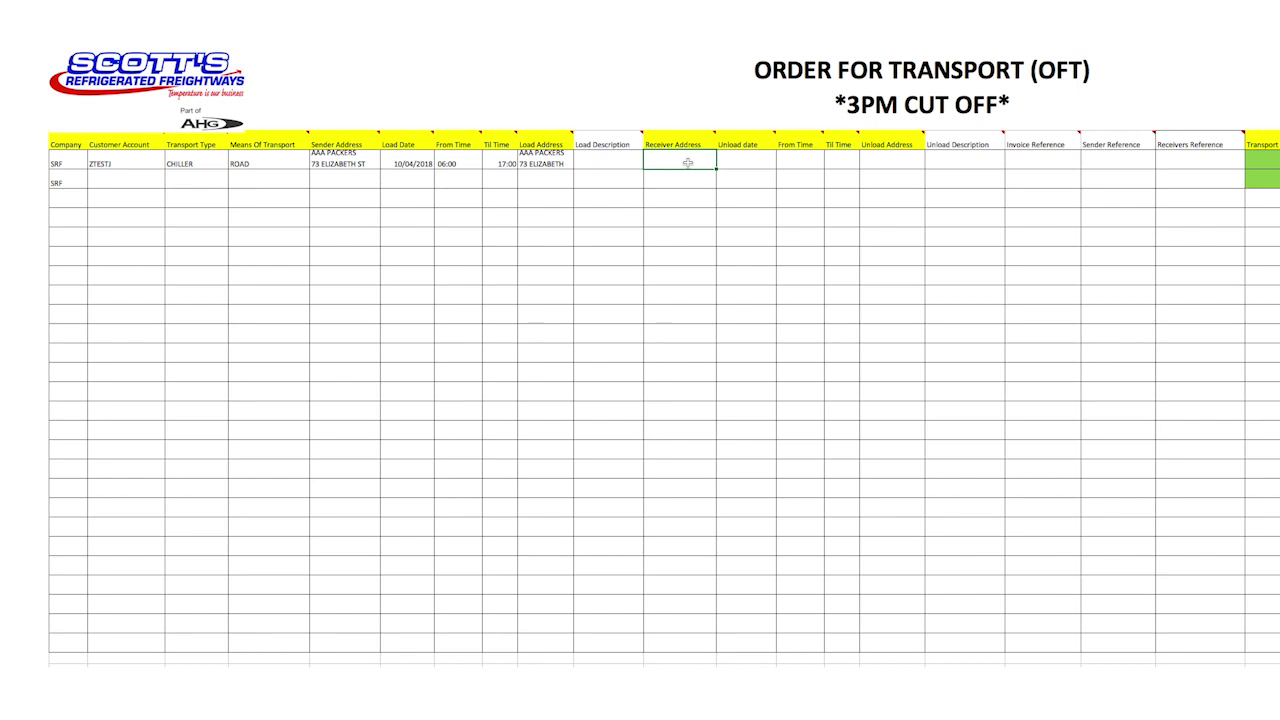
Paste the receiver's address and enter unload date 16/04/18.
text(907 RESTAURANT & COCKTAIL BAR 26 QUEEN ST PERTH WA 6000)
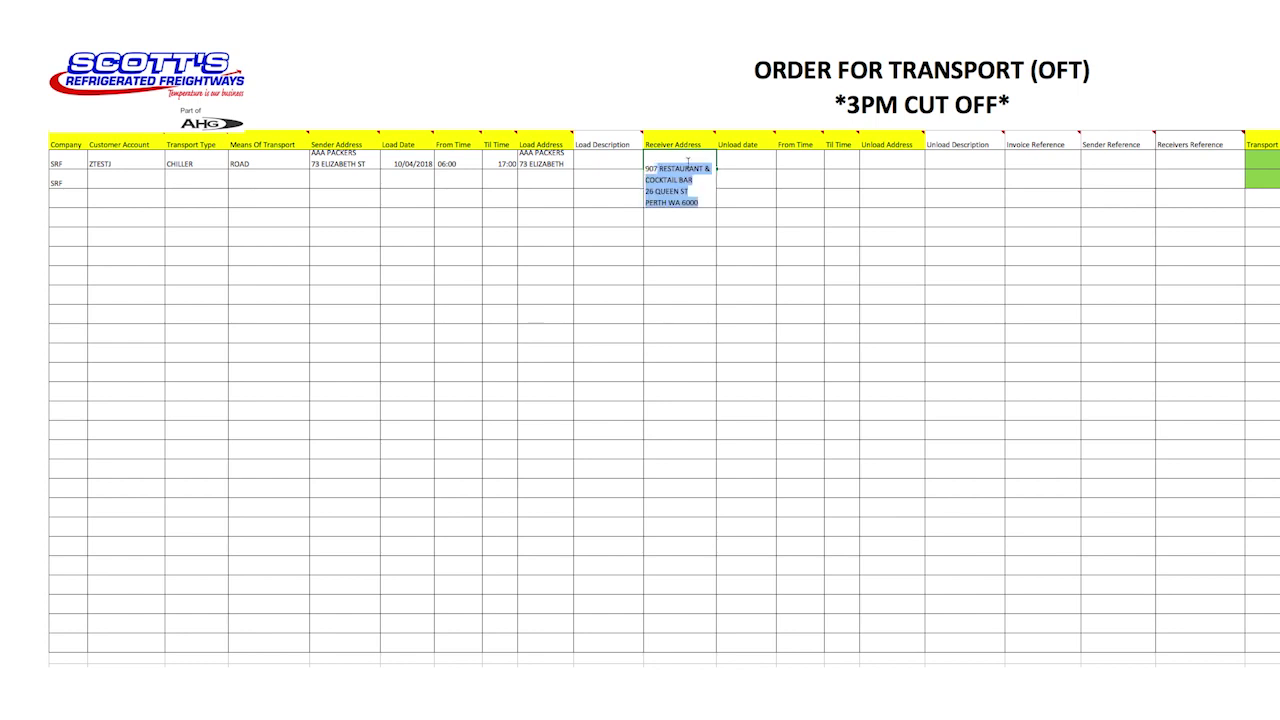
key(Return)
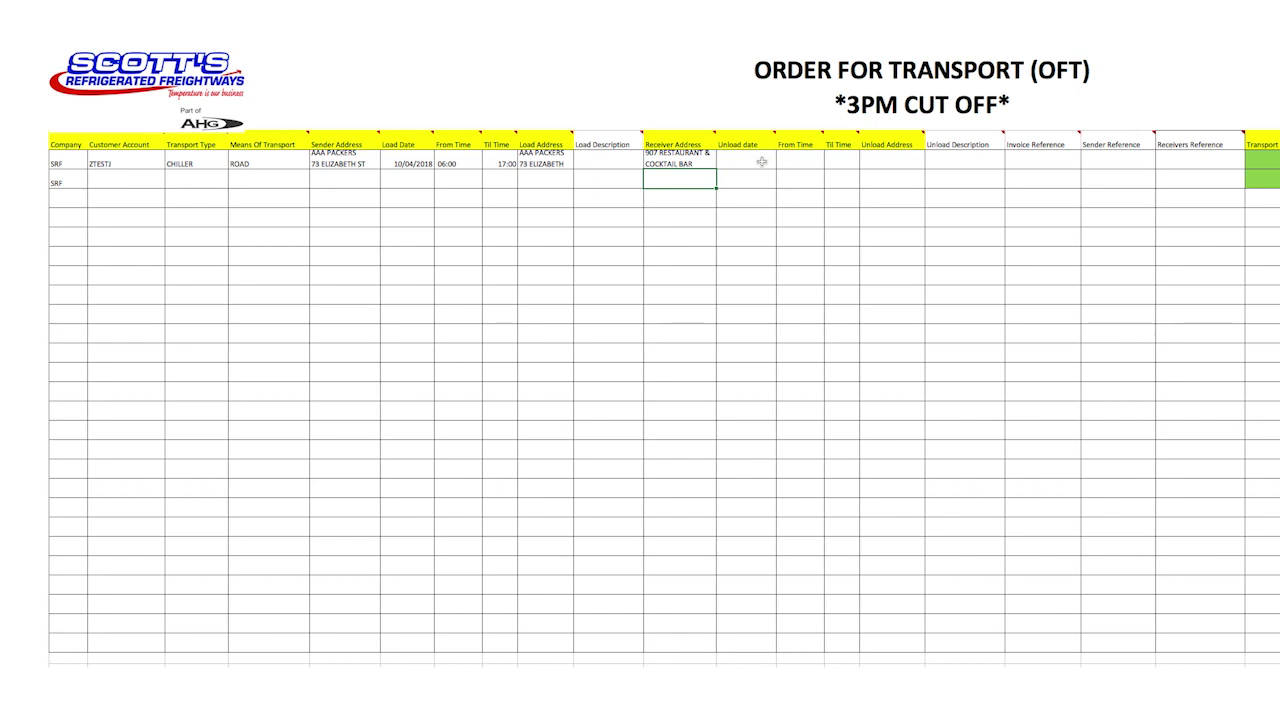
click(762, 162)
text(16/04/18)
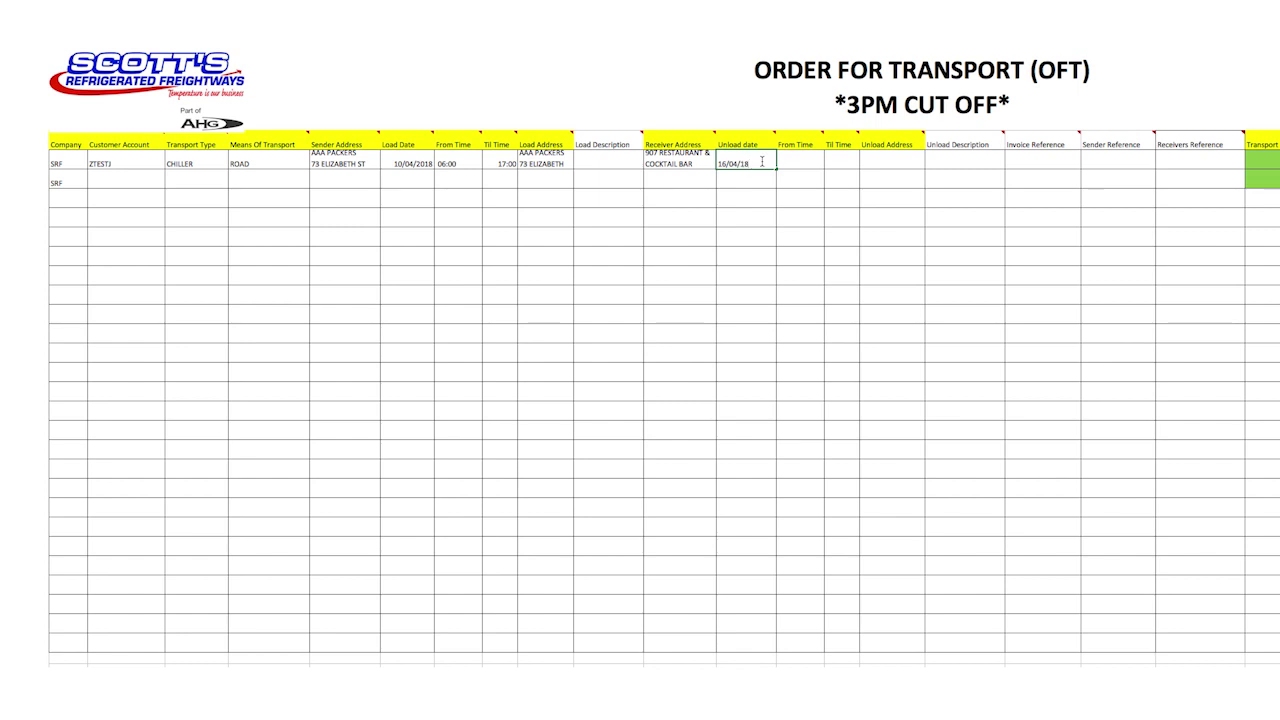
key(Tab)
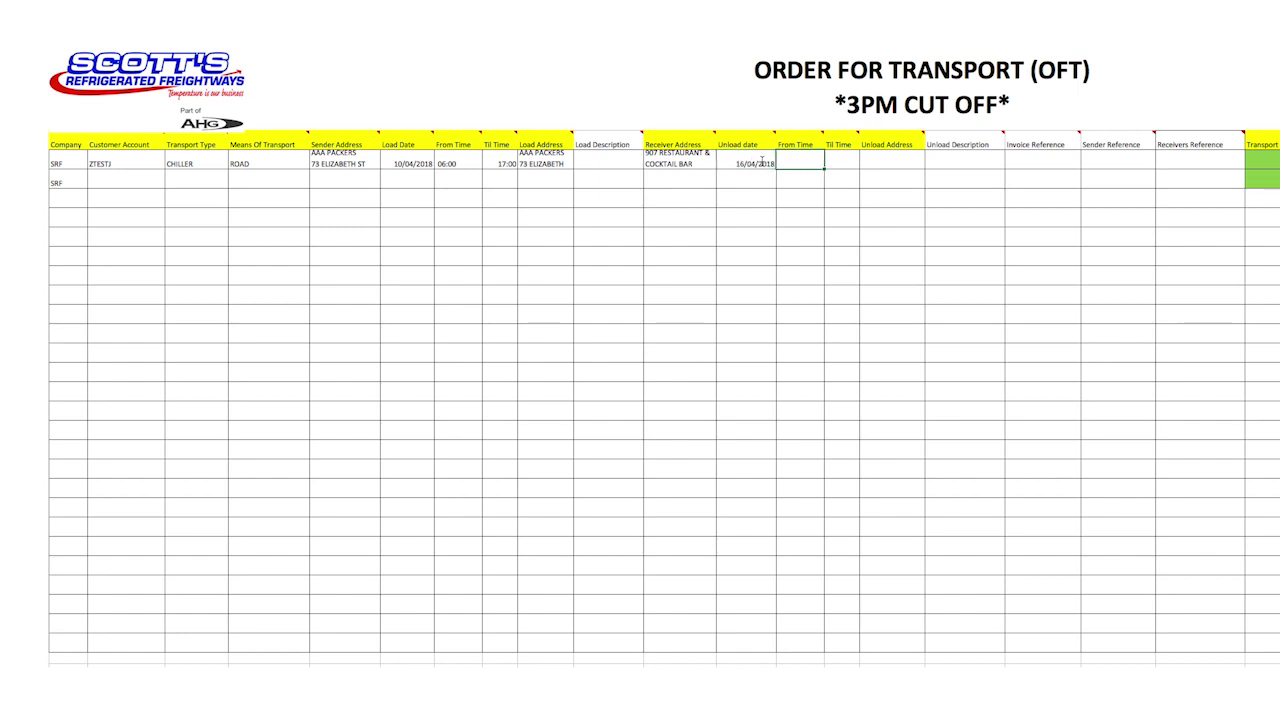
Set unload from and till times to 09:00 and paste the airport depot unload address.
text(09)
text(:00)
key(Tab)
text(09:00)
key(Tab)
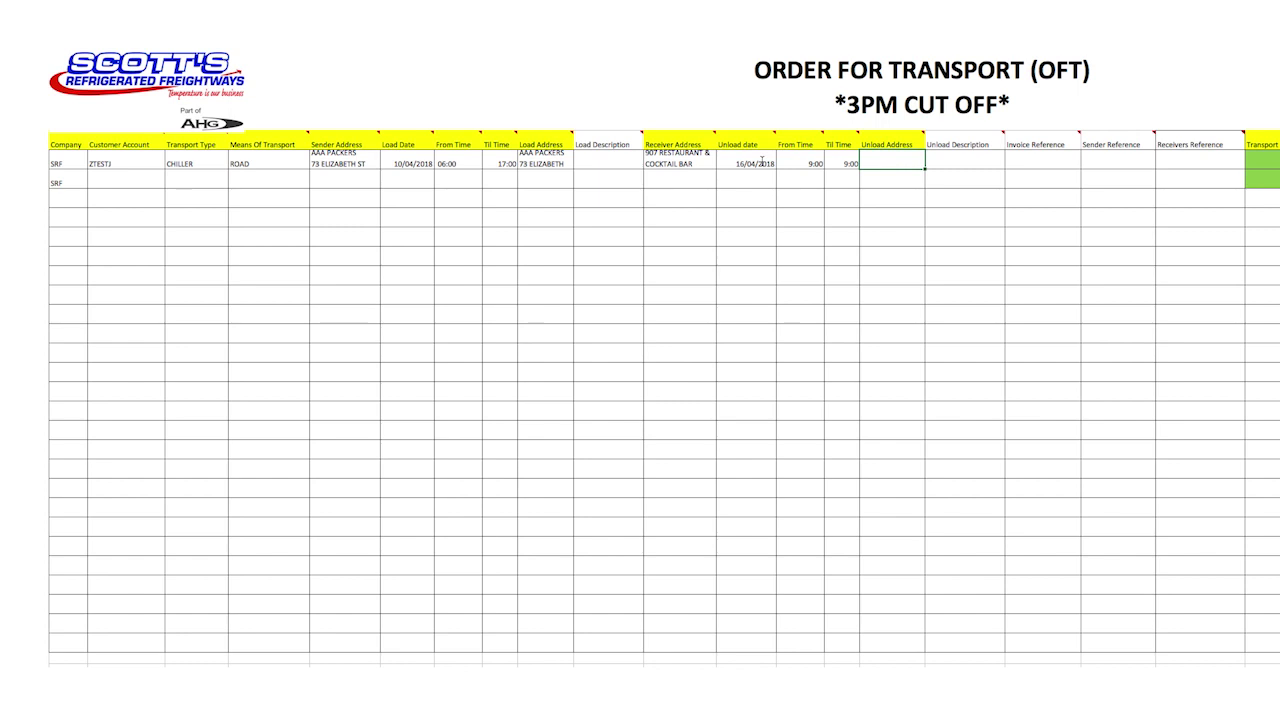
text(PERTH AIRPORT DEPOT 24 ULM PL PERTH AIRPORT WA 6105)
key(Return)
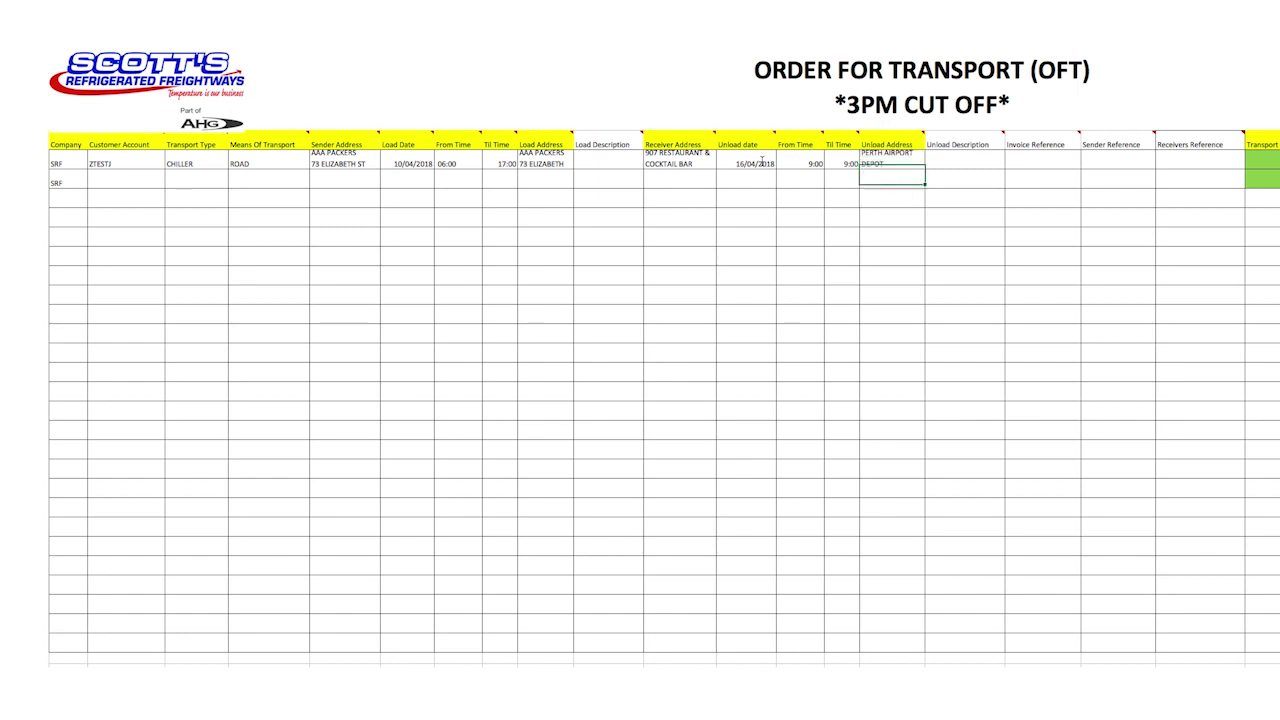
Paste the collection instructions as Unload Description and enter the test invoice reference.
click(965, 164)
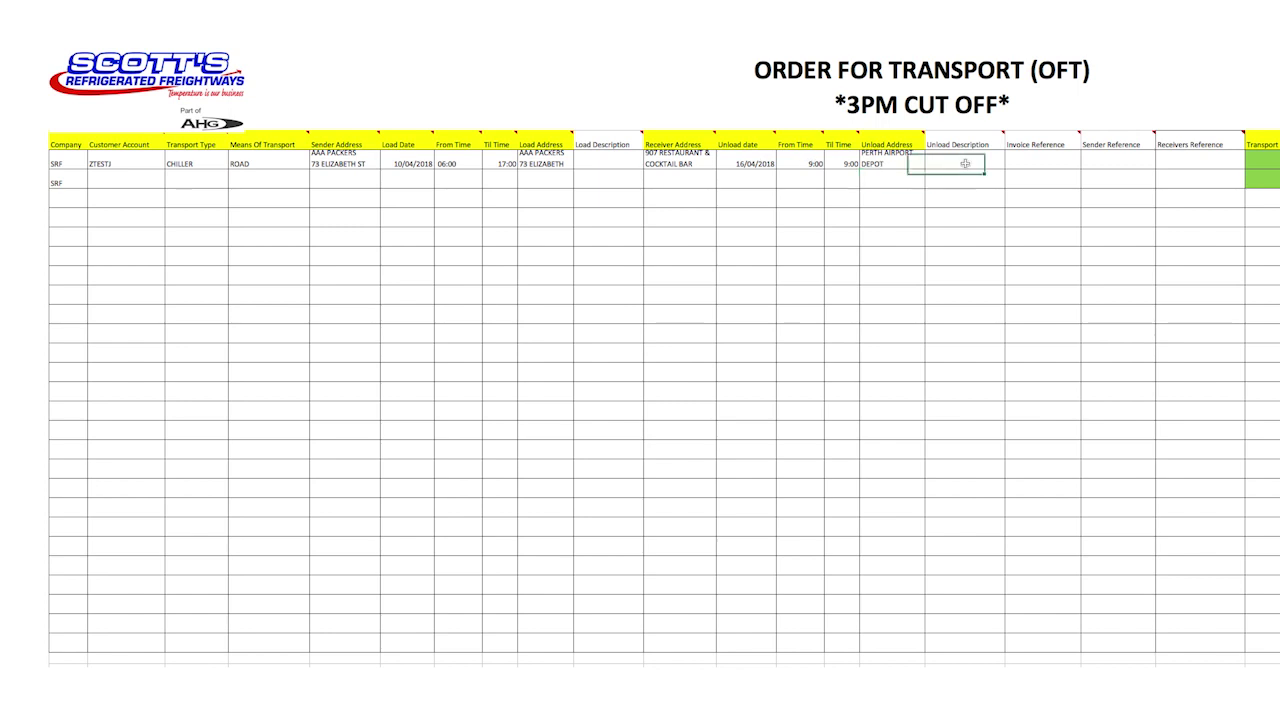
key(ctrl+v)
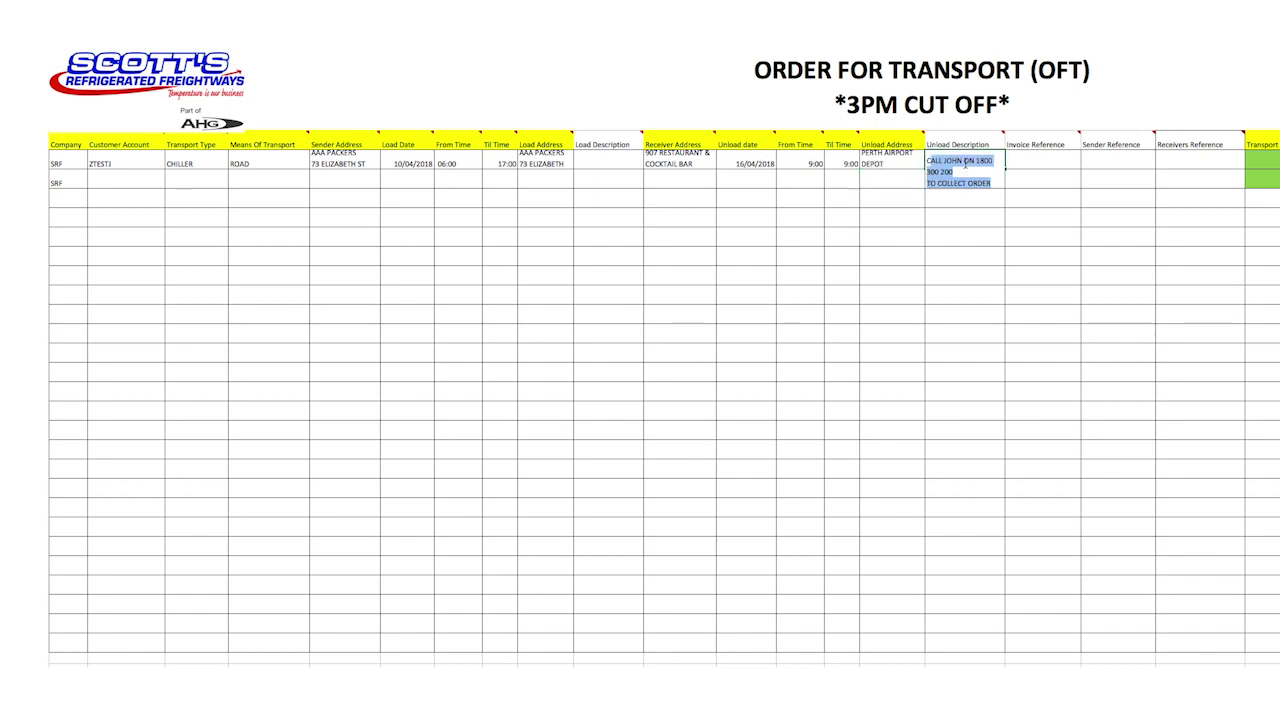
key(Tab)
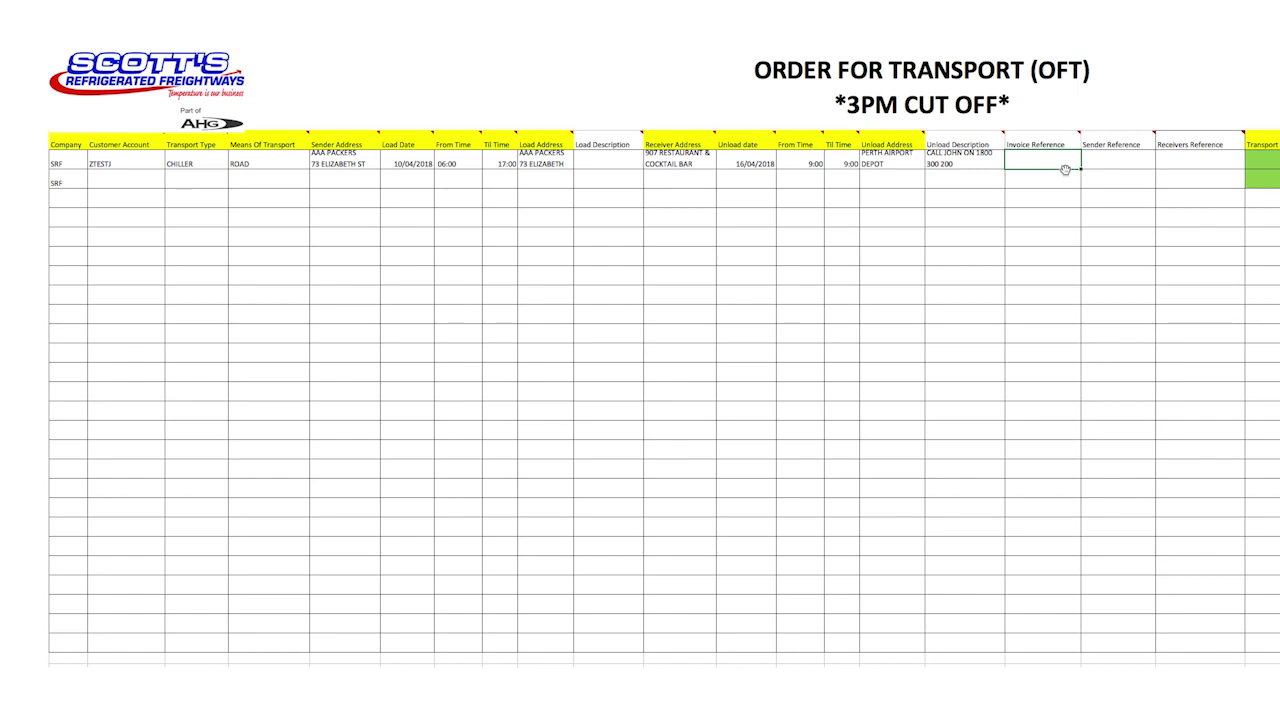
text(TEST123)
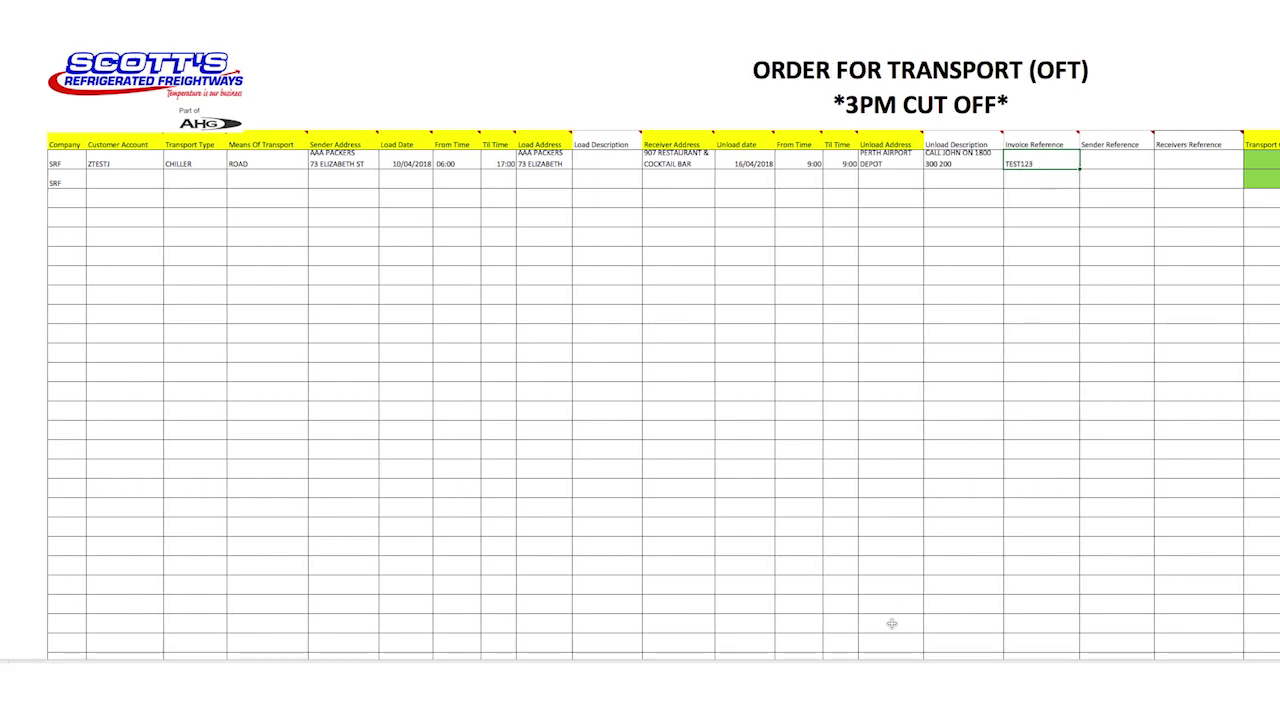
drag(895, 654, 1247, 654)
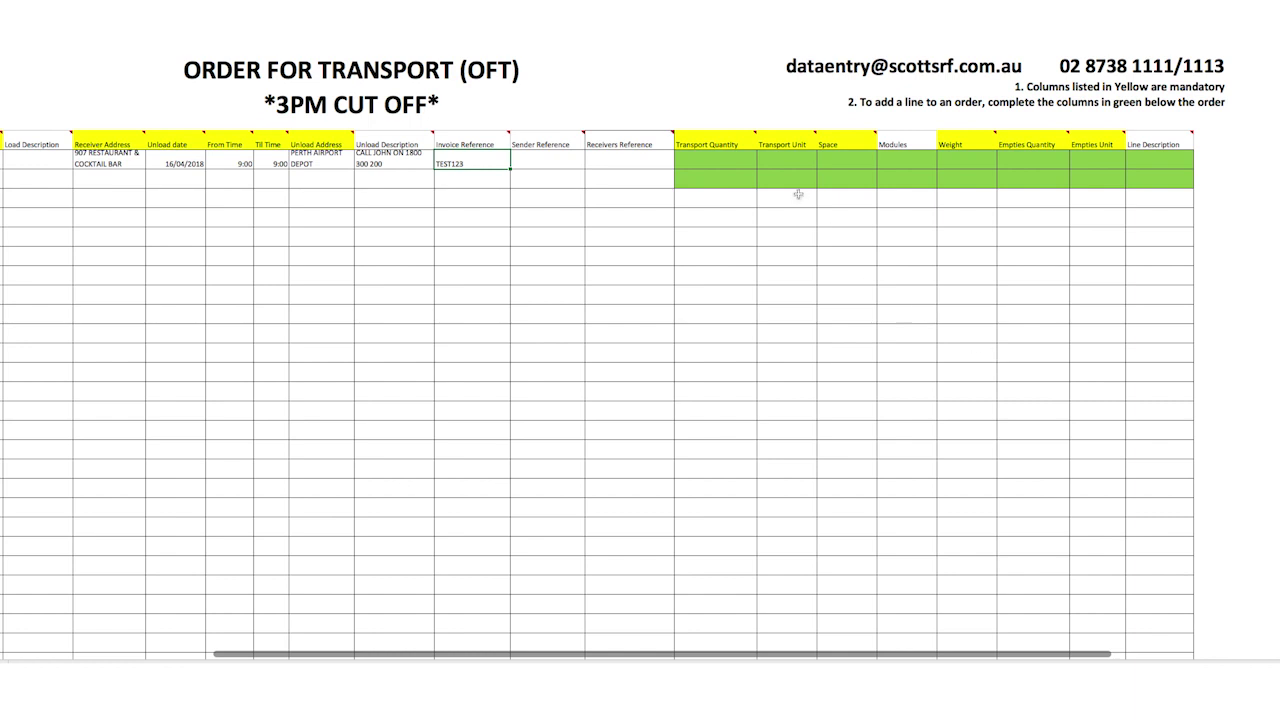
Set the first line's Transport Unit to PALLET.
click(750, 161)
click(776, 161)
click(821, 162)
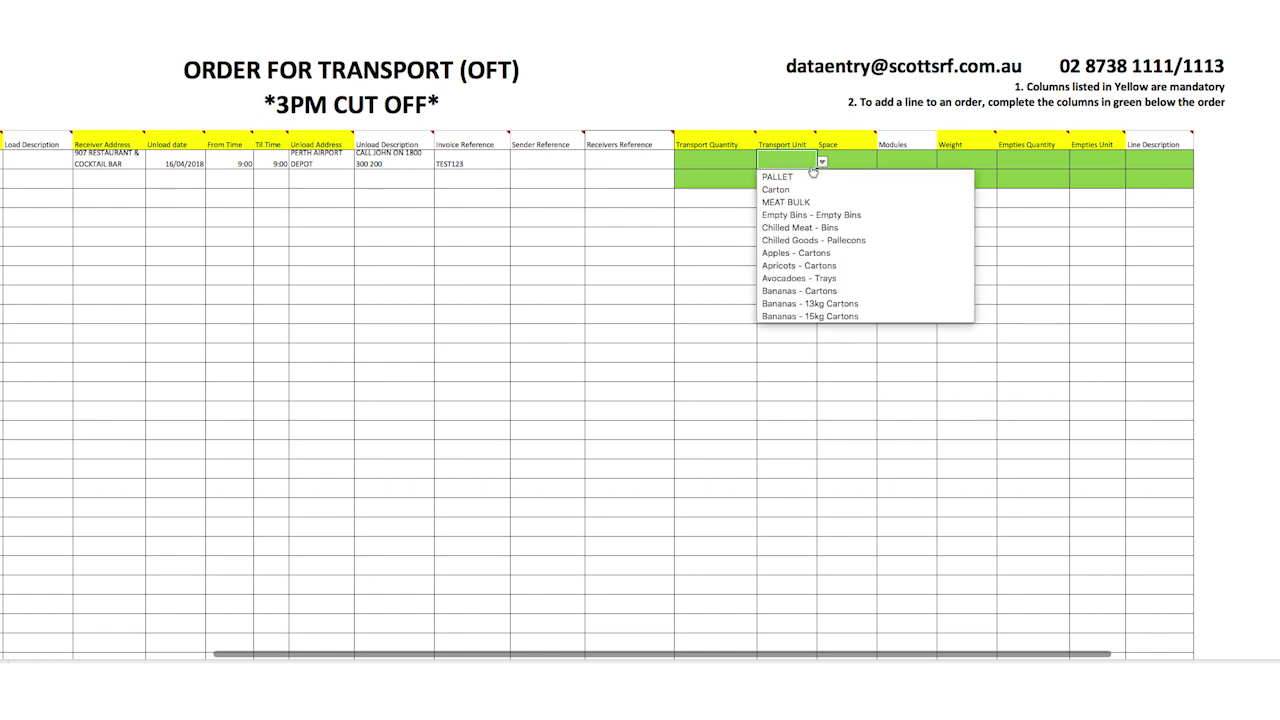
click(802, 176)
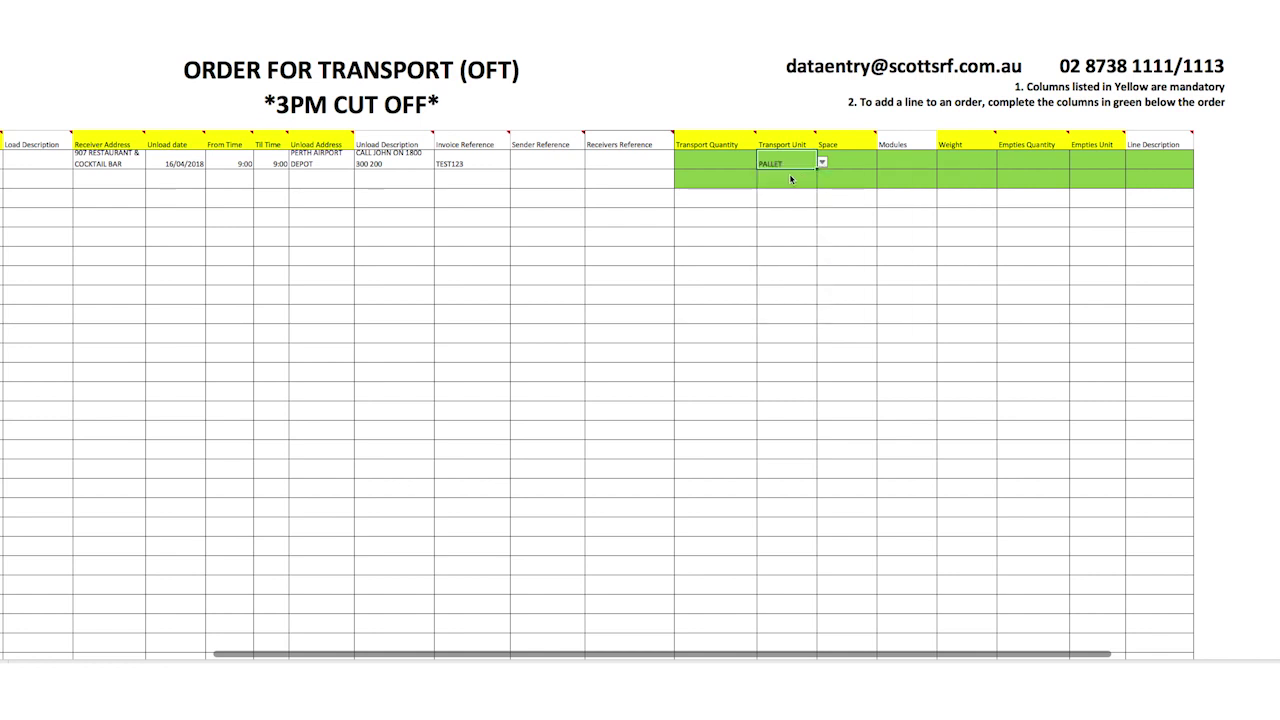
click(745, 167)
Enter transport quantity 6, space 3, 6 modules and weight 3000 on the first line.
text(6)
key(Tab)
key(Tab)
text(3)
key(Tab)
text(6)
key(Tab)
text(3000)
key(Tab)
Set Empties Unit to CHEP with empties quantity 6 and enter a PO number as line description.
click(1103, 158)
click(1131, 162)
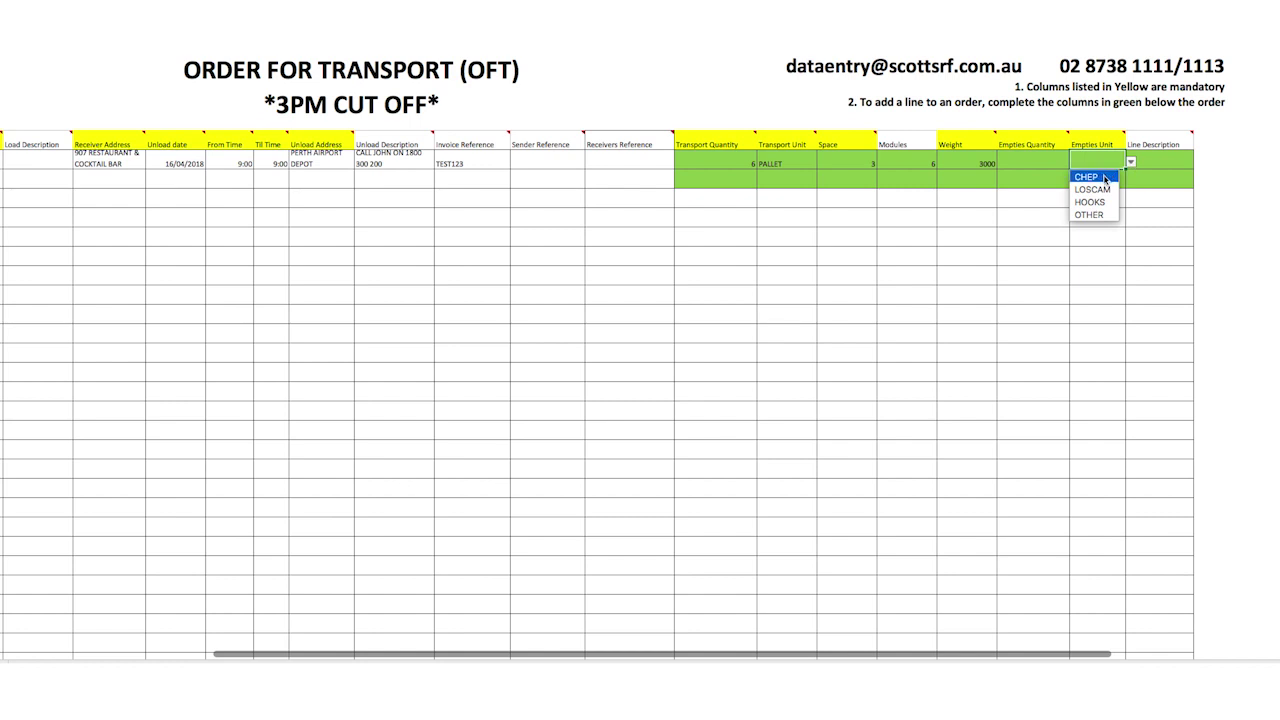
click(1087, 177)
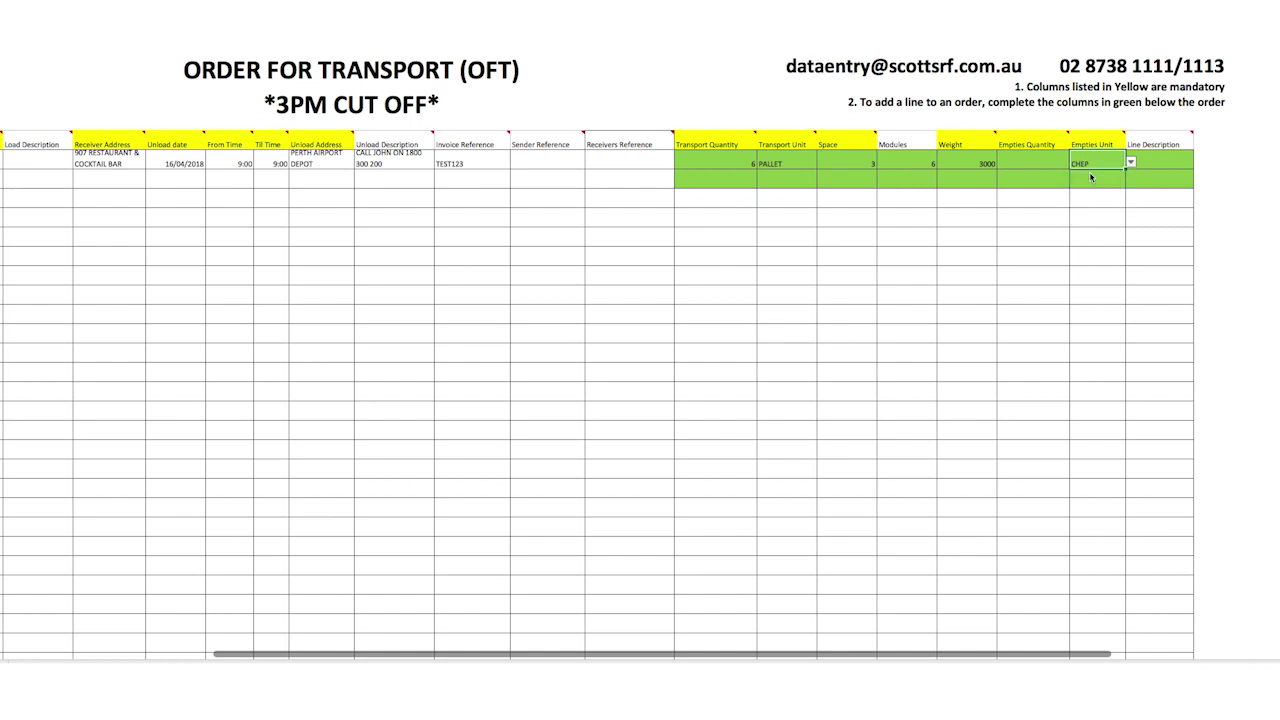
click(1035, 168)
text(6)
click(1149, 166)
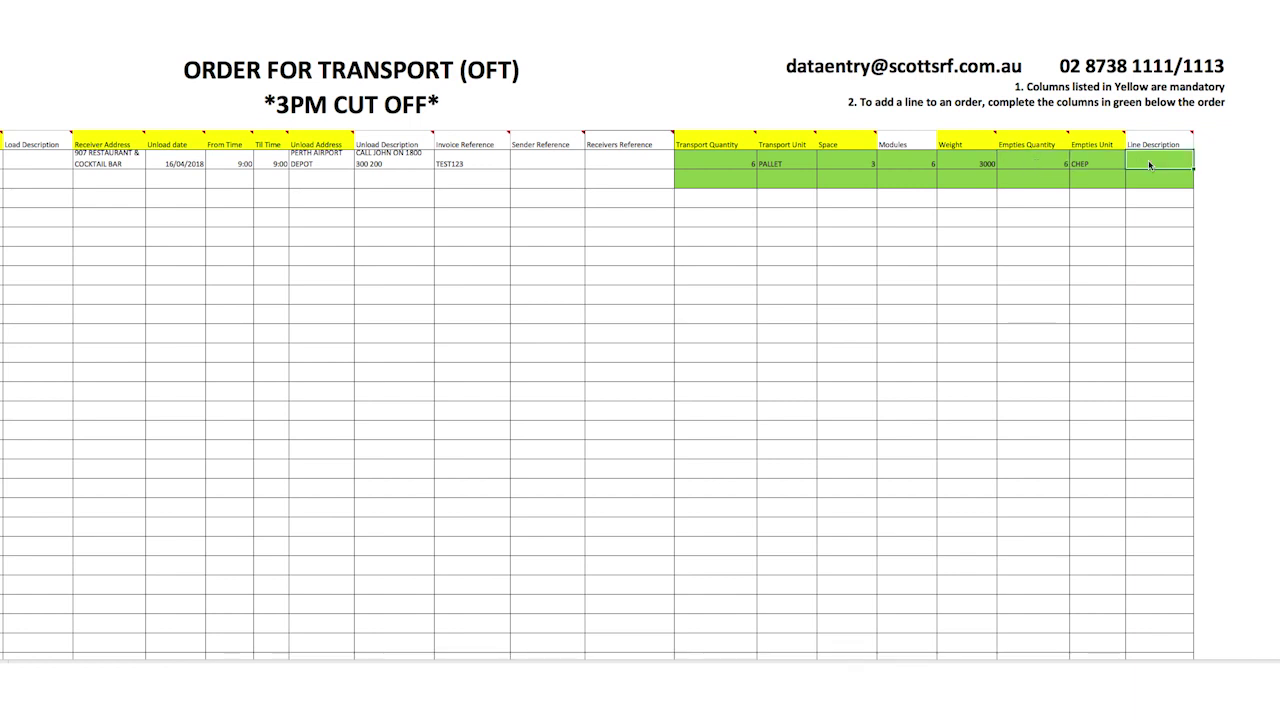
text(PO1234567)
On the second line enter quantity 4 PALLET, space 2, 4 modules and weight 1890.
click(697, 176)
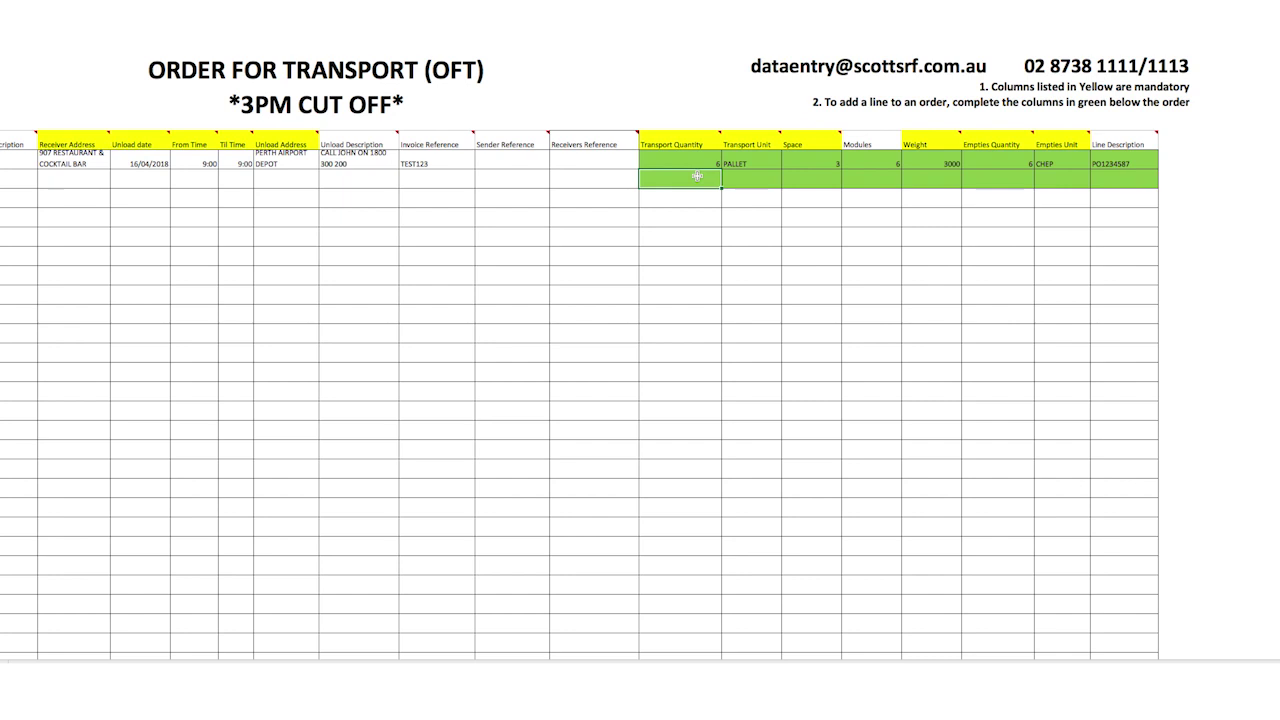
text(4)
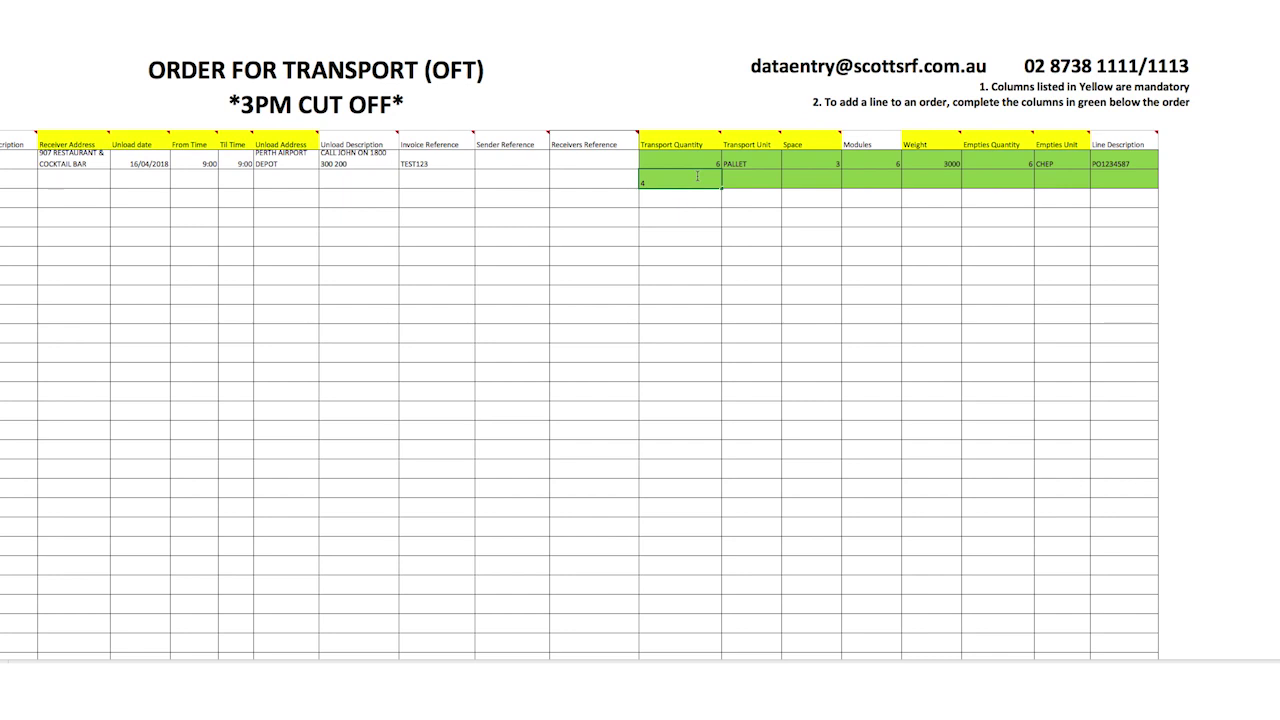
key(Tab)
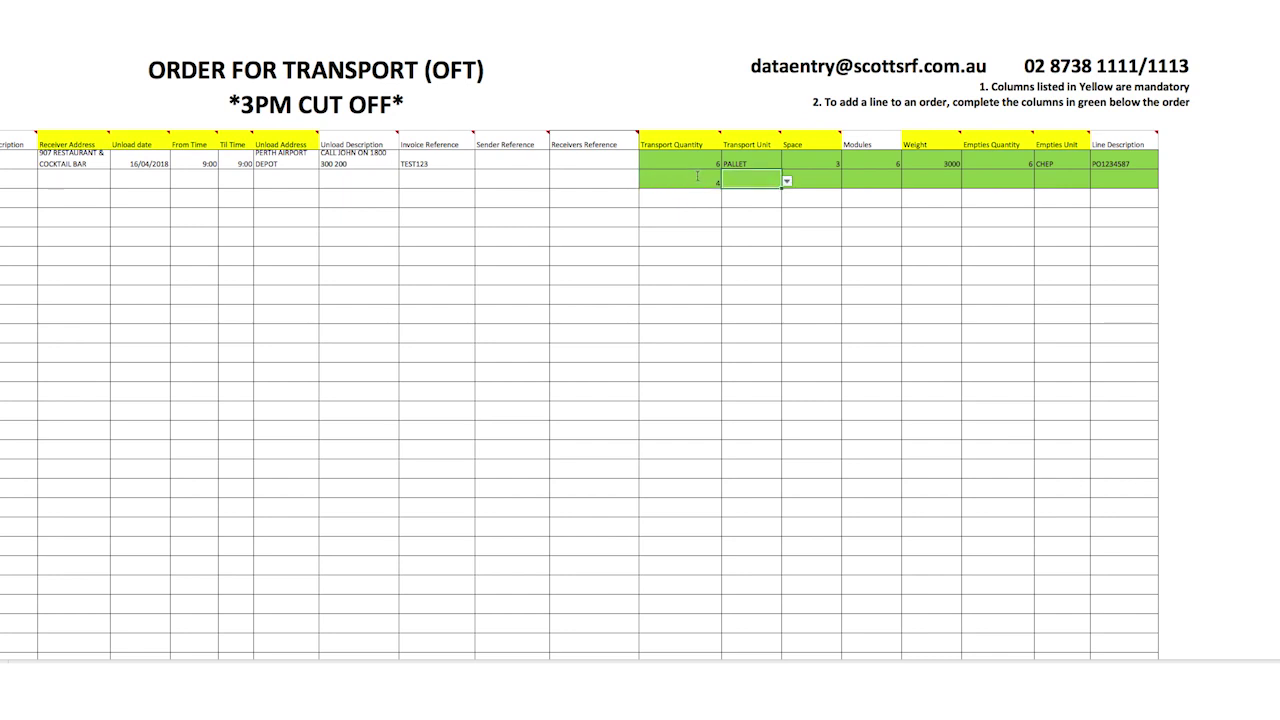
text(PALLET)
key(Tab)
text(2)
key(Tab)
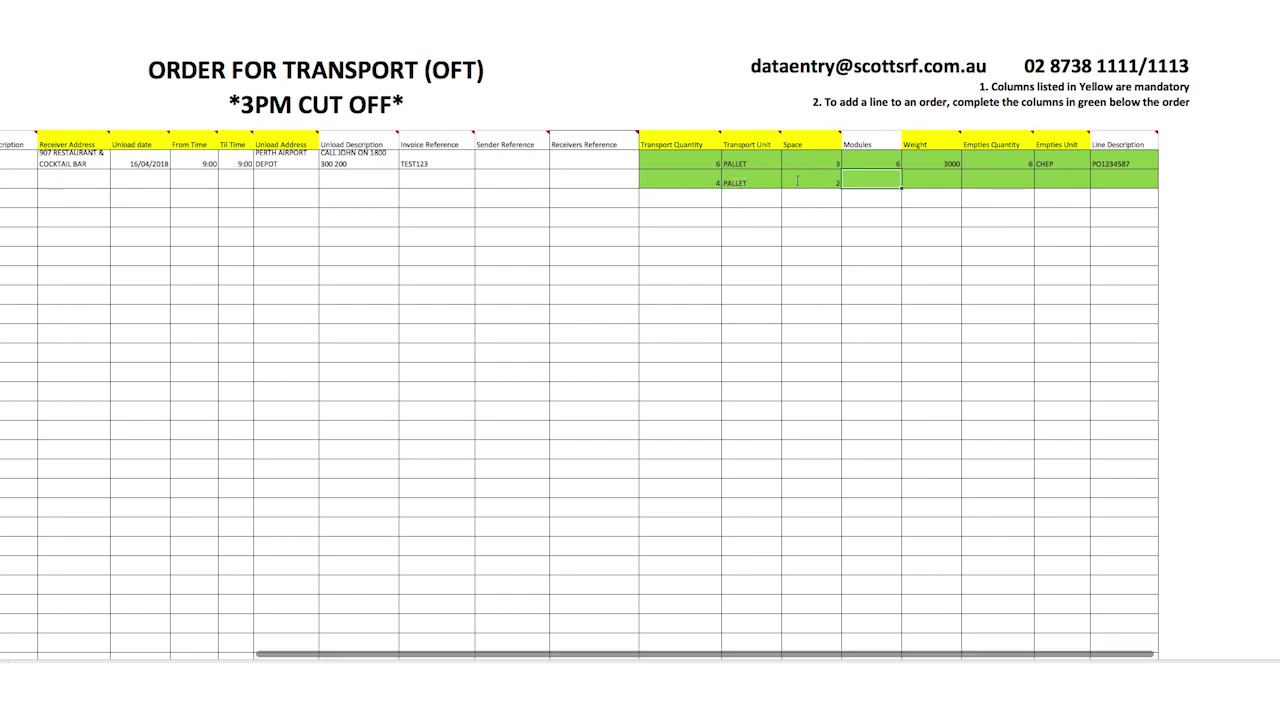
text(4)
key(Tab)
text(1890)
key(Tab)
Add 4 LOSCAM empties and a PO number as the second line's description.
text(4)
key(Tab)
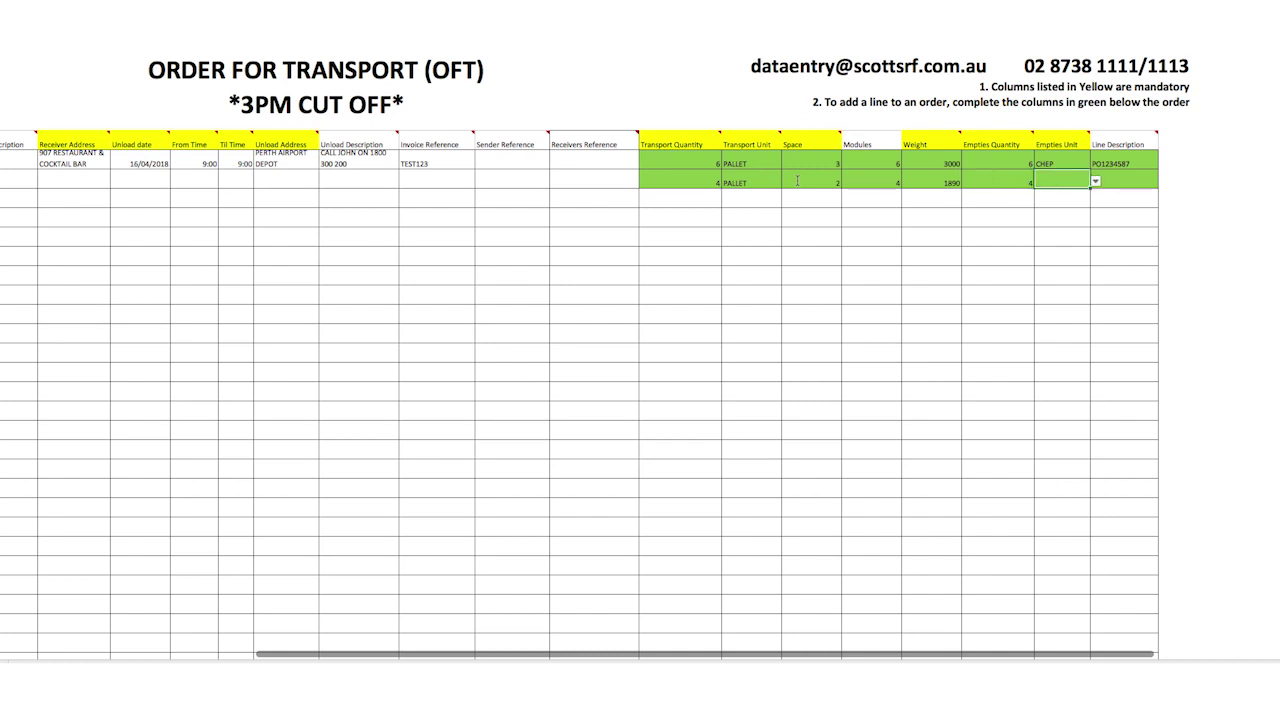
click(1097, 183)
click(1070, 209)
click(1121, 186)
text(P)
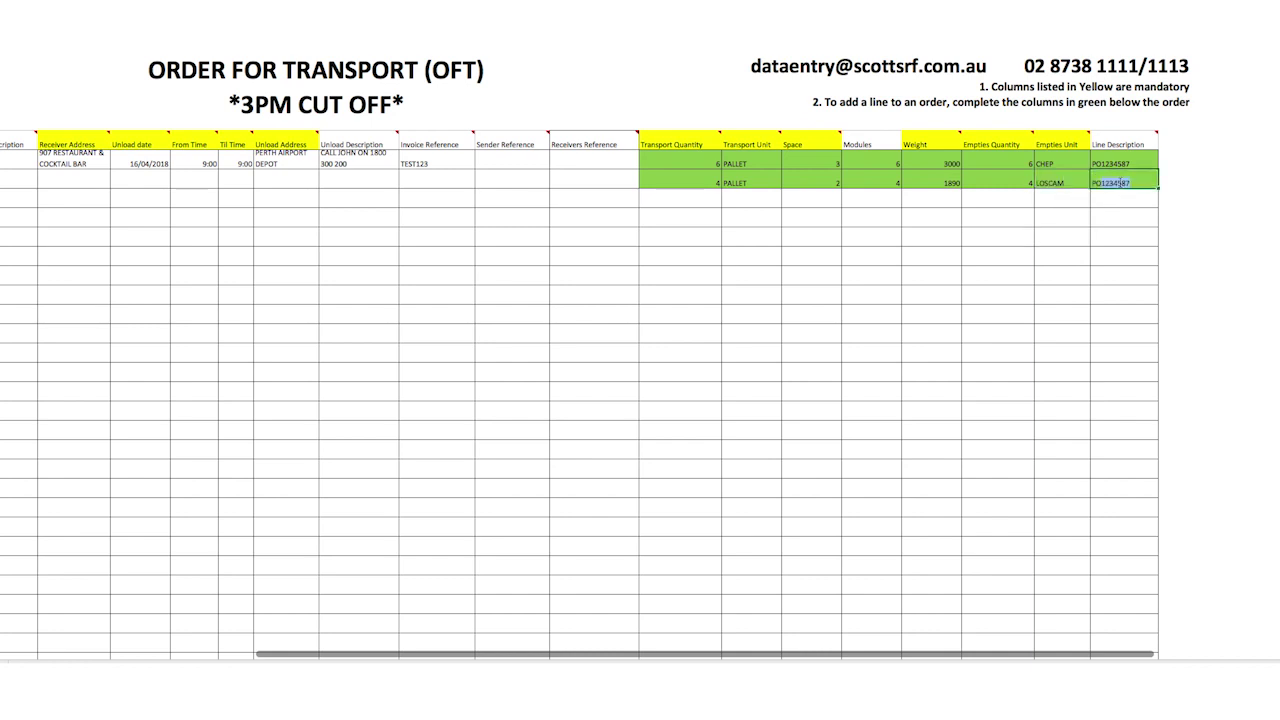
text(O4528934)
key(Return)
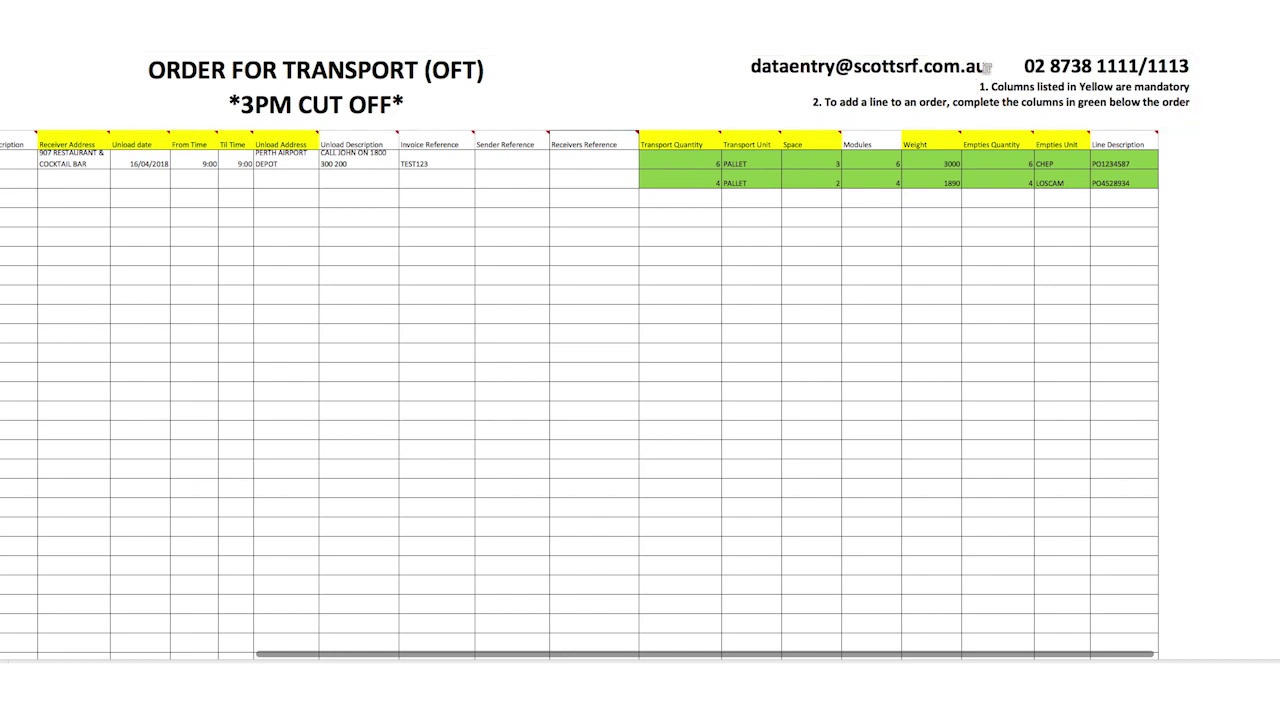
click(990, 67)
key(ctrl+a)
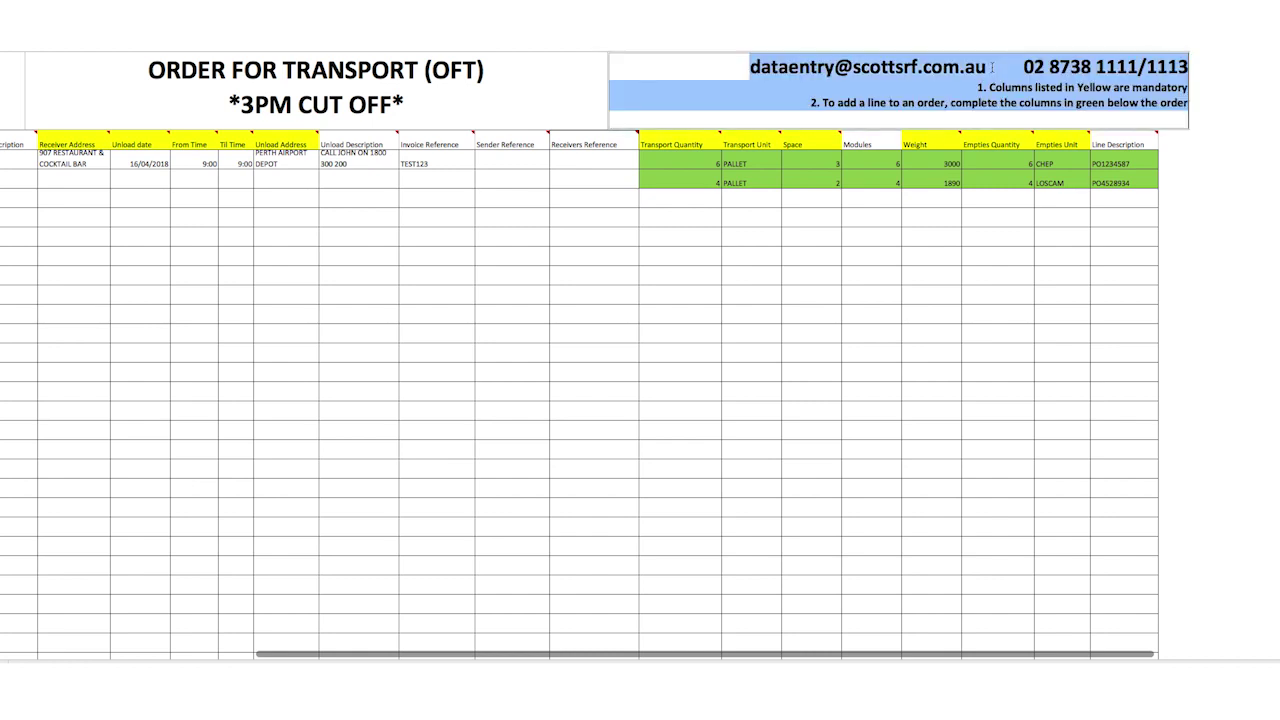
Select the data-entry e-mail address in the form's header text box.
drag(990, 67, 750, 55)
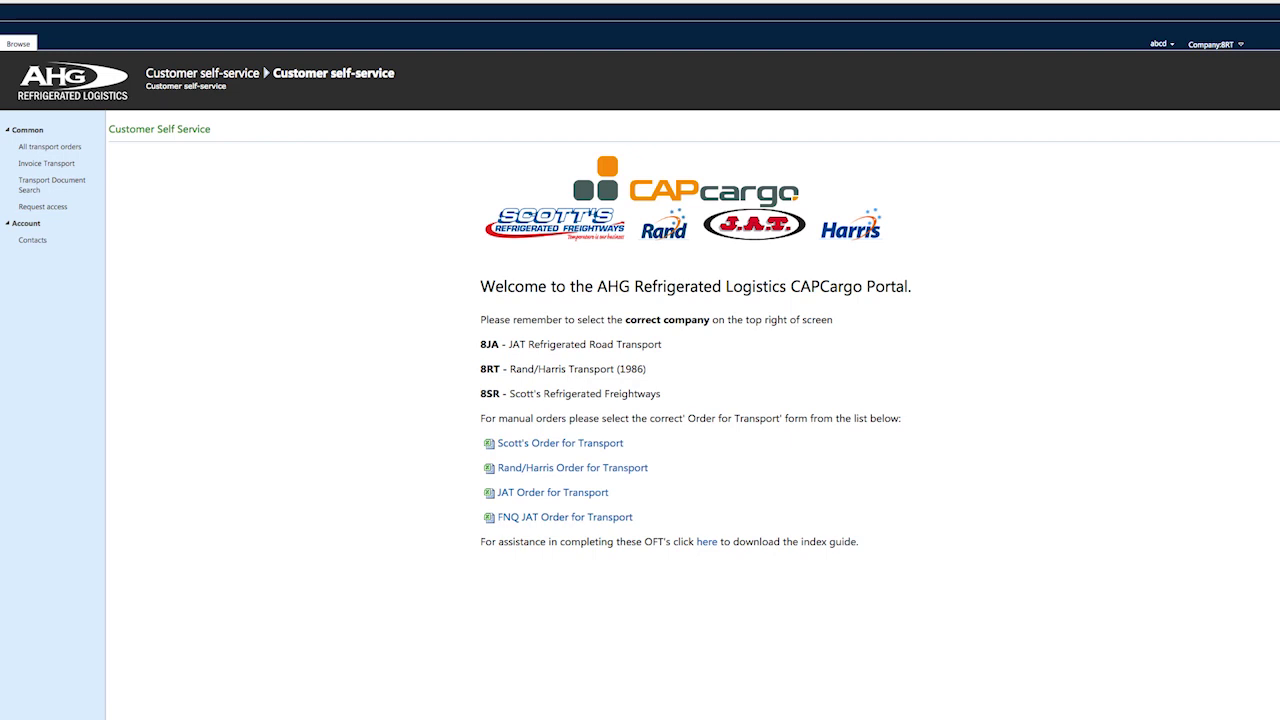
click(1238, 45)
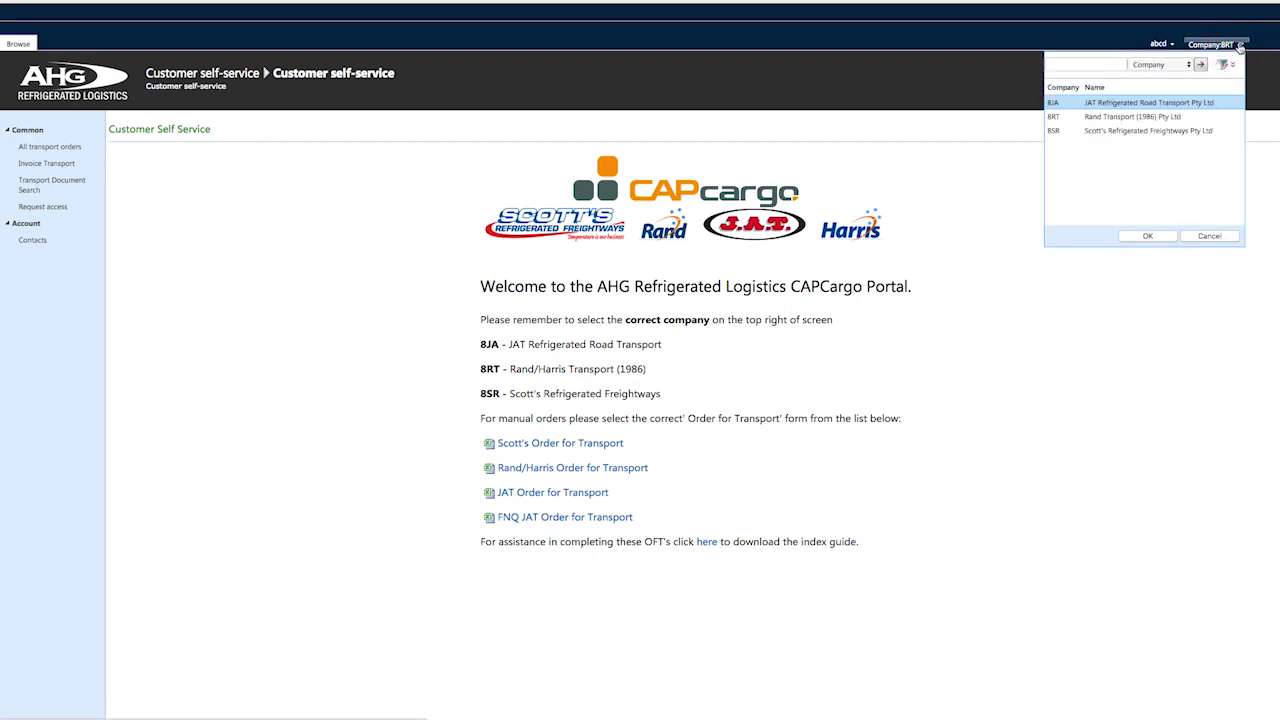
click(1131, 118)
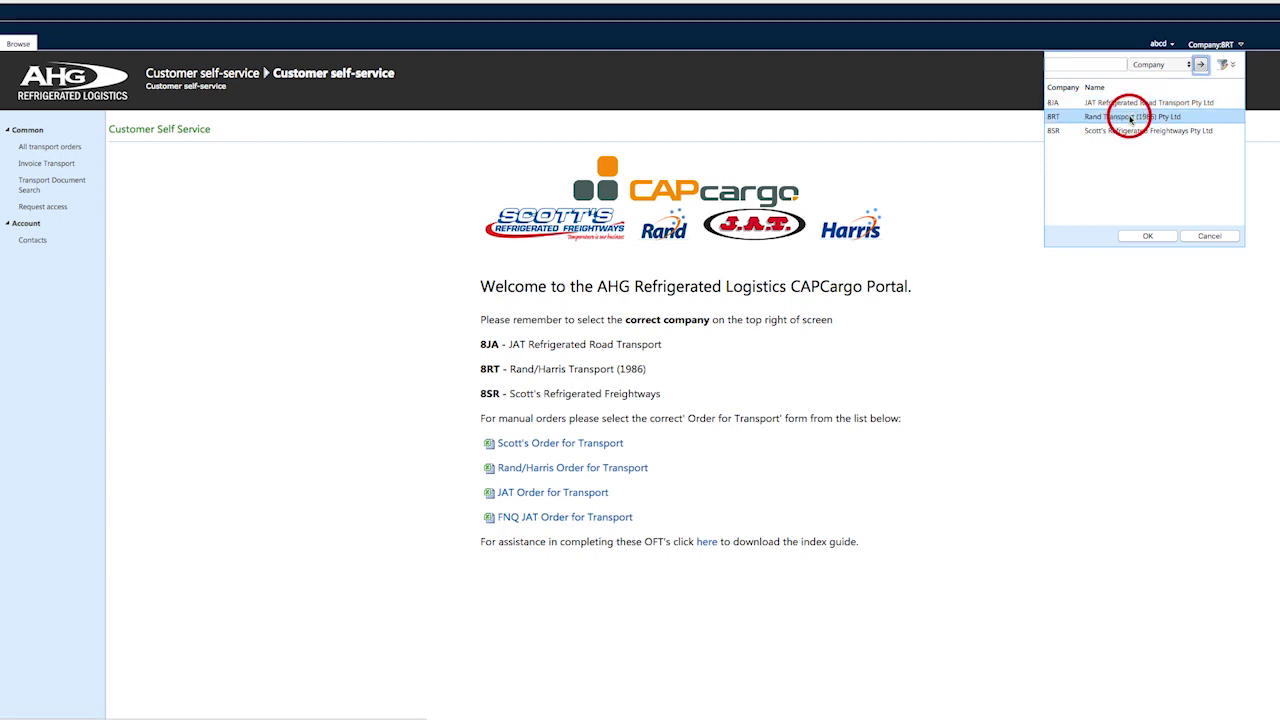
click(1145, 236)
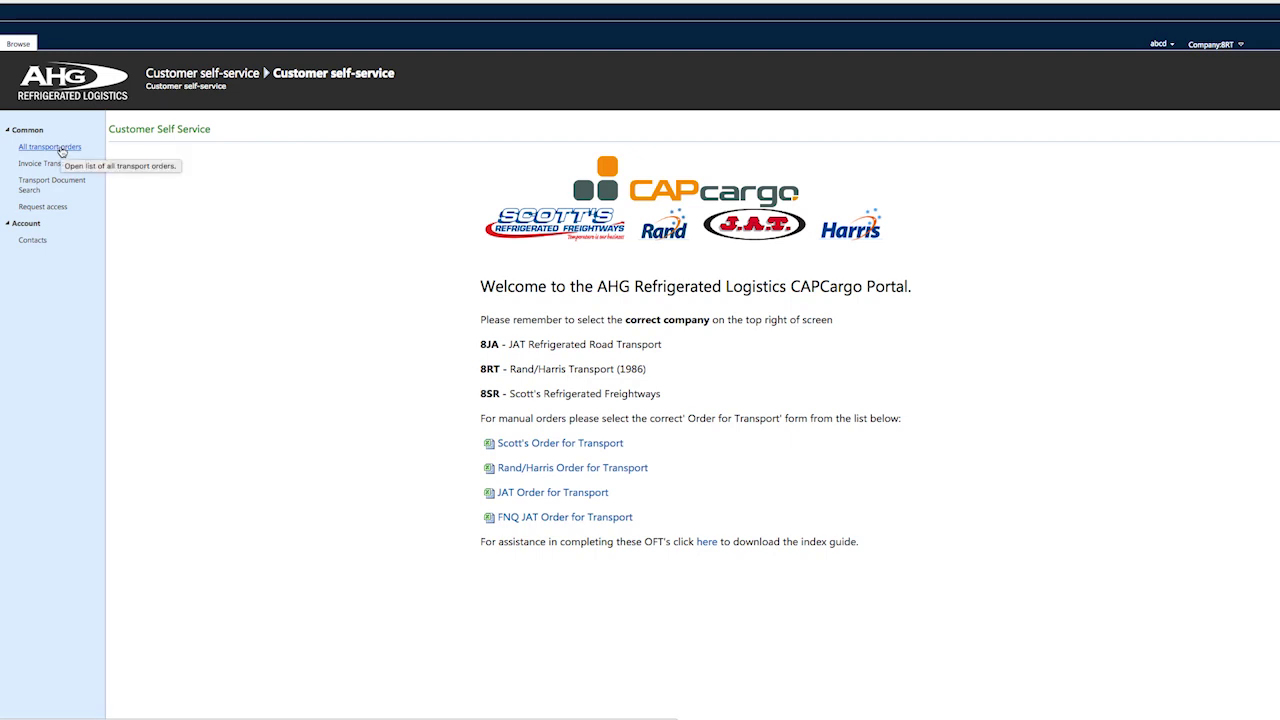
From the All transport orders list, create new transport order TOR-00013601.
click(61, 151)
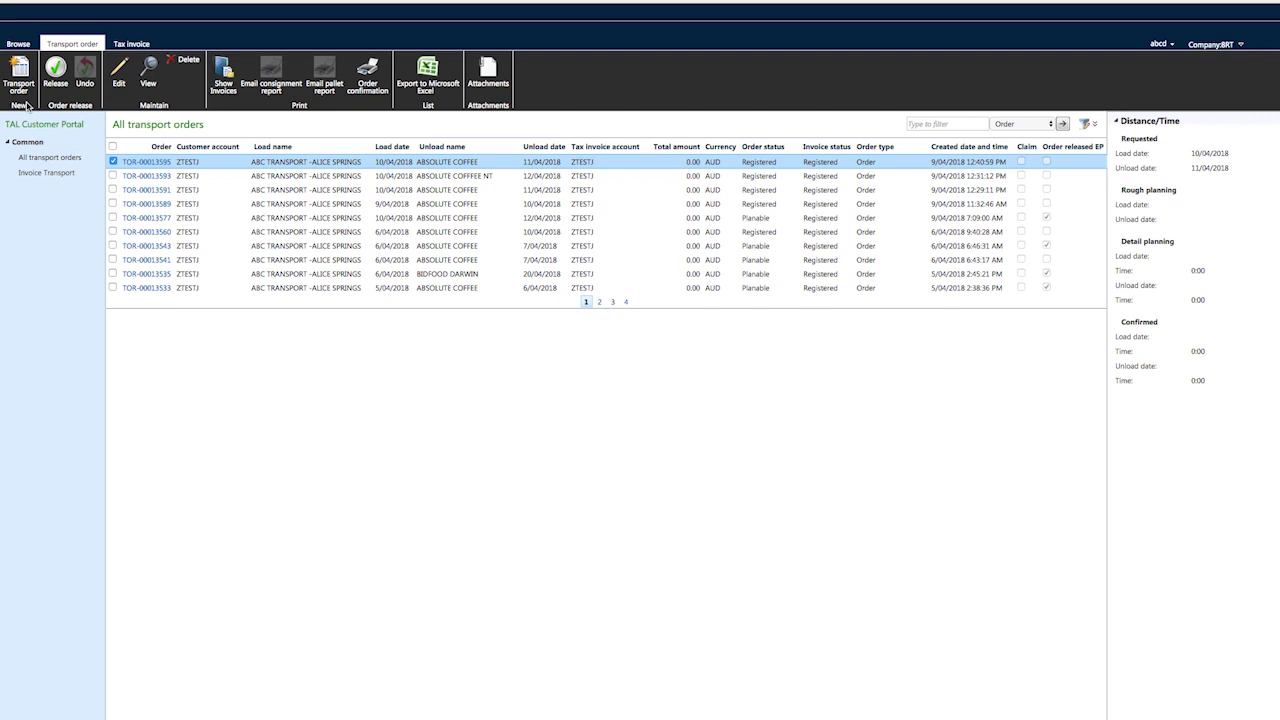
click(22, 96)
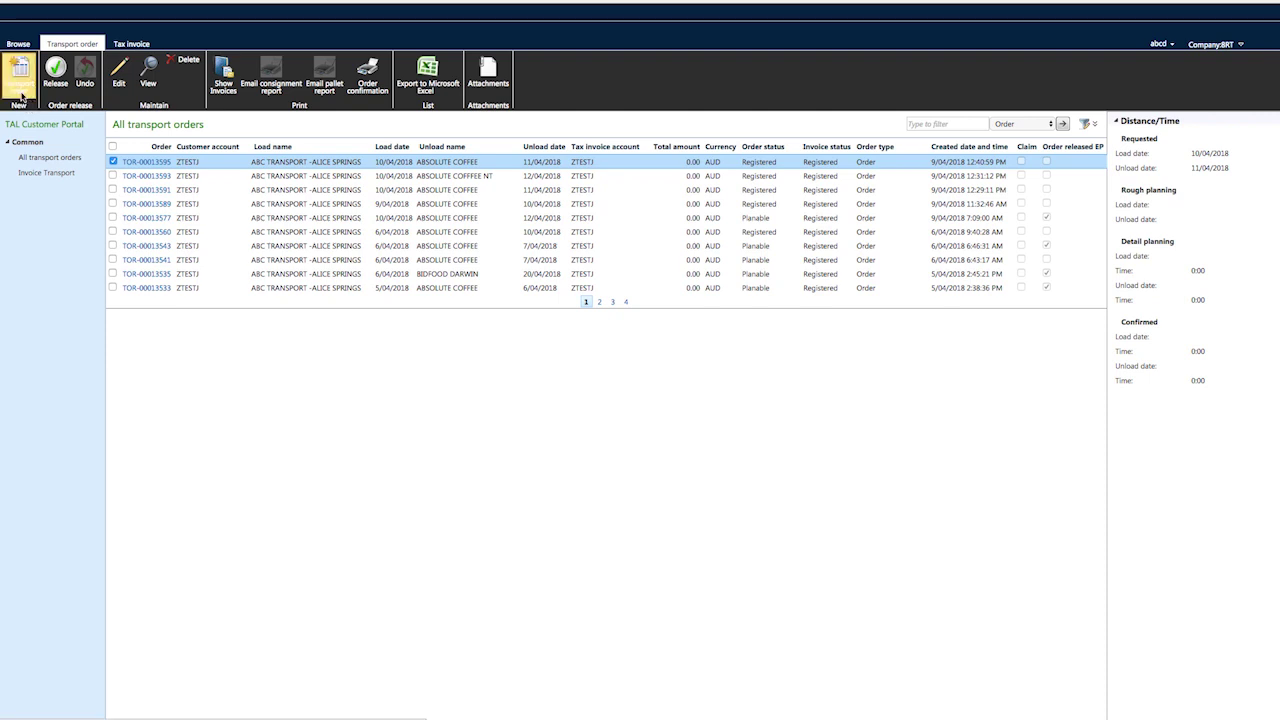
click(21, 96)
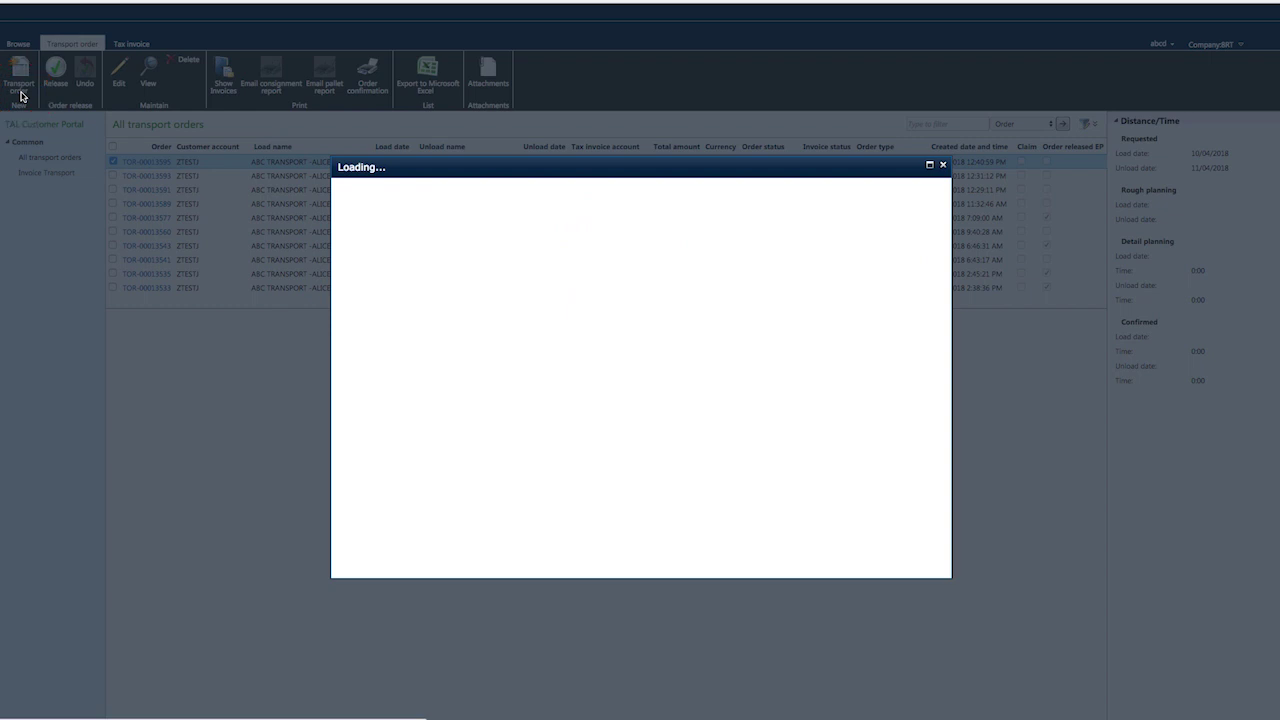
Maximize the new Transport order form to full screen.
click(929, 166)
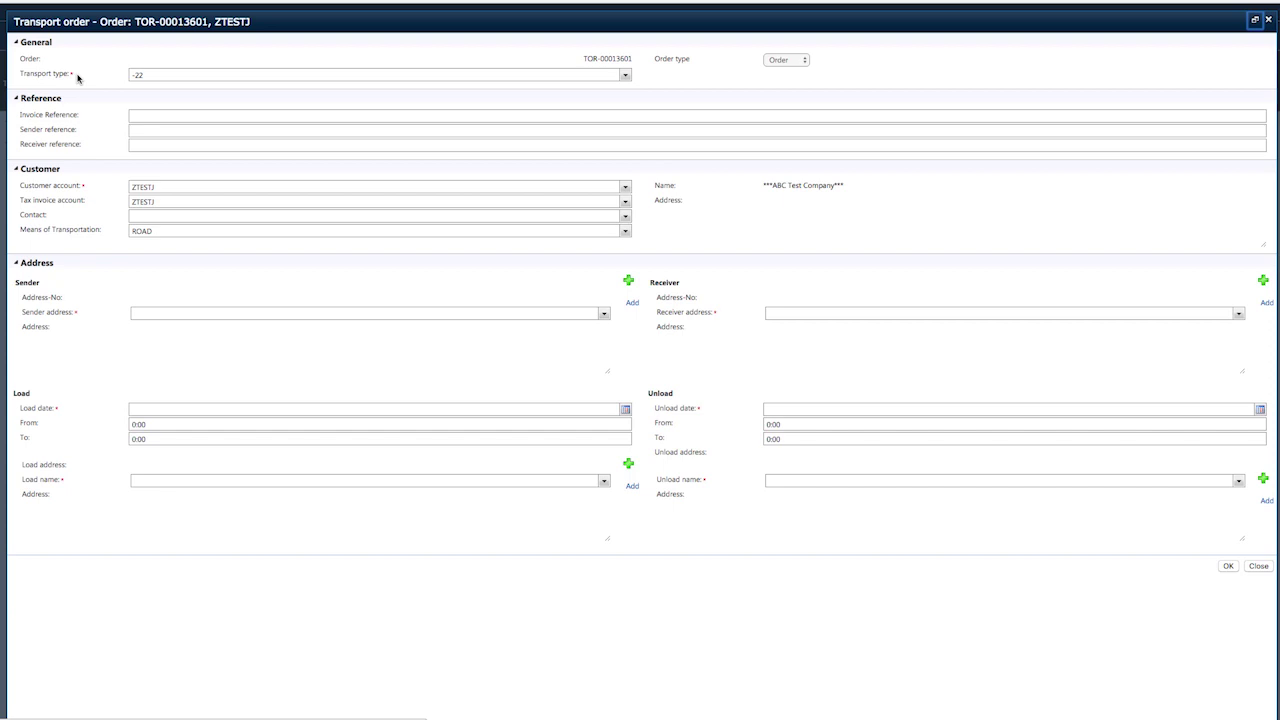
mouse_move(78, 78)
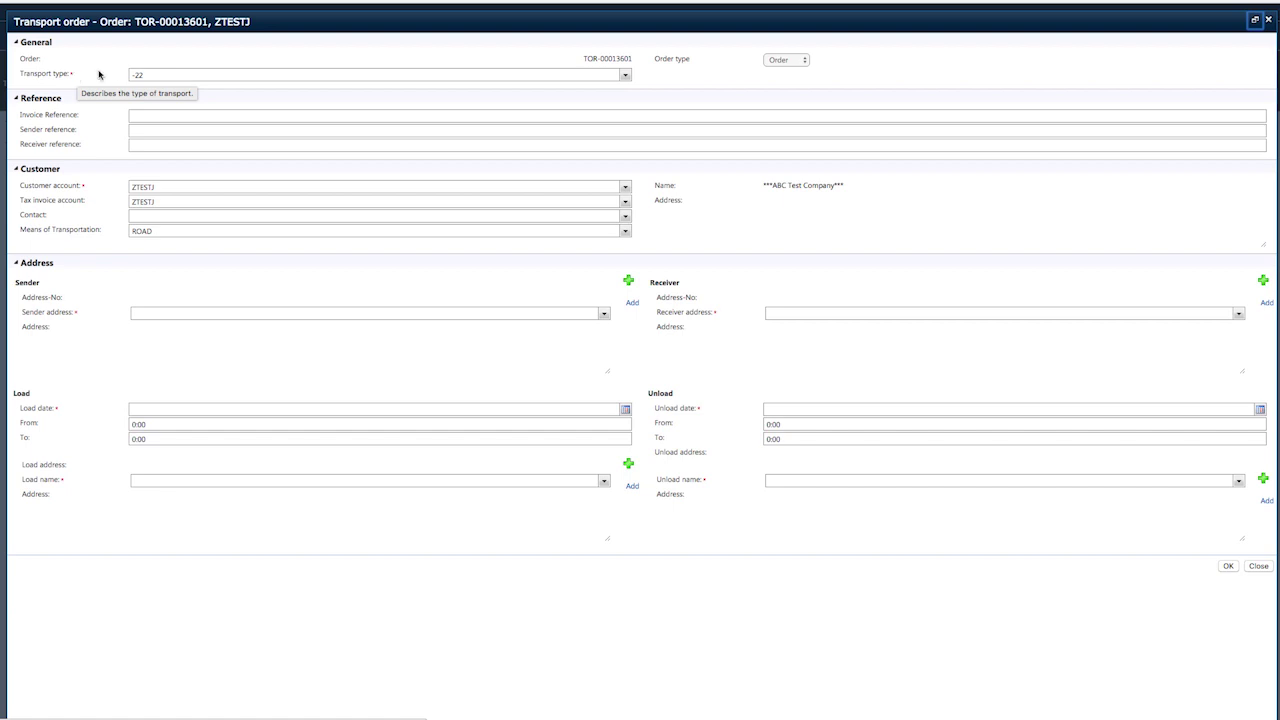
Set the order's transport type to CHILLER.
click(625, 76)
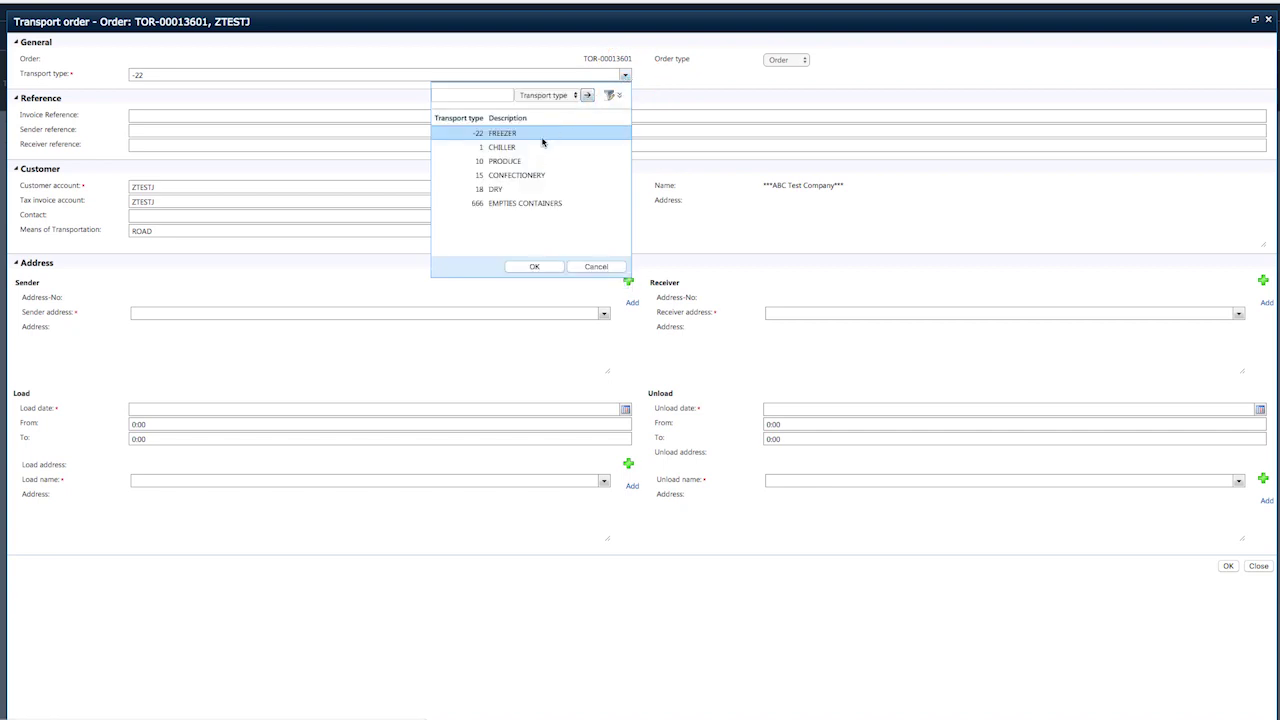
click(517, 149)
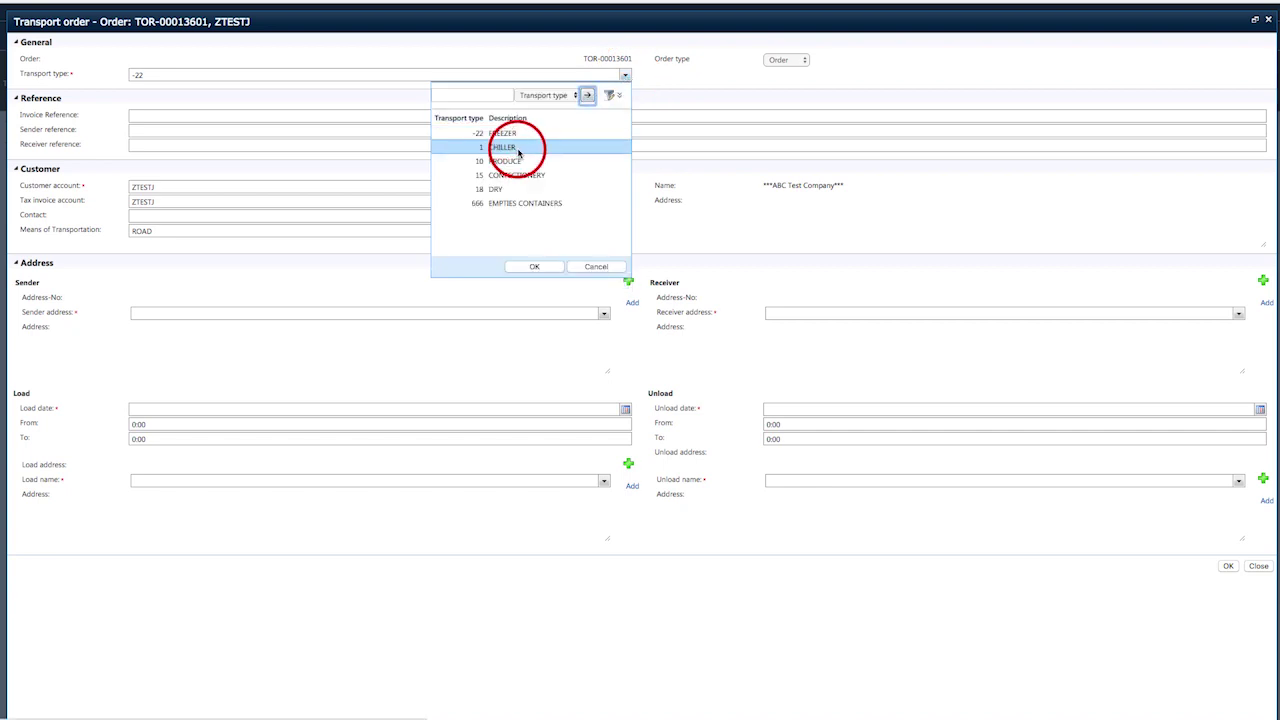
click(530, 267)
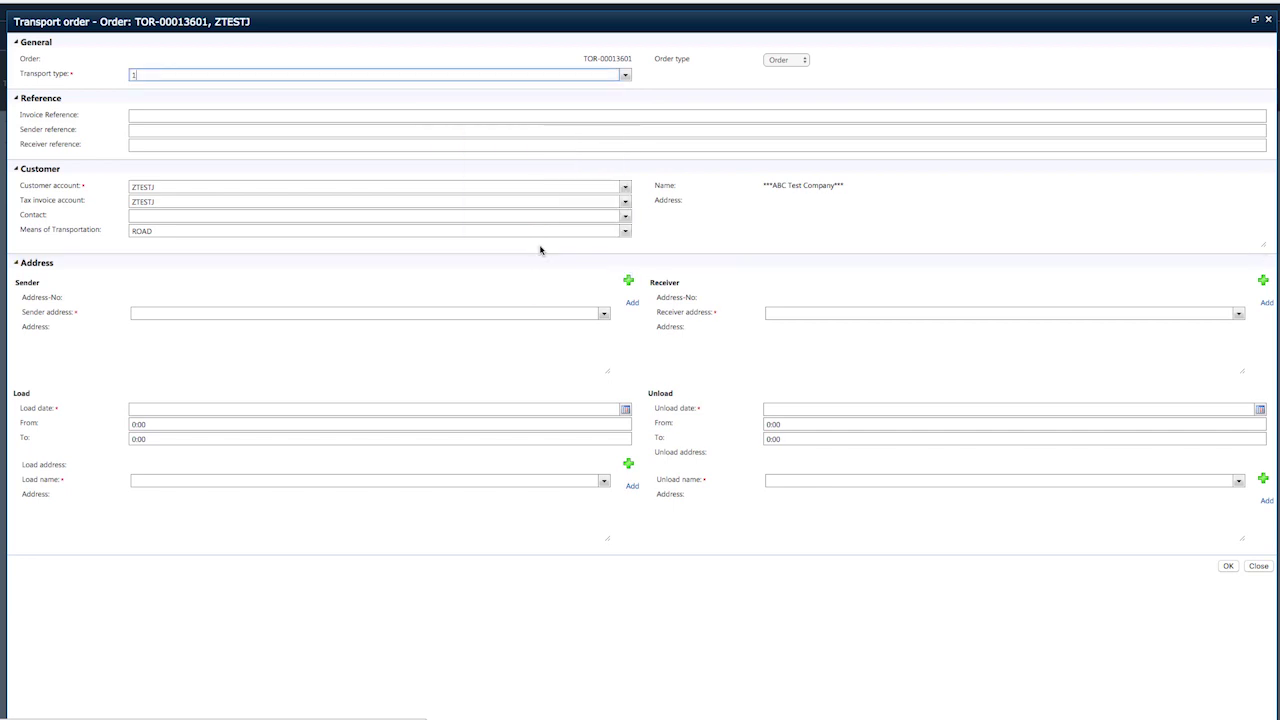
Enter invoice reference Test1 on the transport order.
click(151, 117)
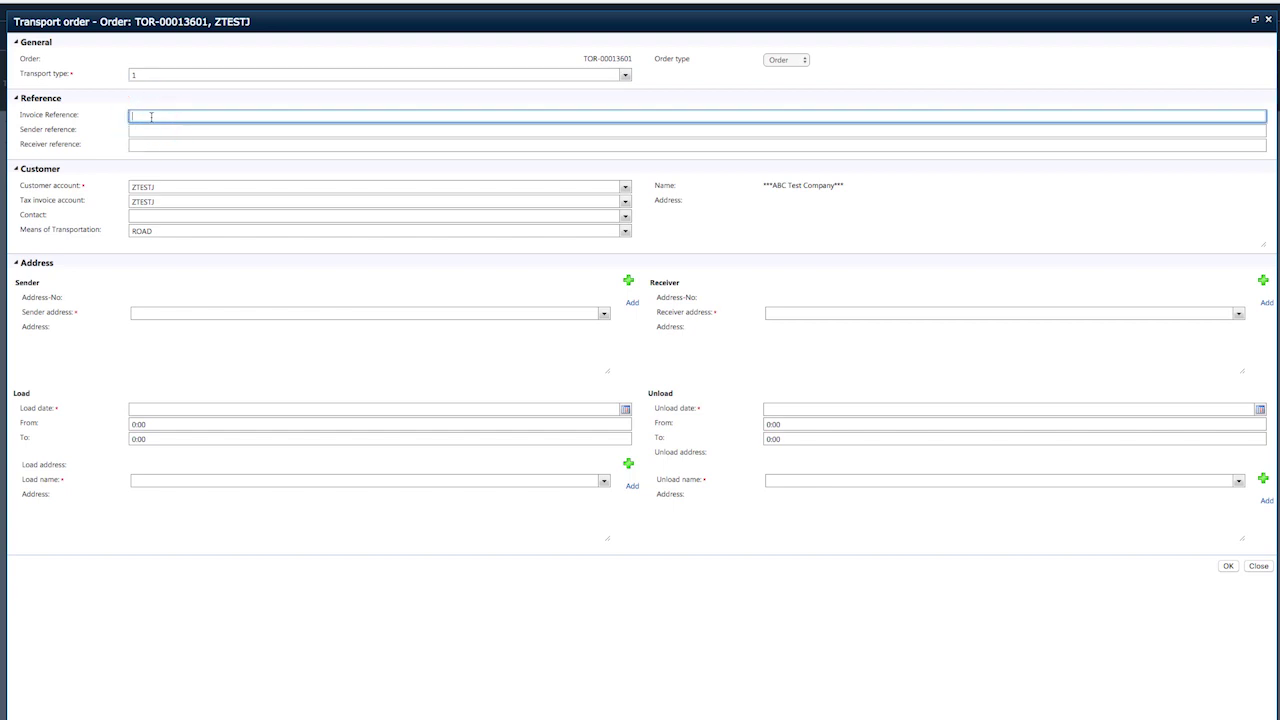
text(Test1)
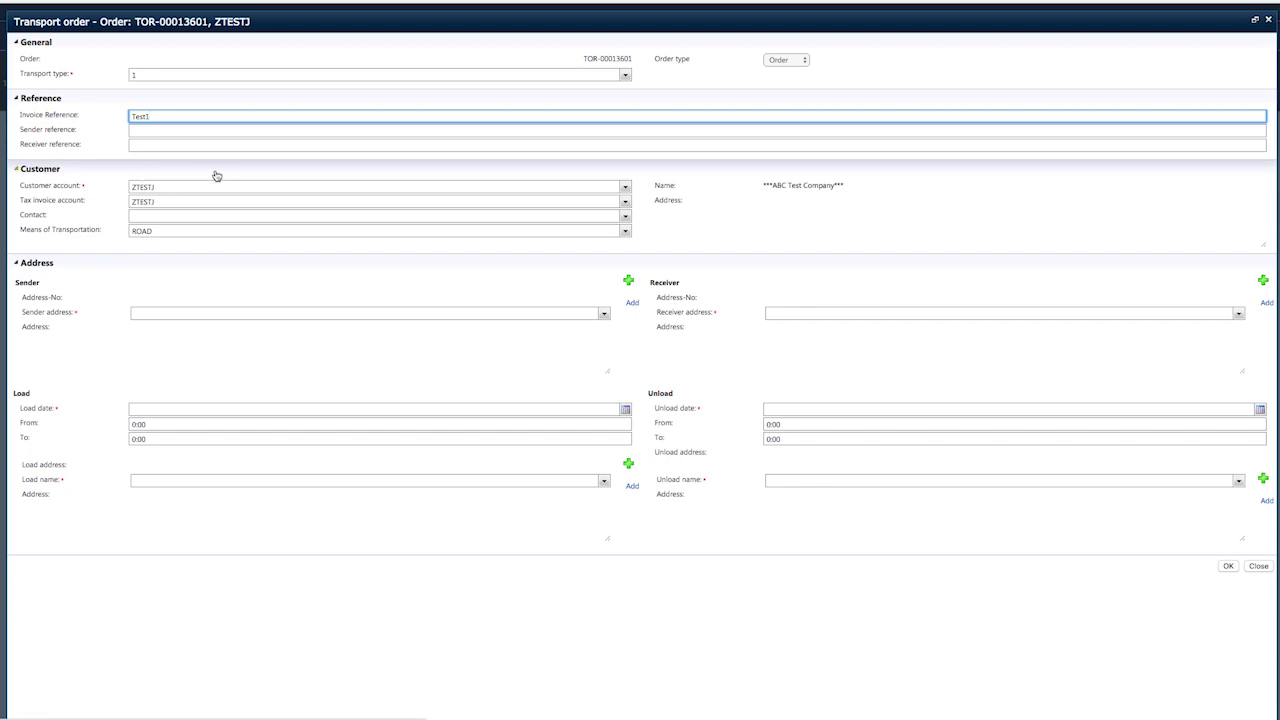
click(625, 188)
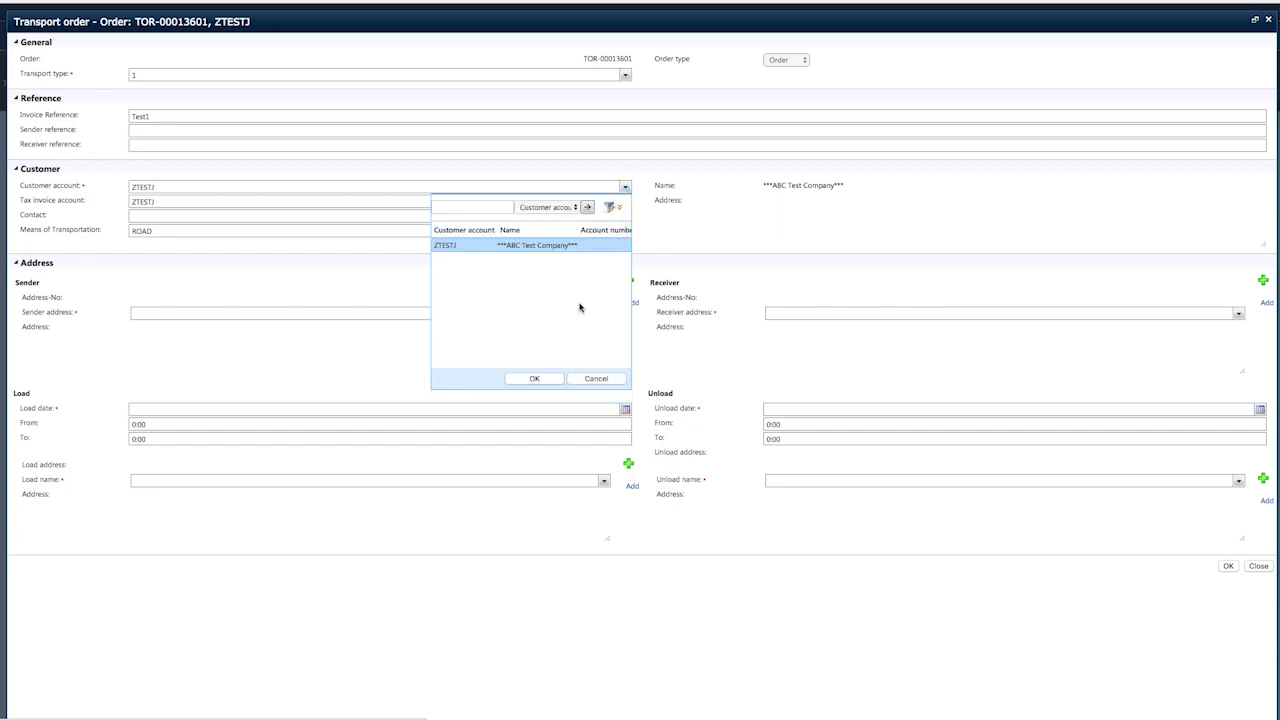
Confirm customer account ZTESTJ and pick the customer's listed contact person.
click(528, 373)
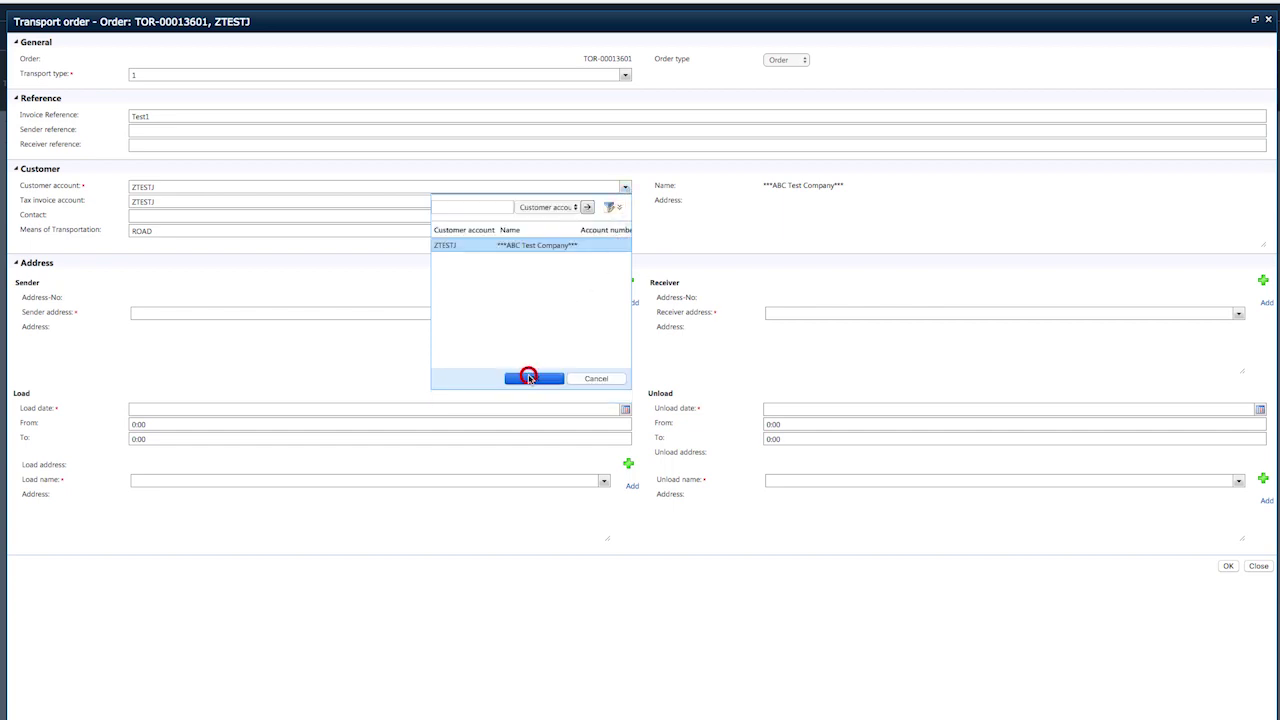
click(208, 214)
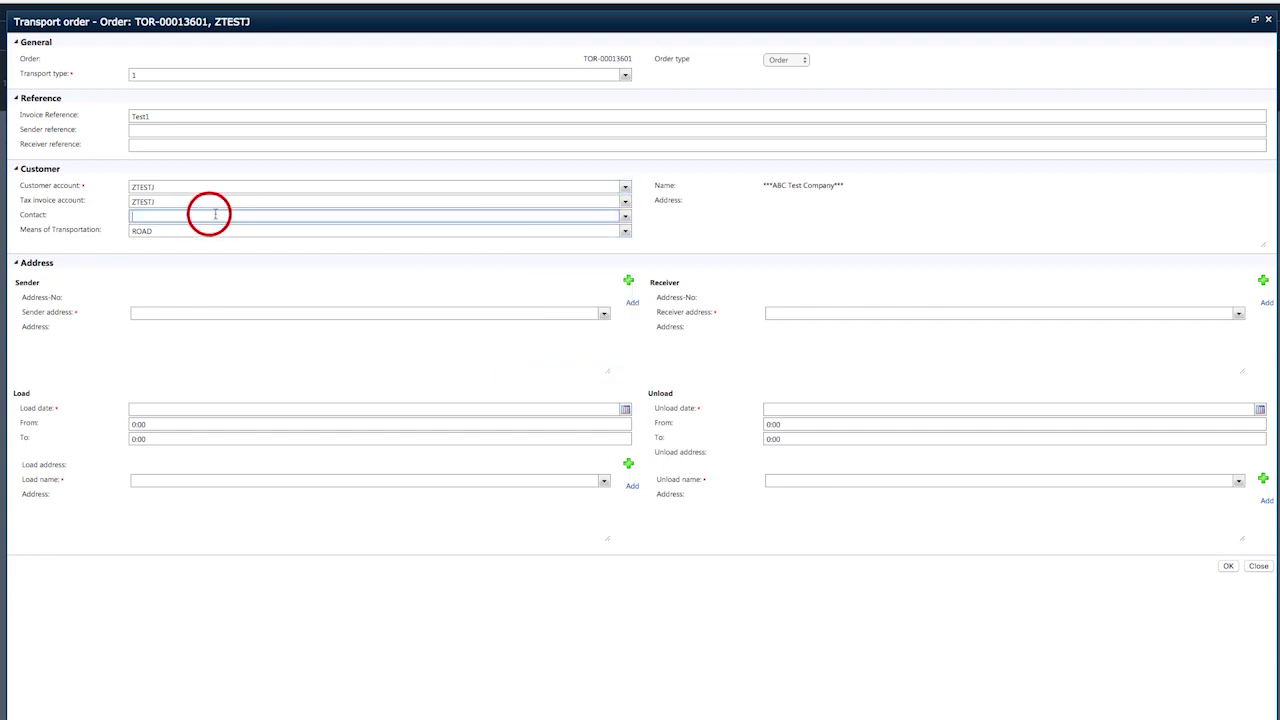
click(625, 218)
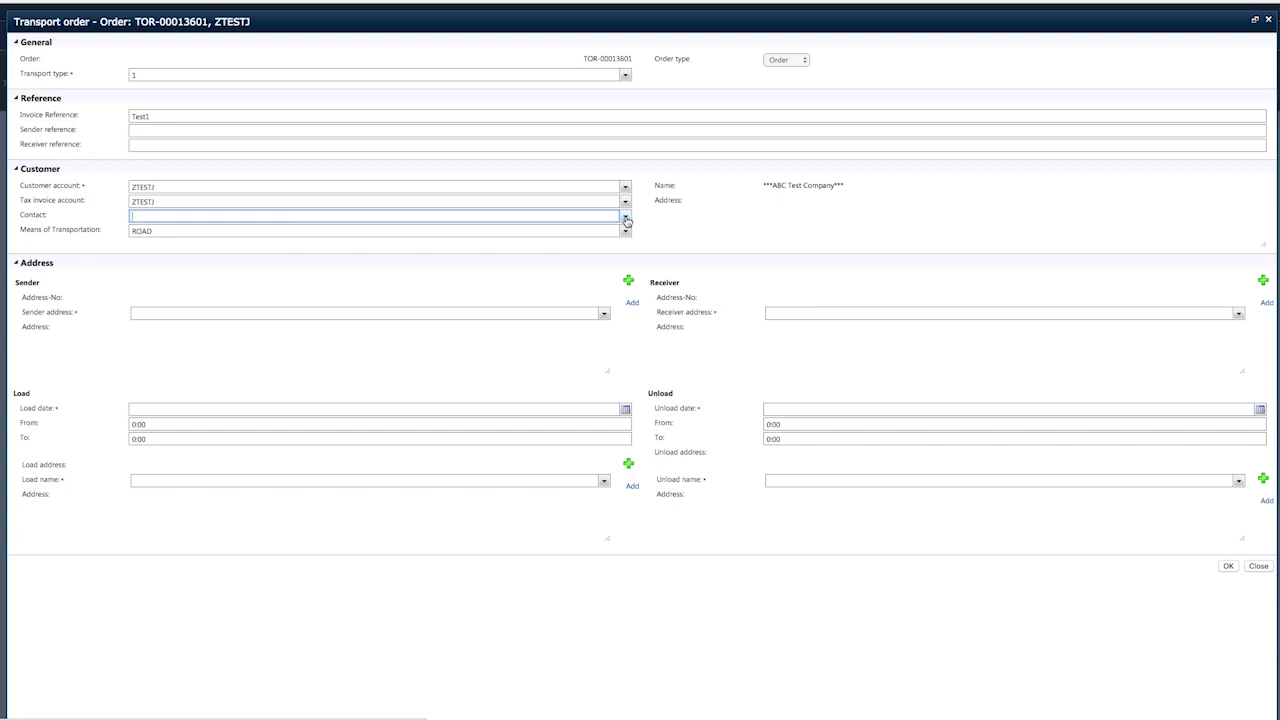
click(625, 218)
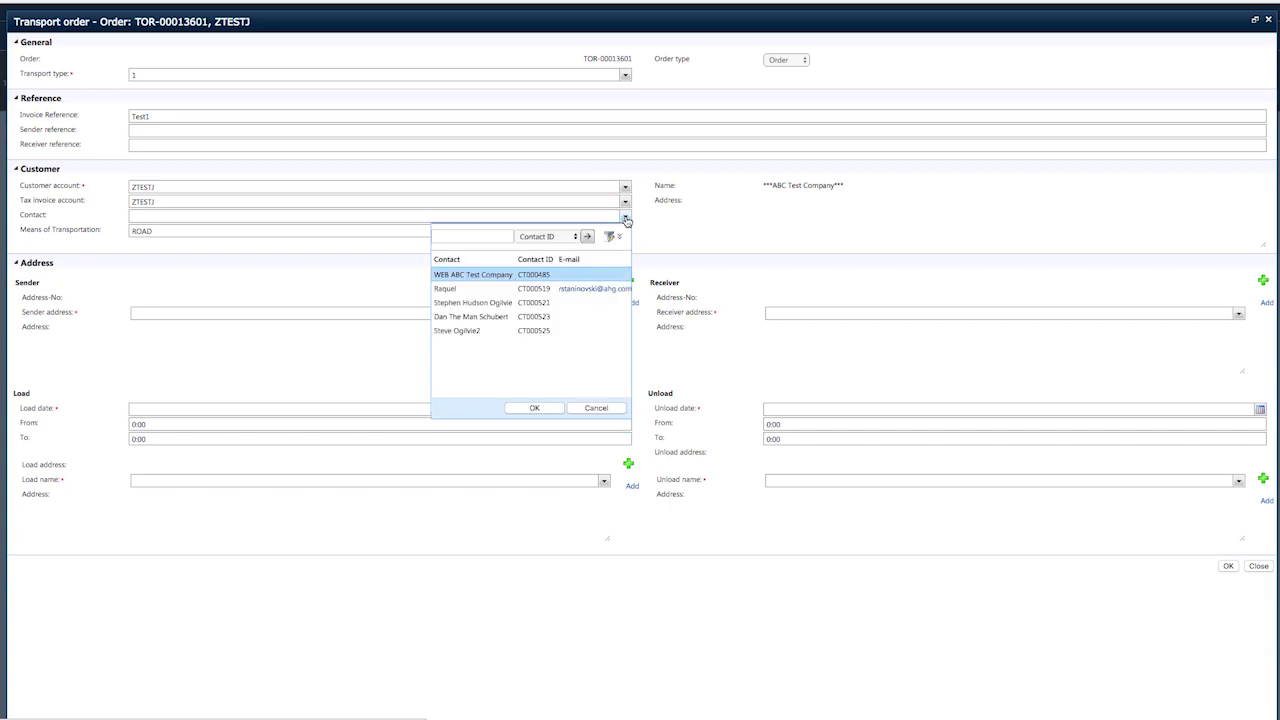
click(558, 289)
click(533, 408)
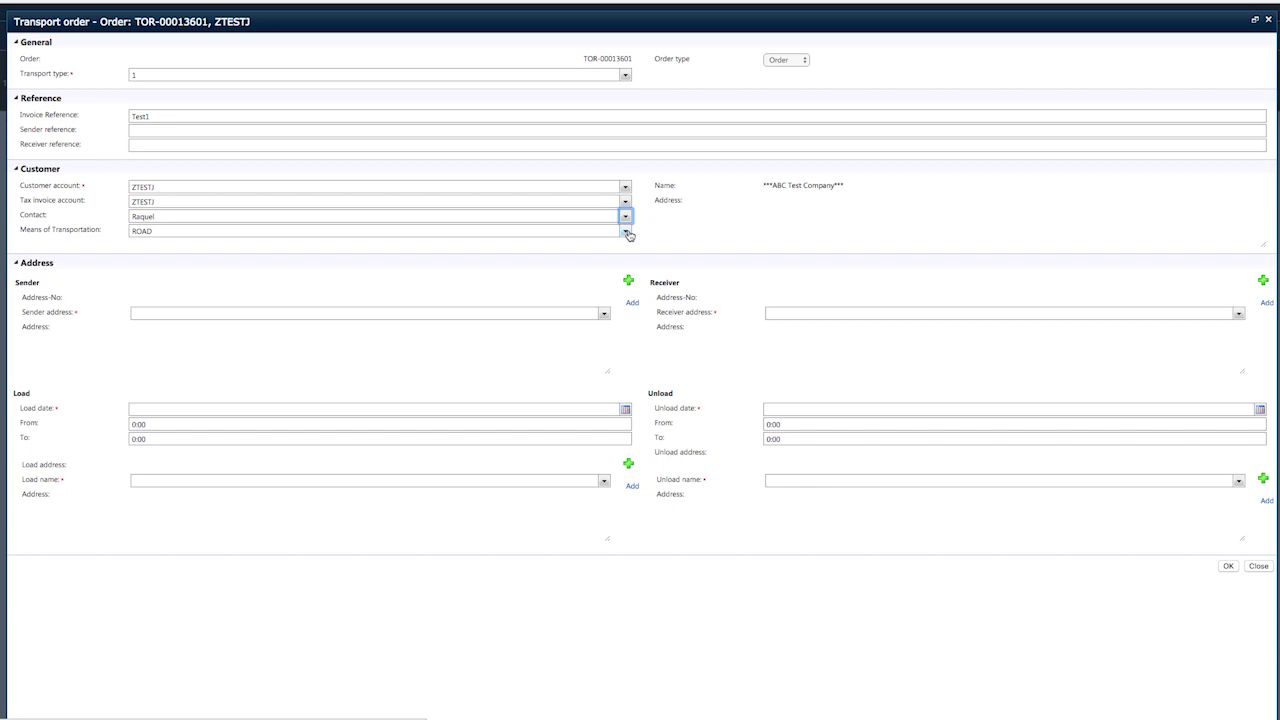
click(626, 232)
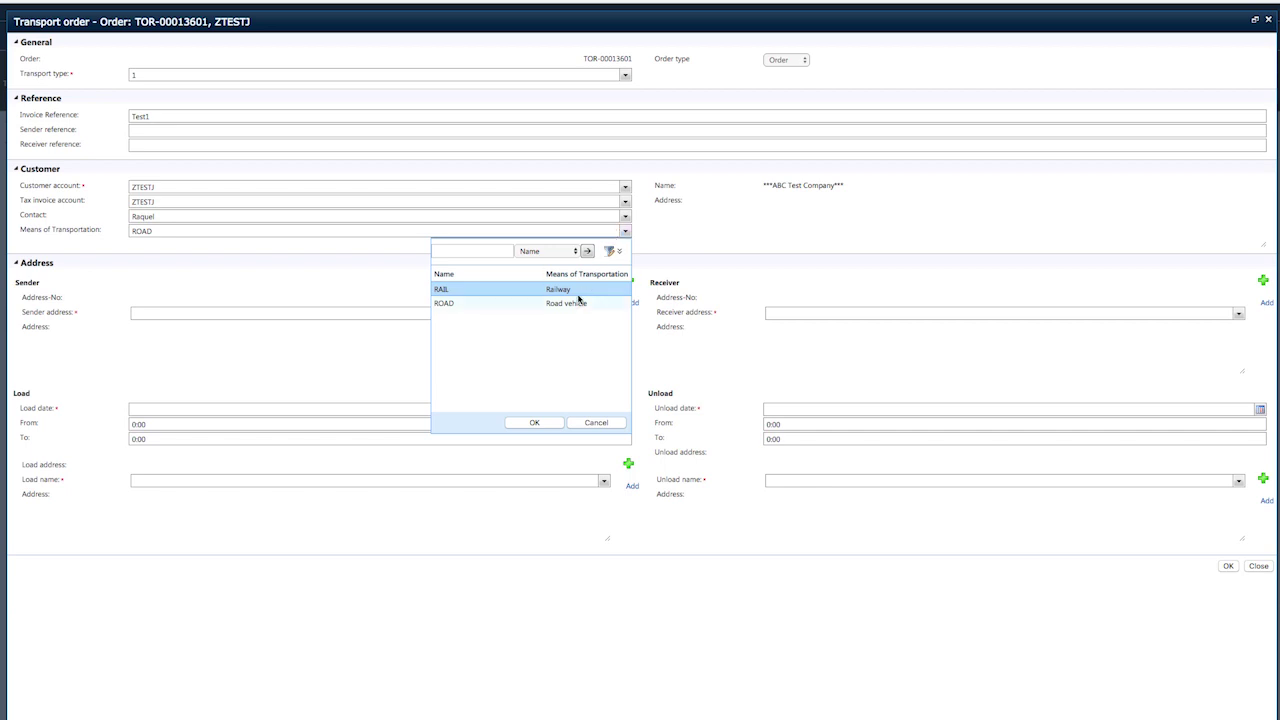
click(492, 305)
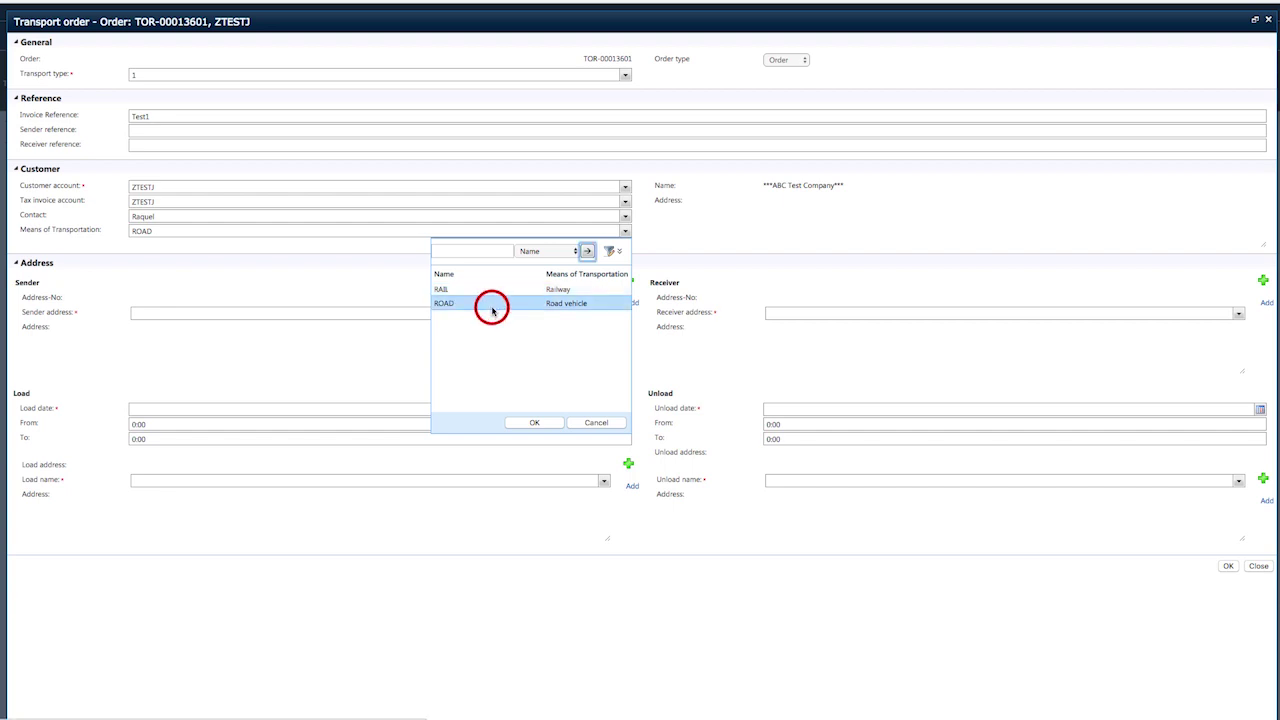
click(534, 422)
click(88, 287)
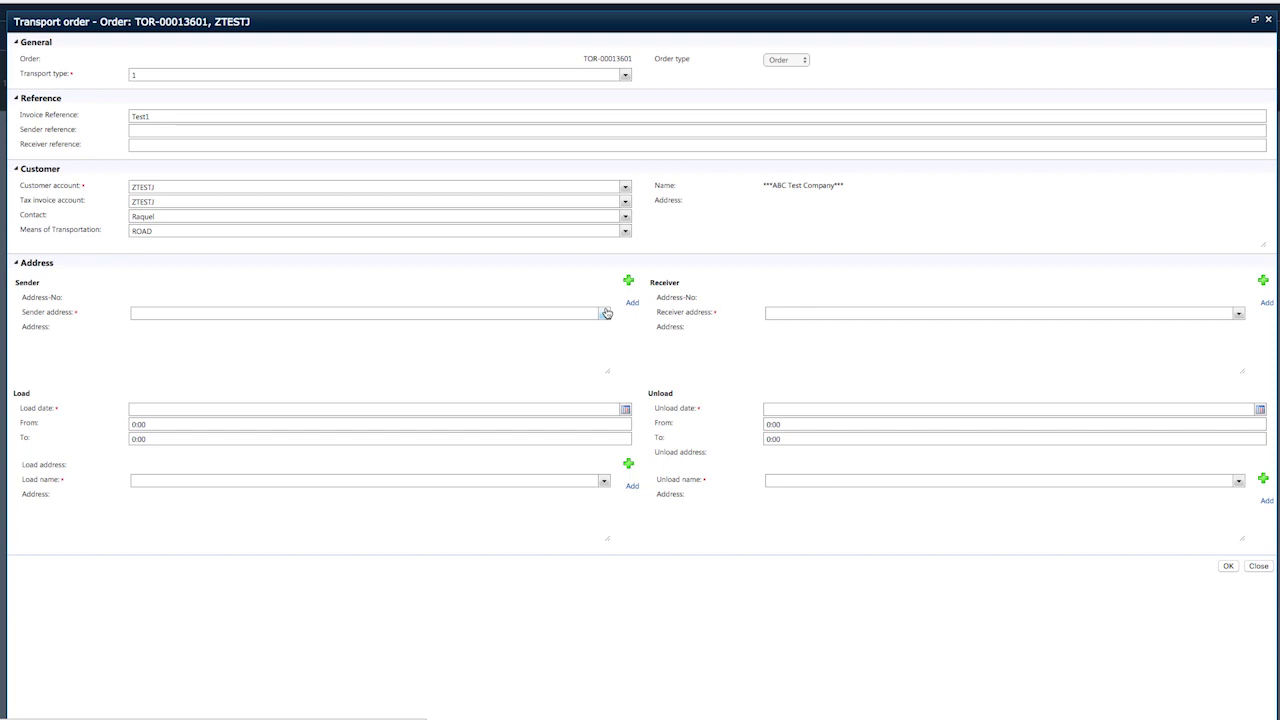
Set the sender address to AAA PACKERS - NSW, found by filtering with AAA*.
click(604, 313)
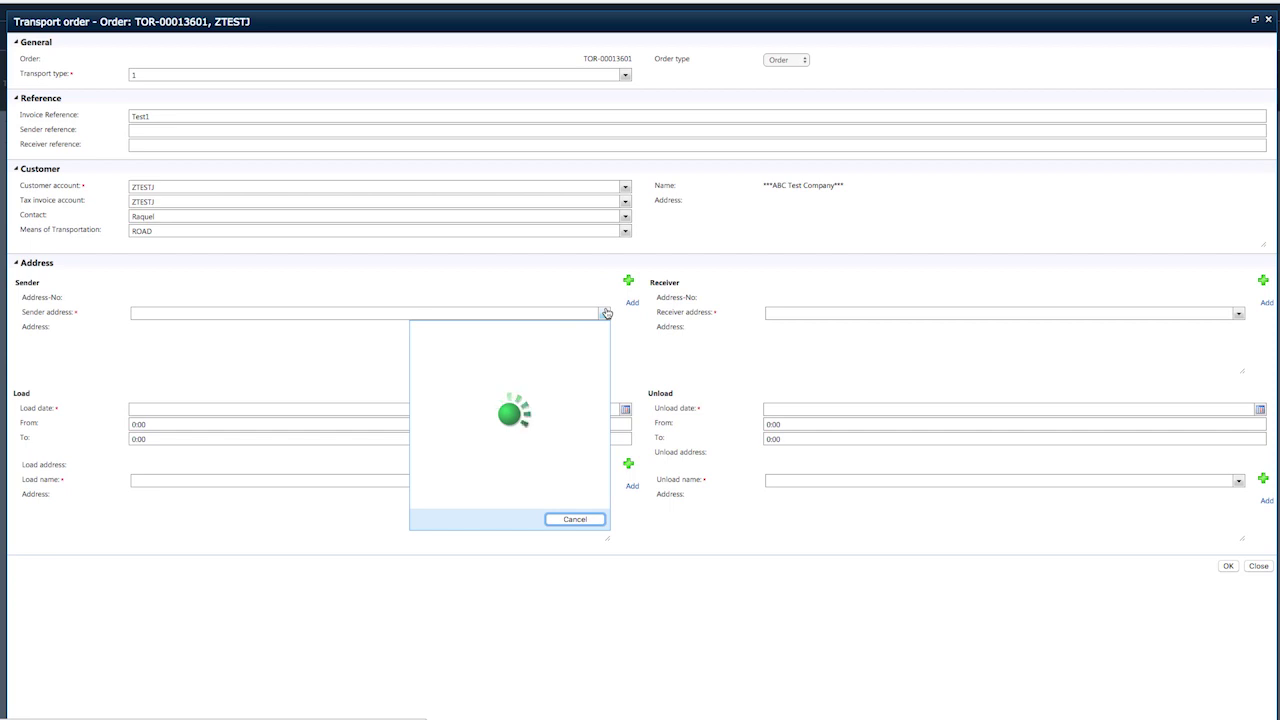
click(460, 333)
text(AAA)
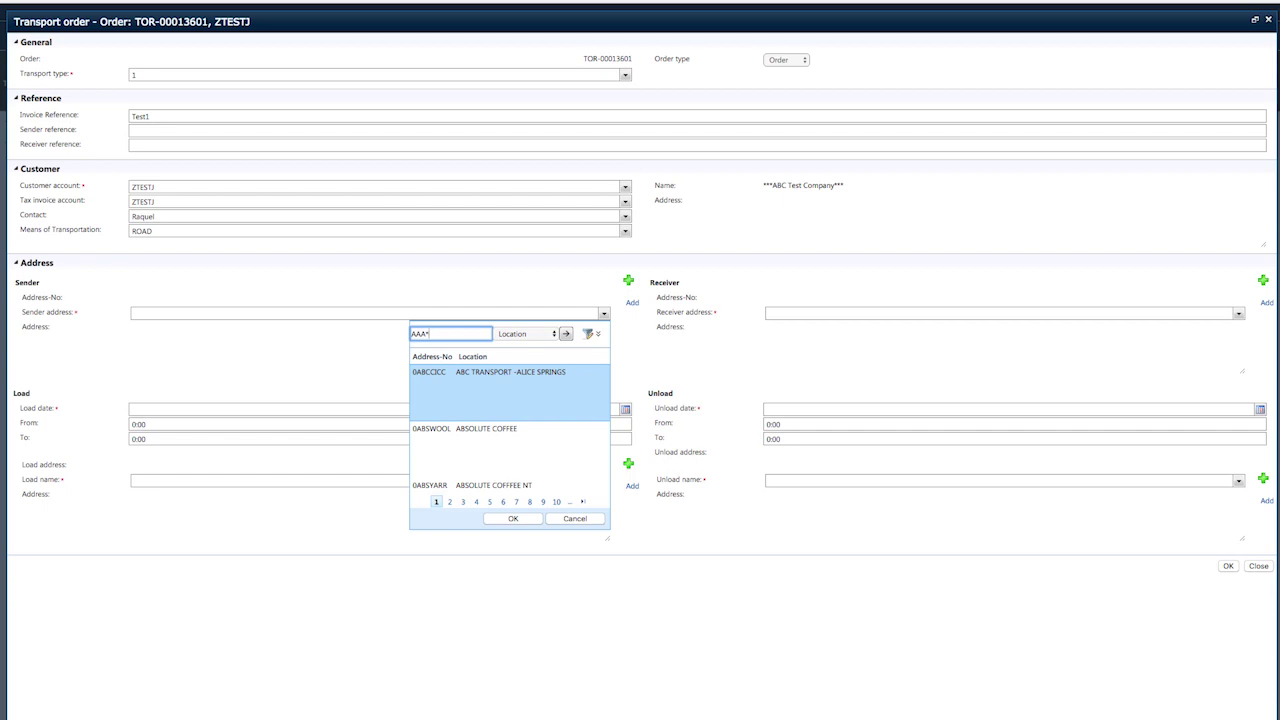
text(*)
key(Return)
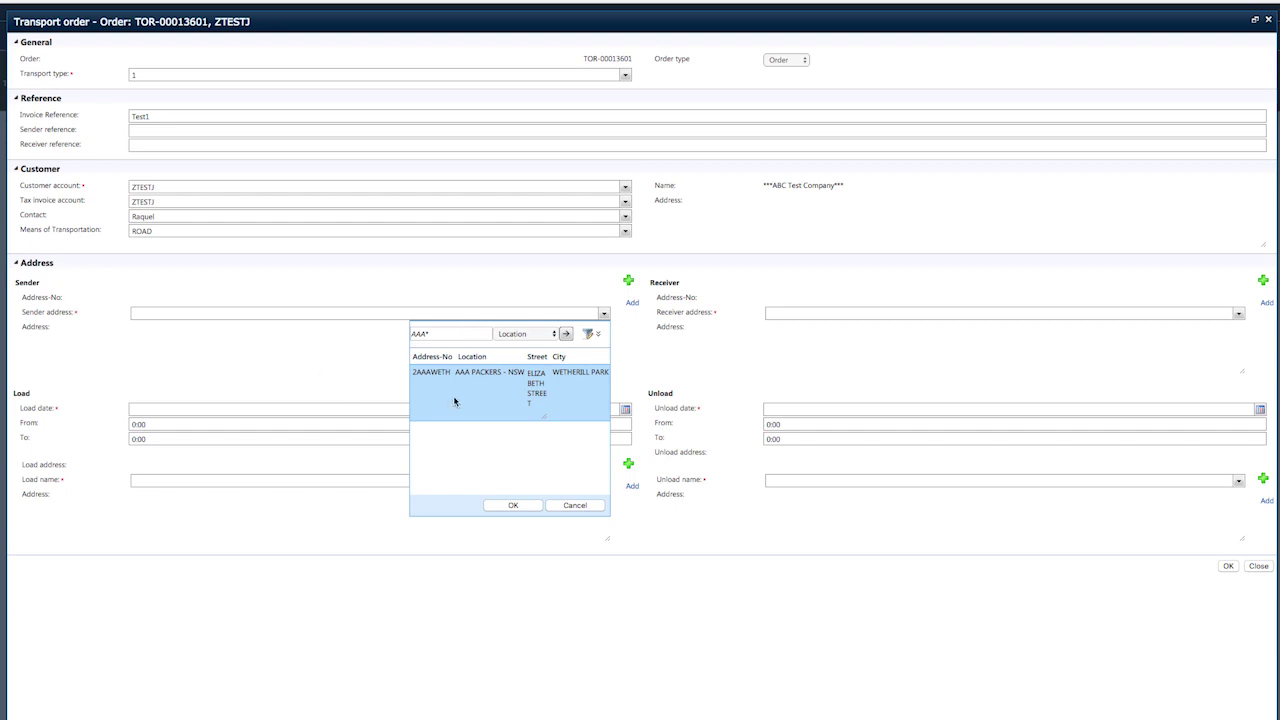
click(513, 505)
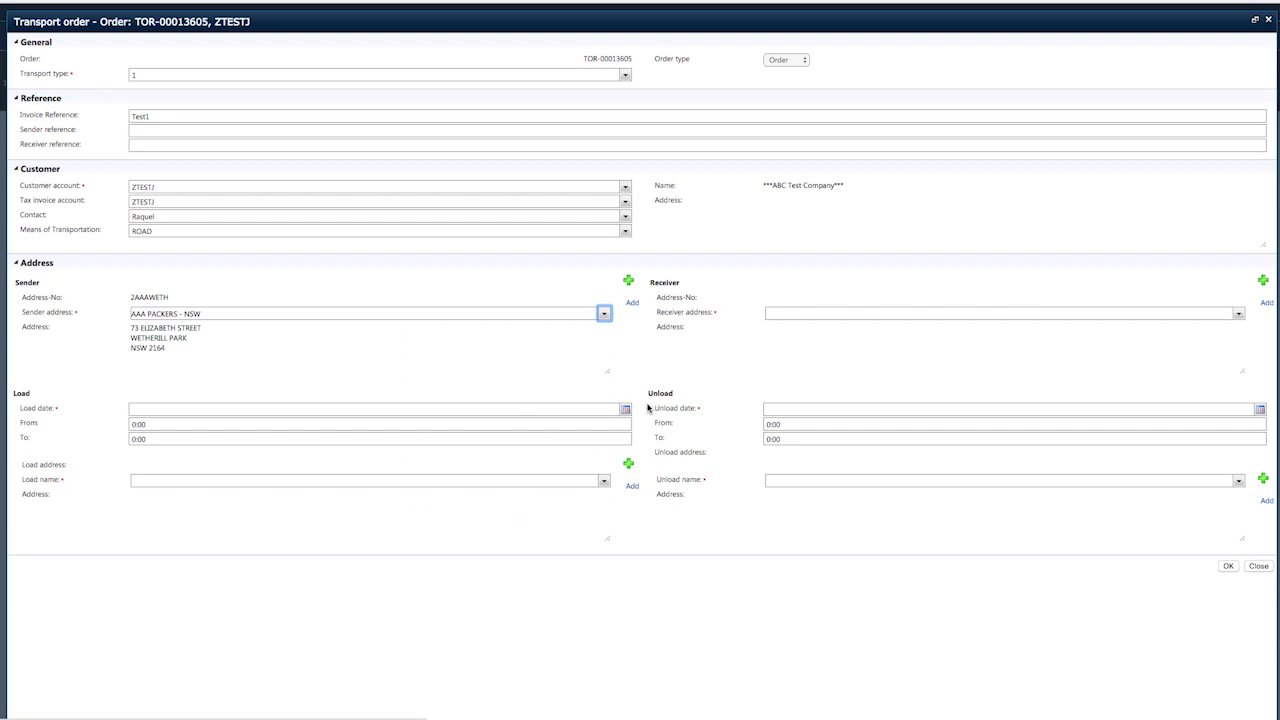
click(625, 410)
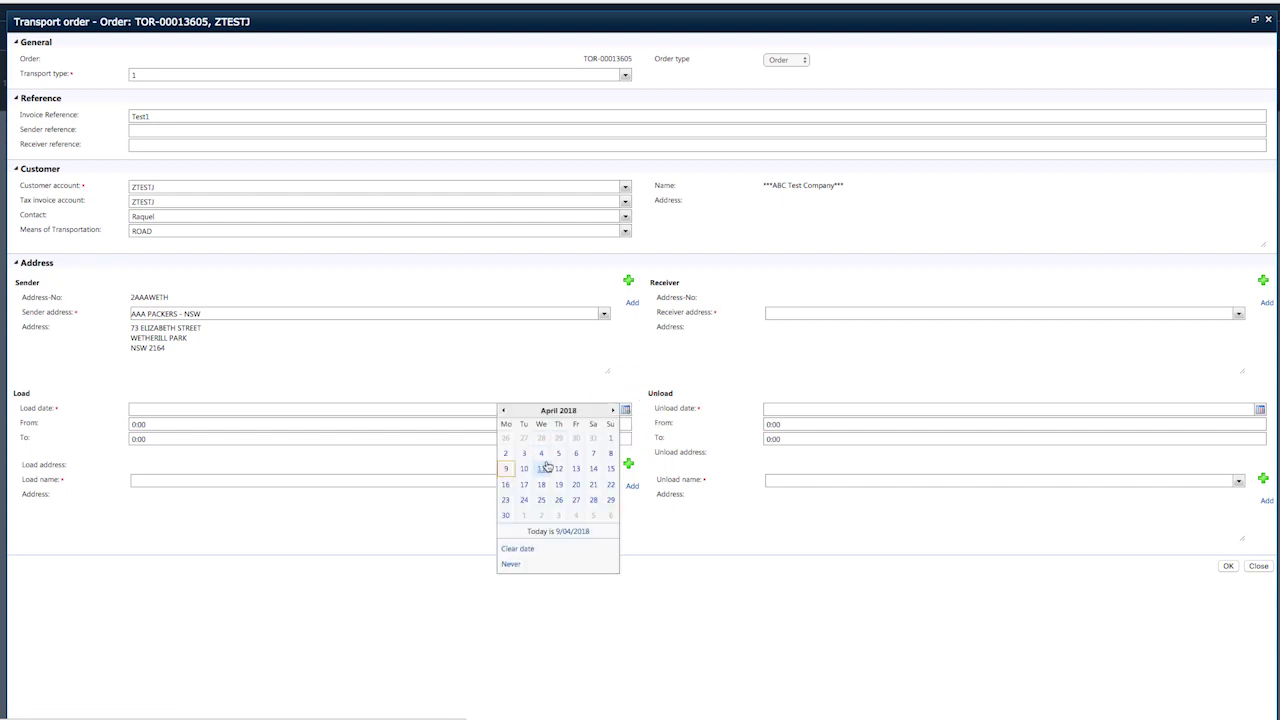
Set load date 11/04/2018 with a loading window from 06:00 to 17:00.
click(543, 468)
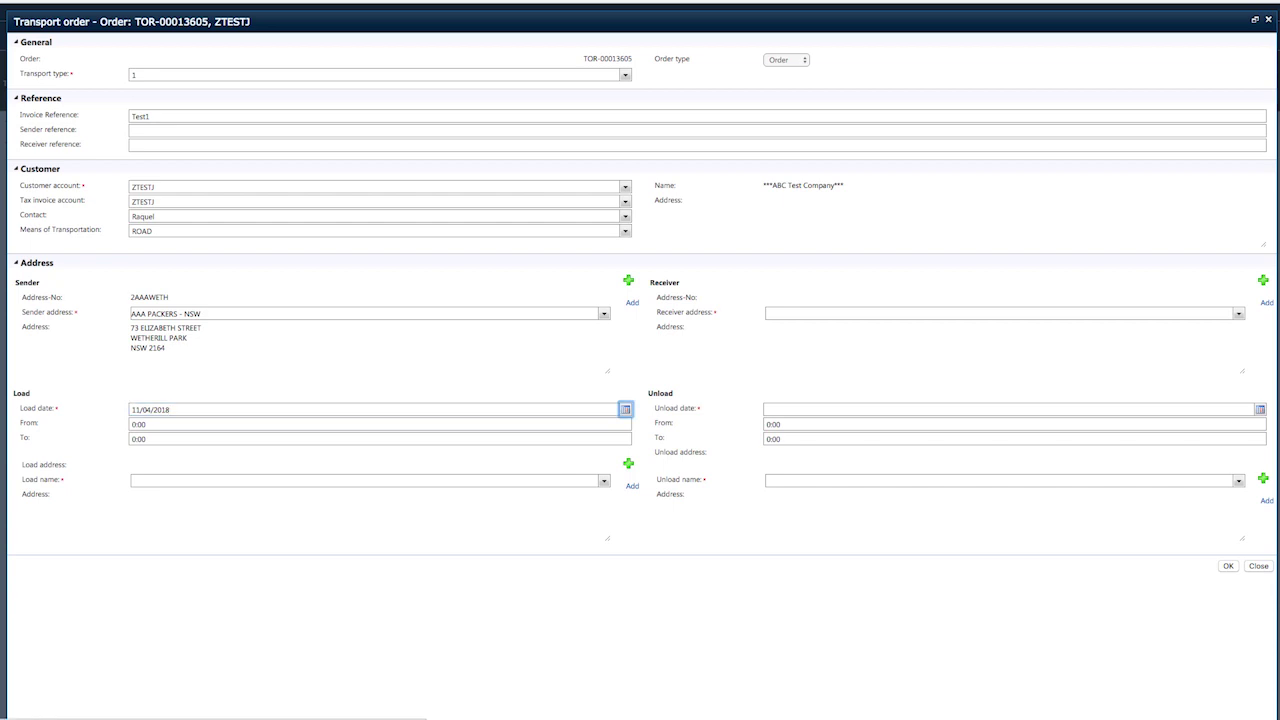
click(161, 425)
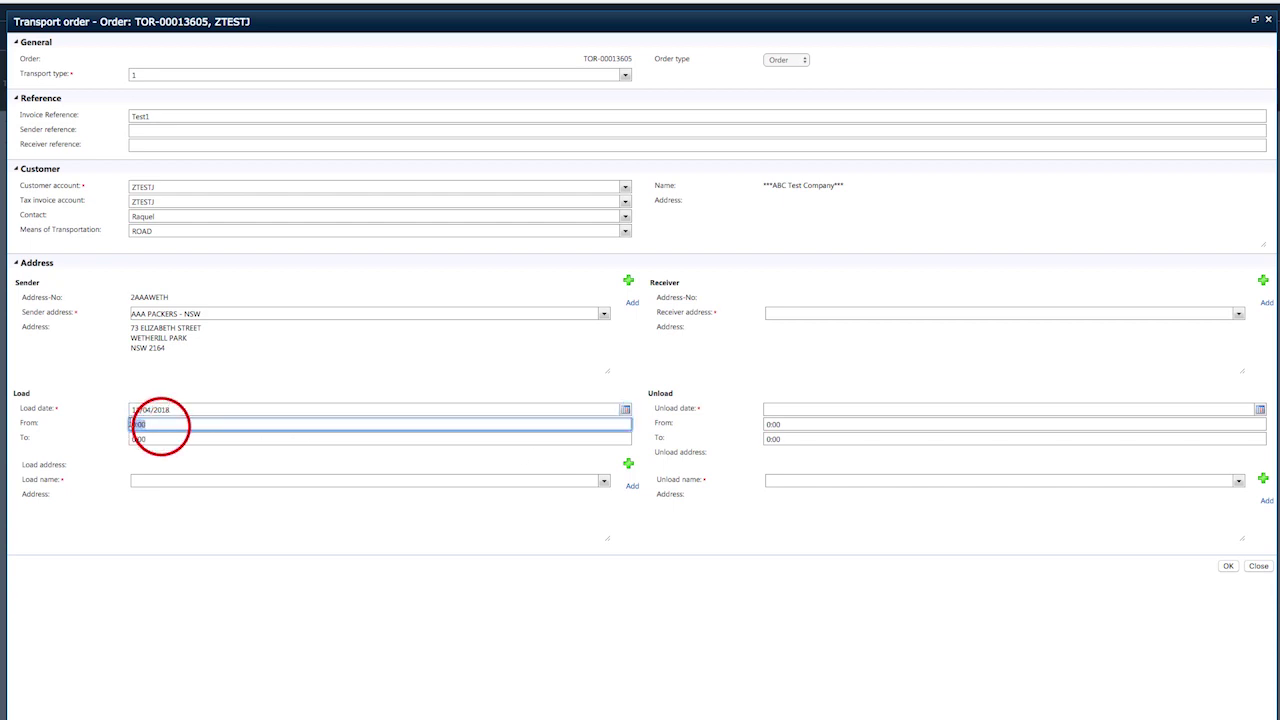
text(06)
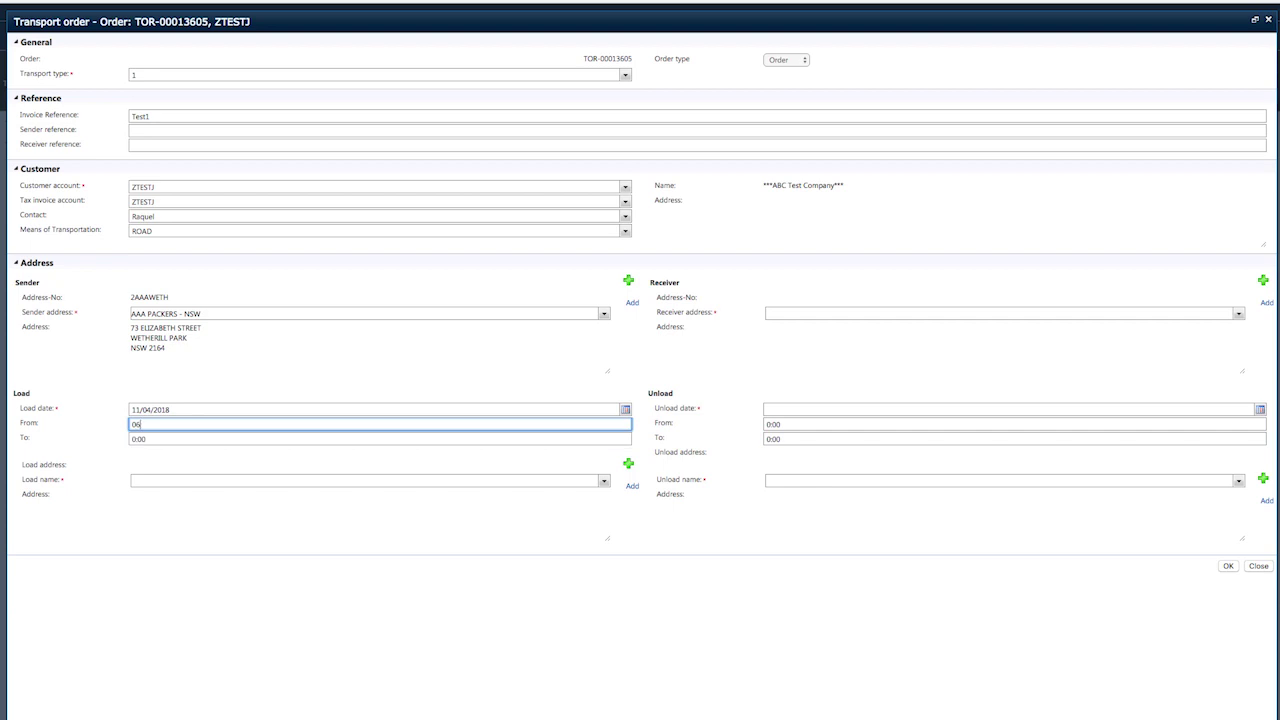
text(:00)
key(Tab)
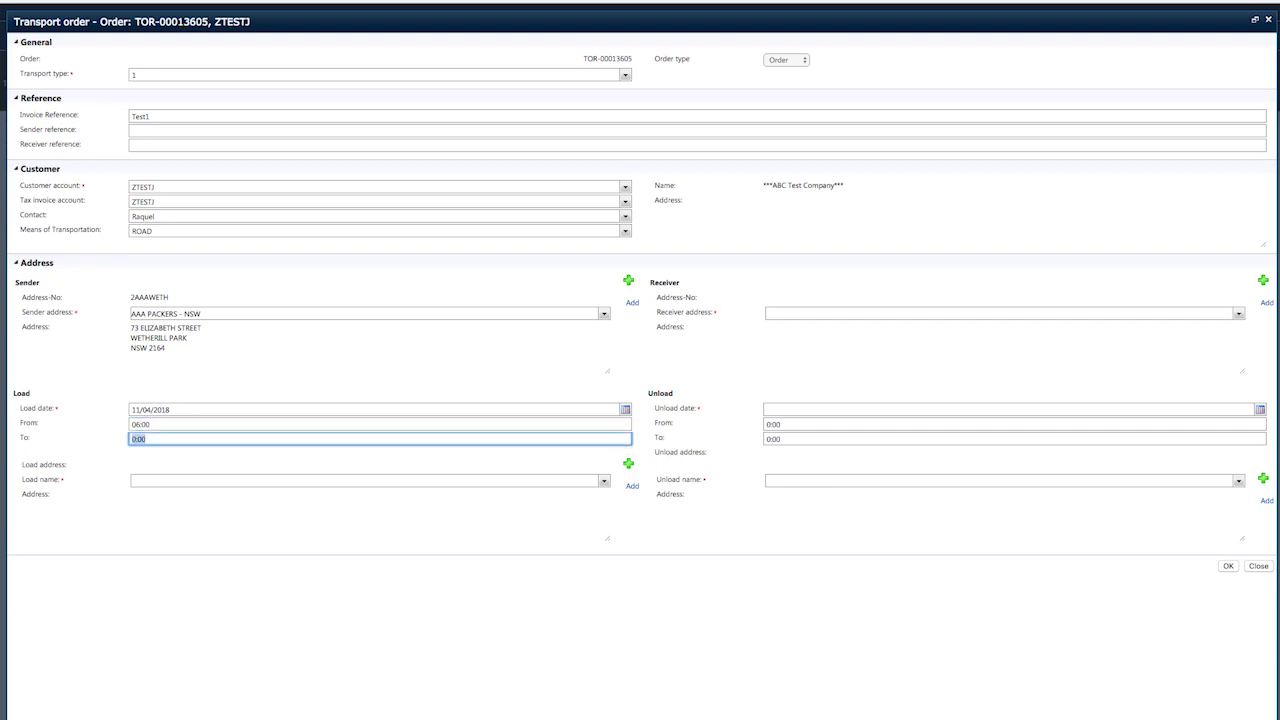
text(17:00)
key(Tab)
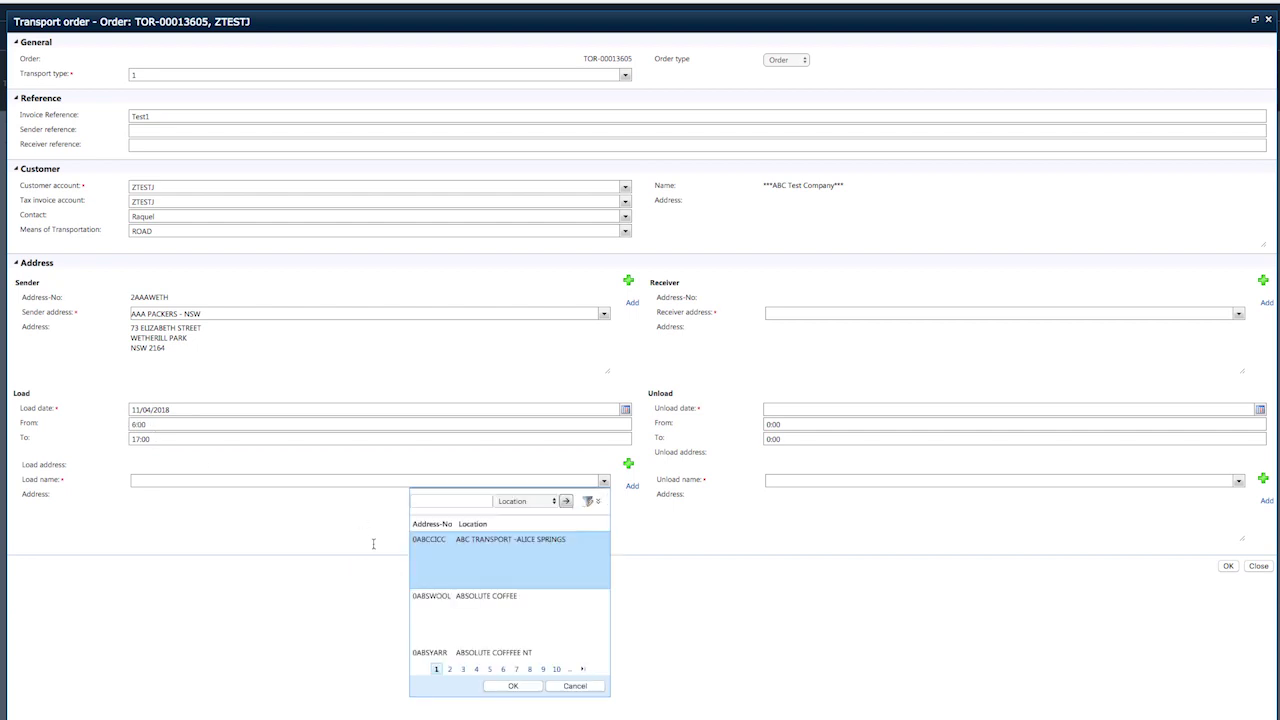
Choose AAA PACKERS - NSW as load name using an aaa* search.
click(421, 503)
text(aaa*)
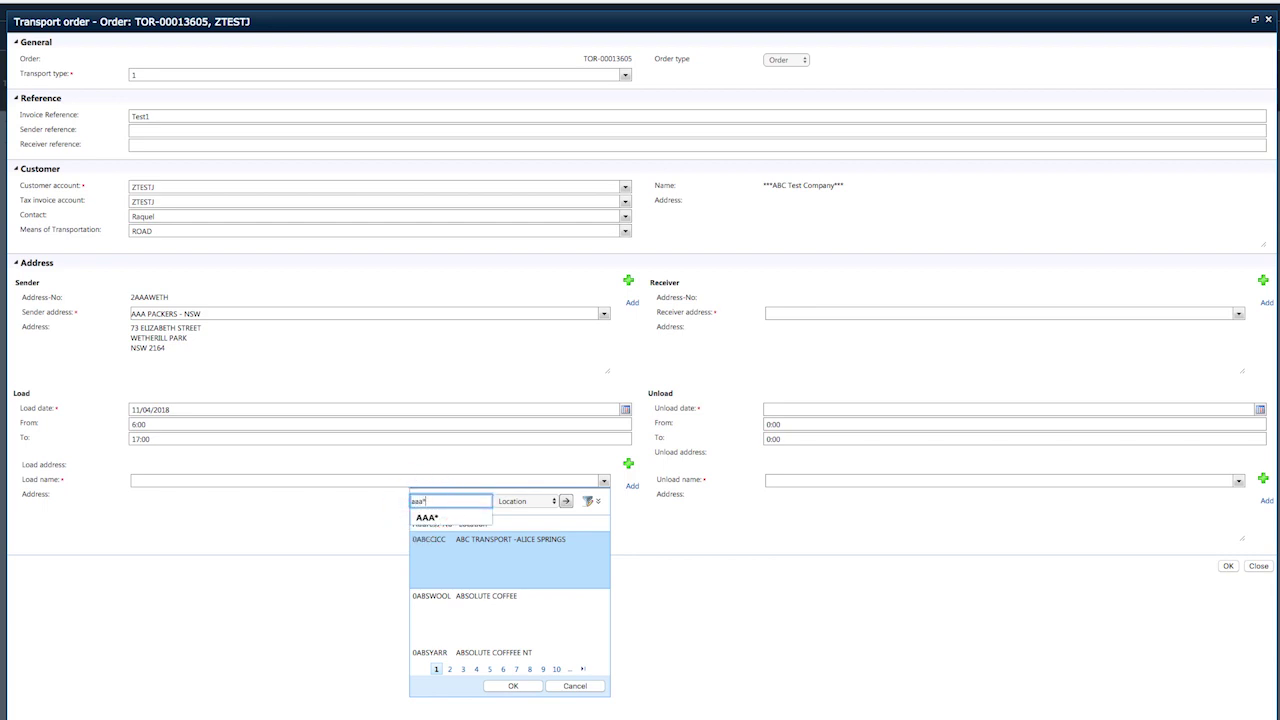
key(Return)
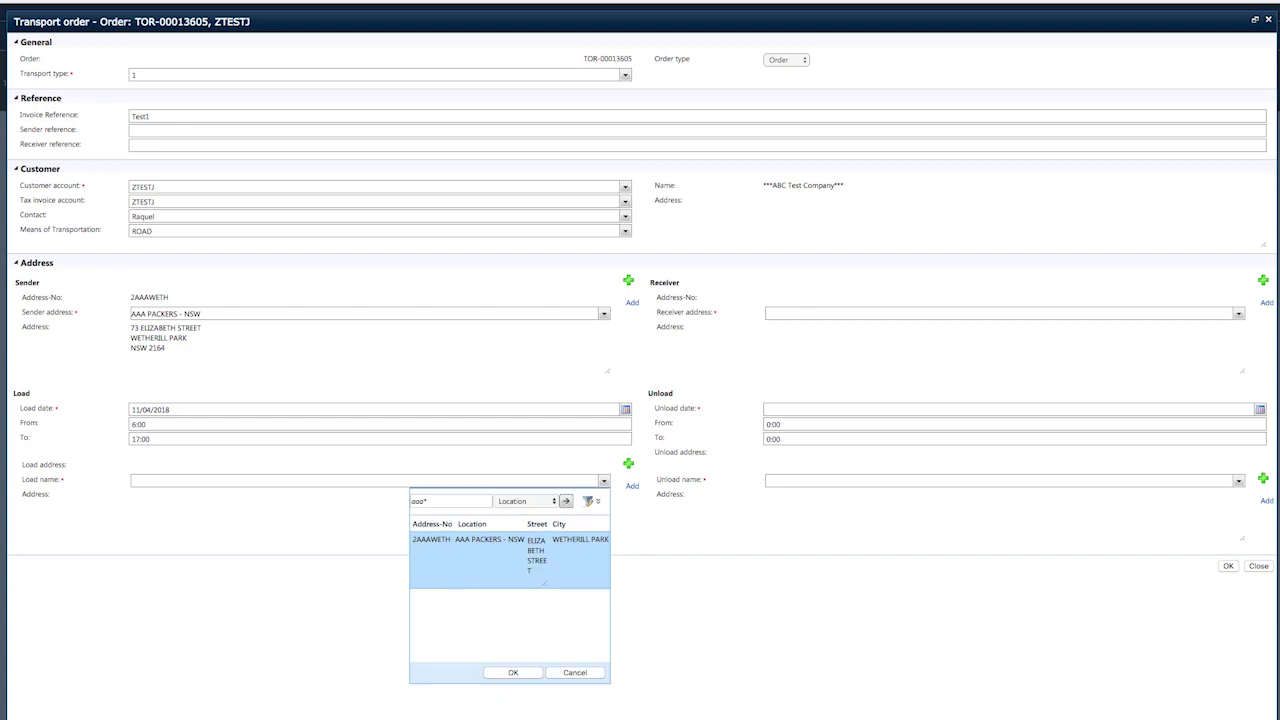
click(513, 673)
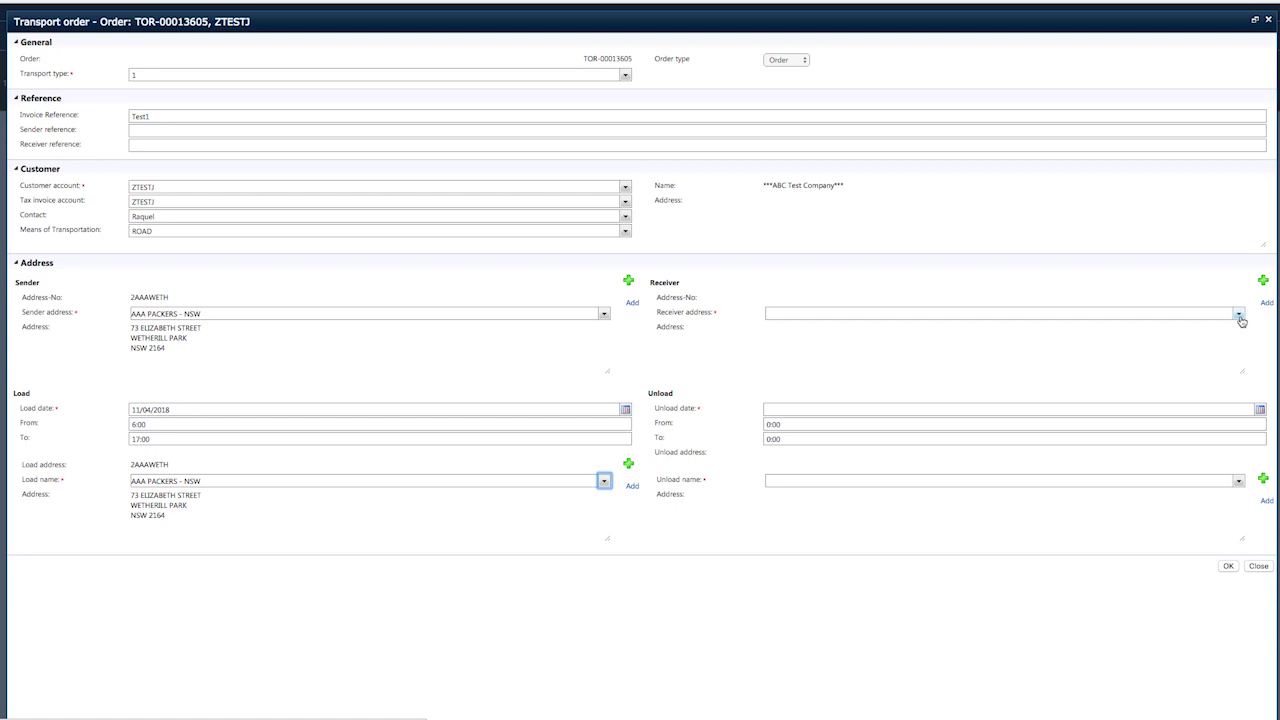
Set receiver to 1907 RESTAURANT & COCKTAIL BAR, found by searching 907 r*.
click(1239, 315)
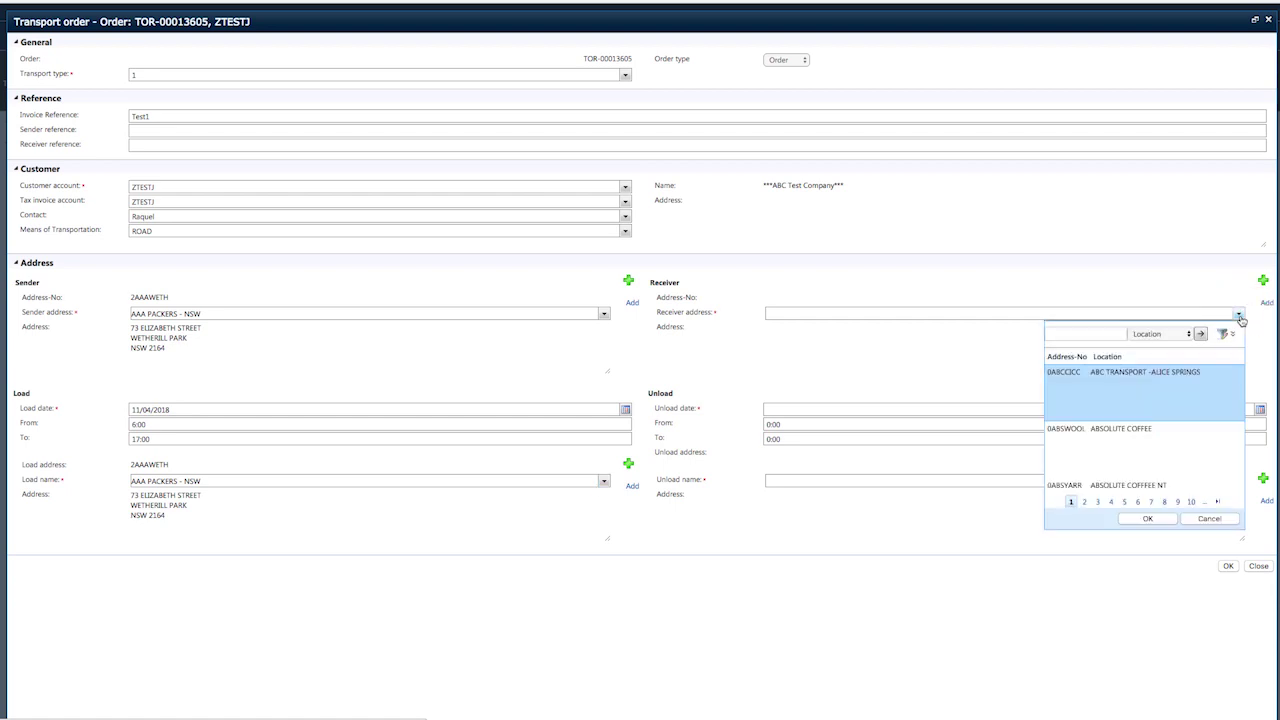
click(1075, 334)
text(907 r)
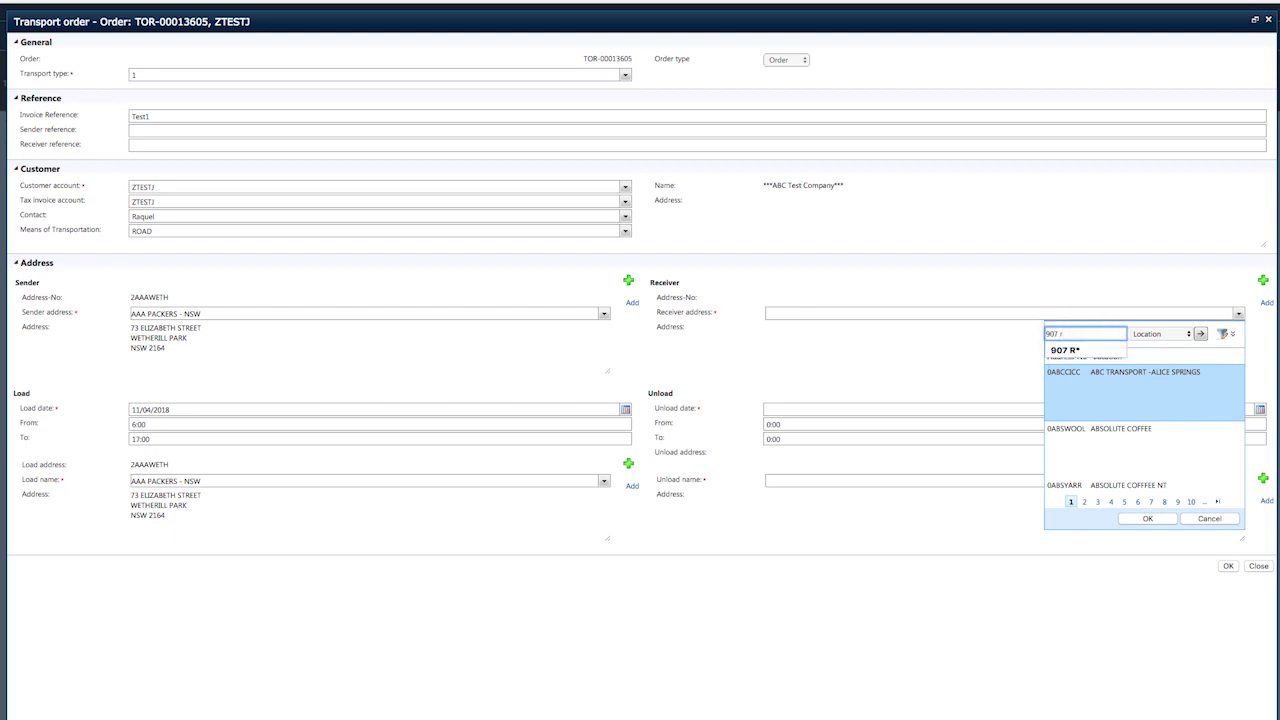
text(*)
key(Return)
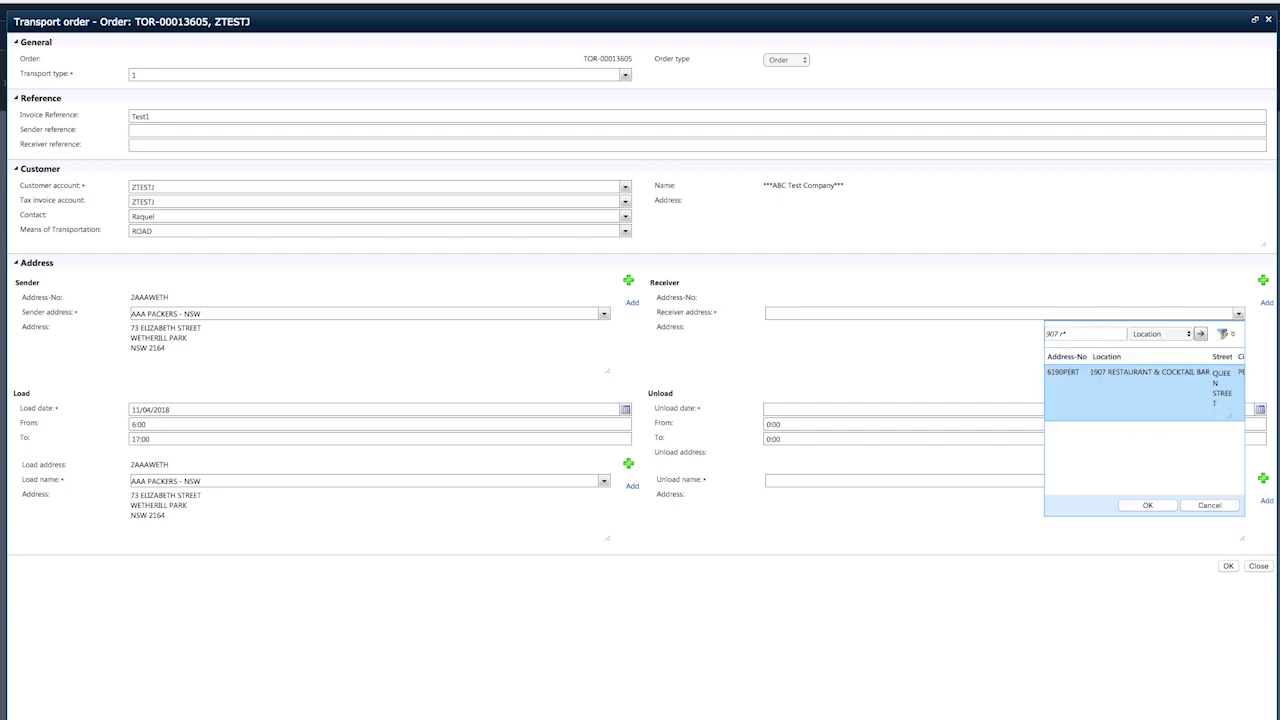
click(1130, 505)
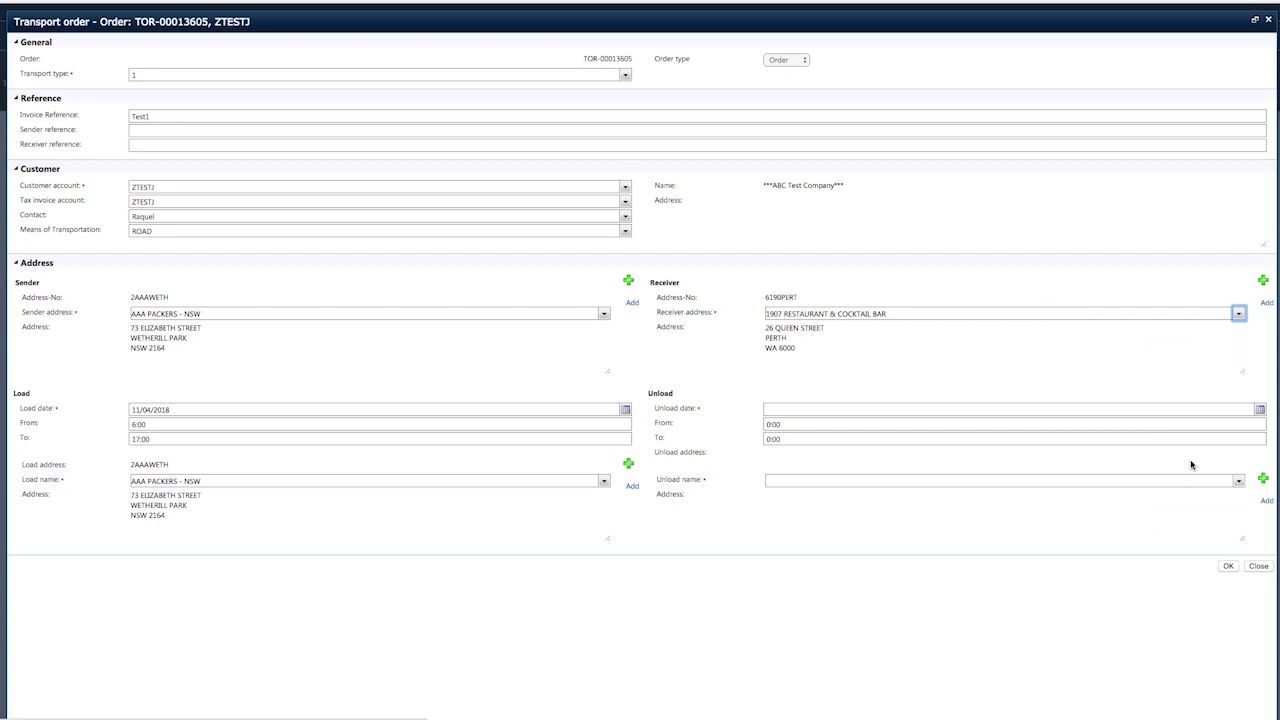
click(1260, 410)
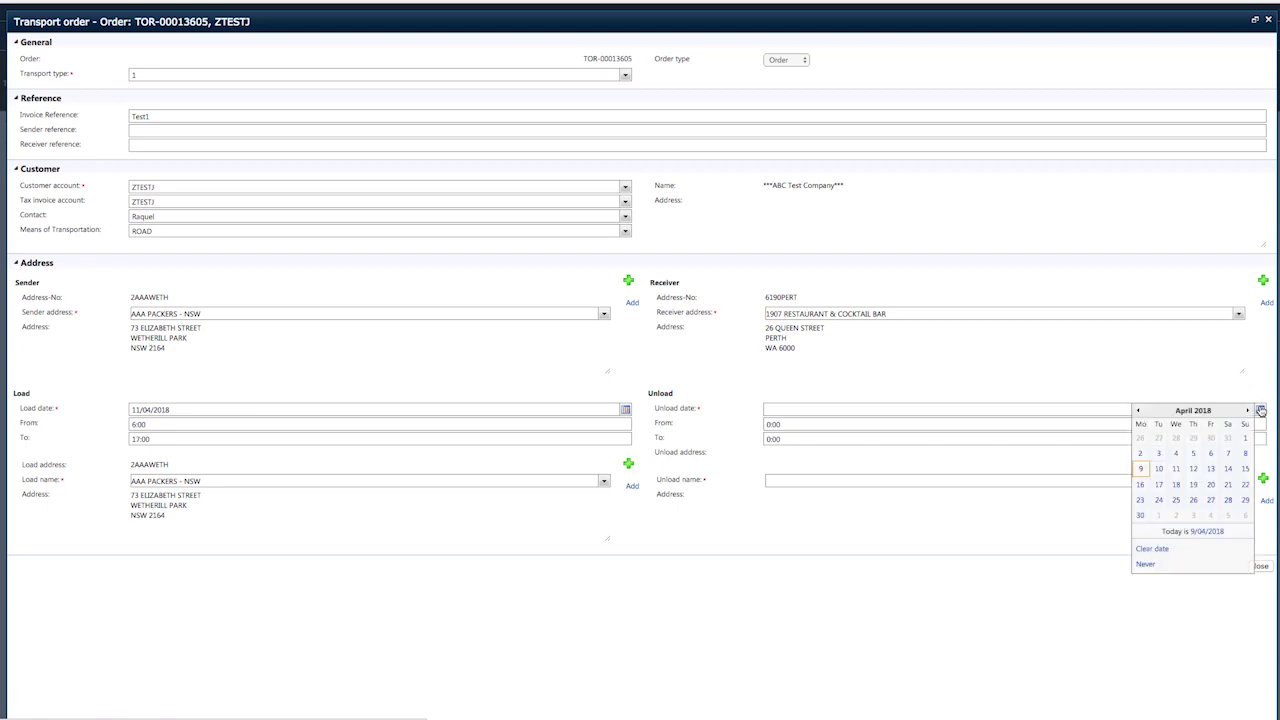
Set unload date 16/04/2018 with a 09:00 to 09:00 unload window.
click(1141, 485)
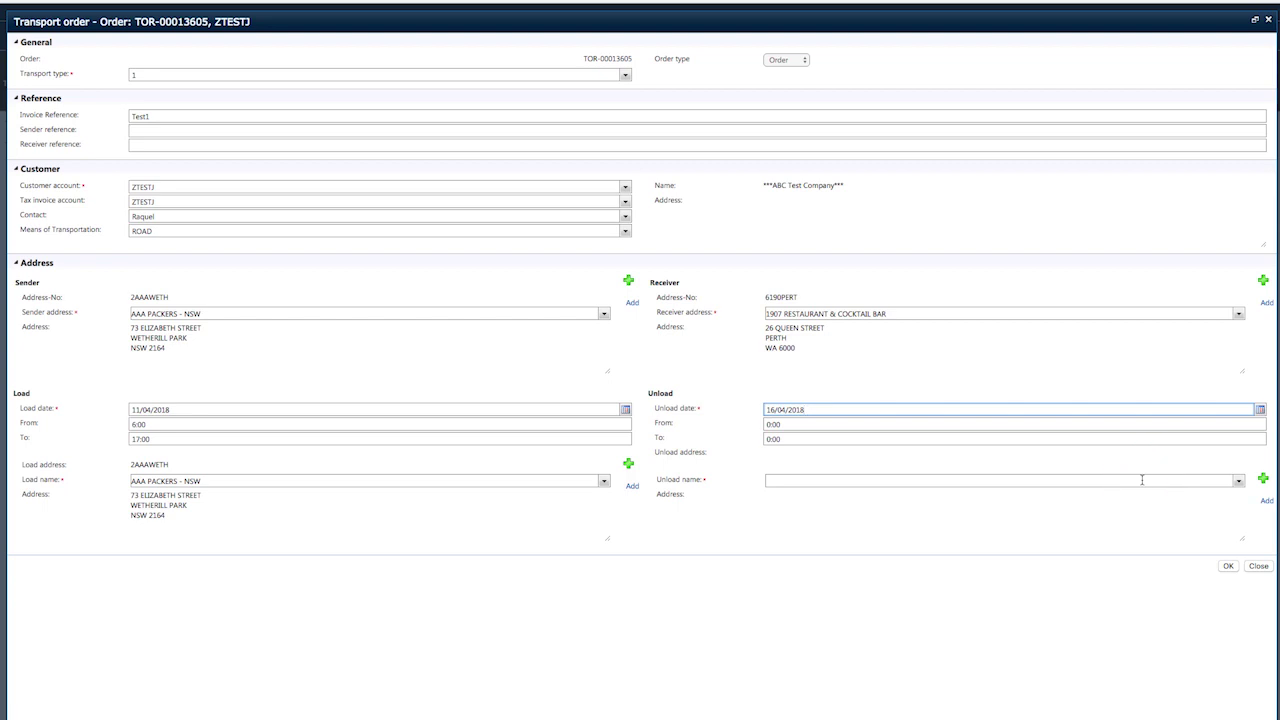
click(1063, 427)
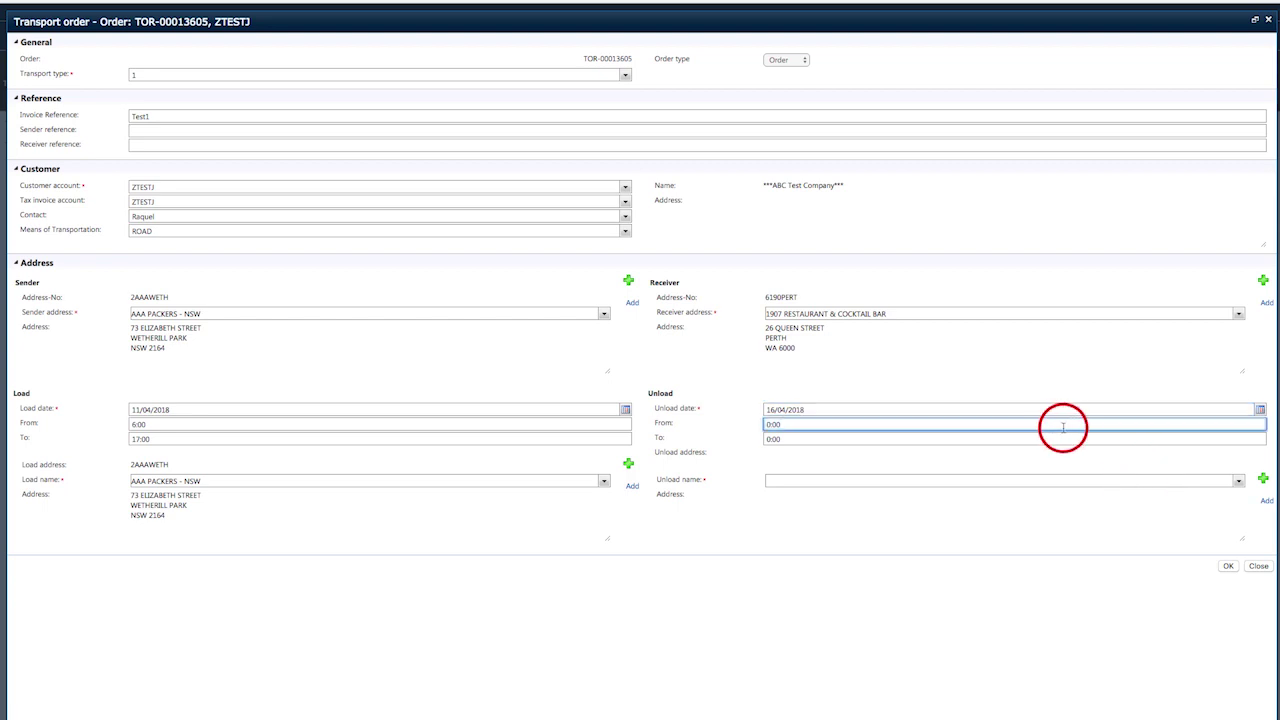
key(BackSpace)
key(BackSpace)
key(BackSpace)
key(BackSpace)
text(09:00)
key(Tab)
text(09)
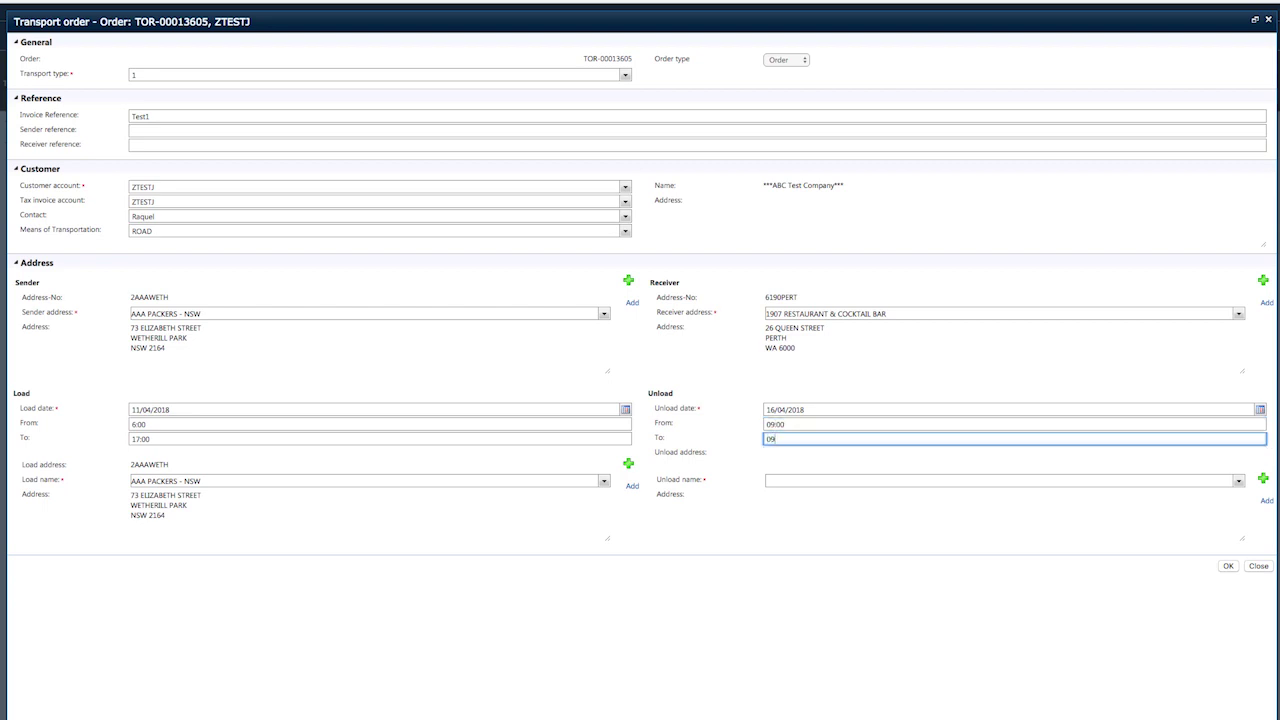
text(:00)
key(Tab)
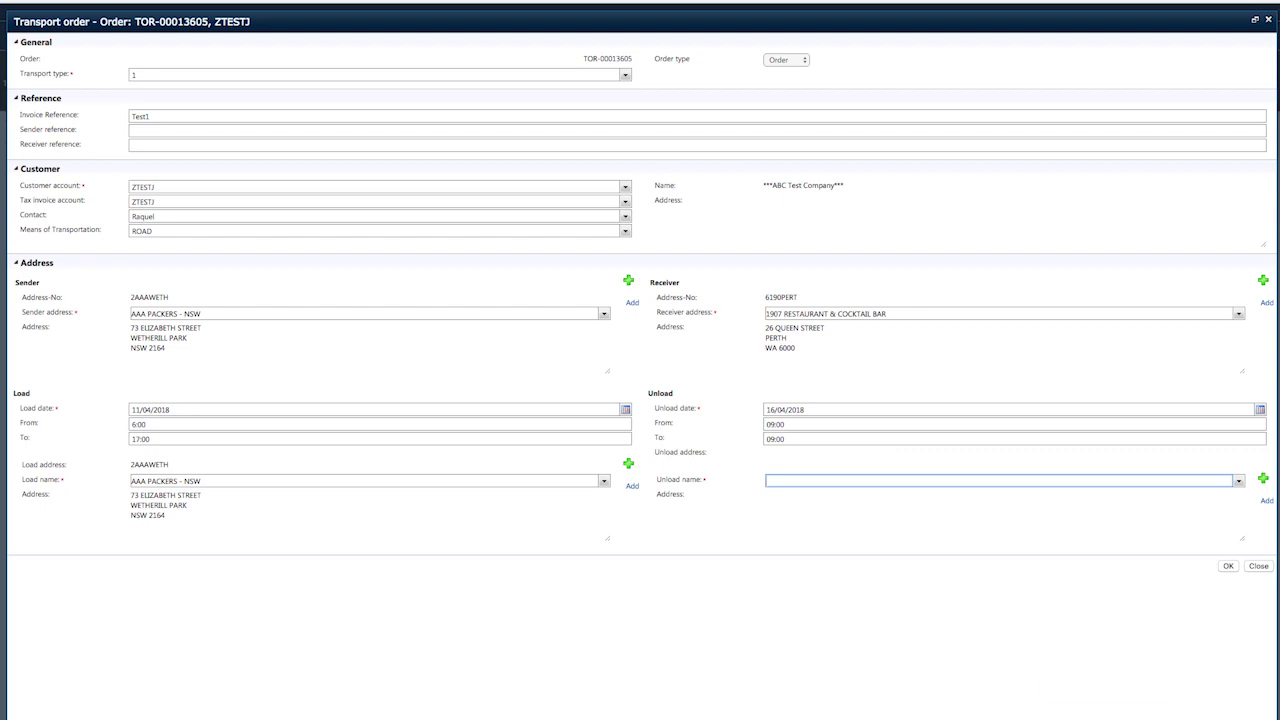
key(alt+Down)
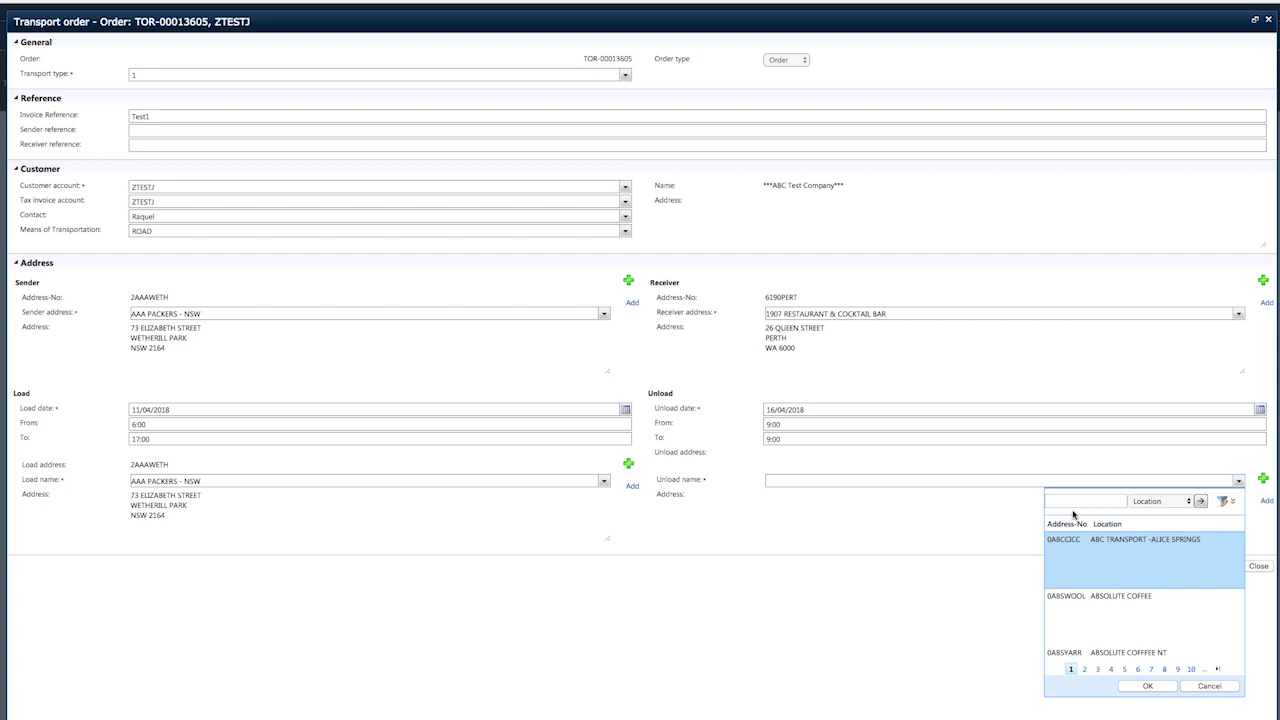
Pick PERTH AIRPORT DEPOT as unload location via a 'perth airpo' search, then save the order.
click(1068, 503)
text(perth)
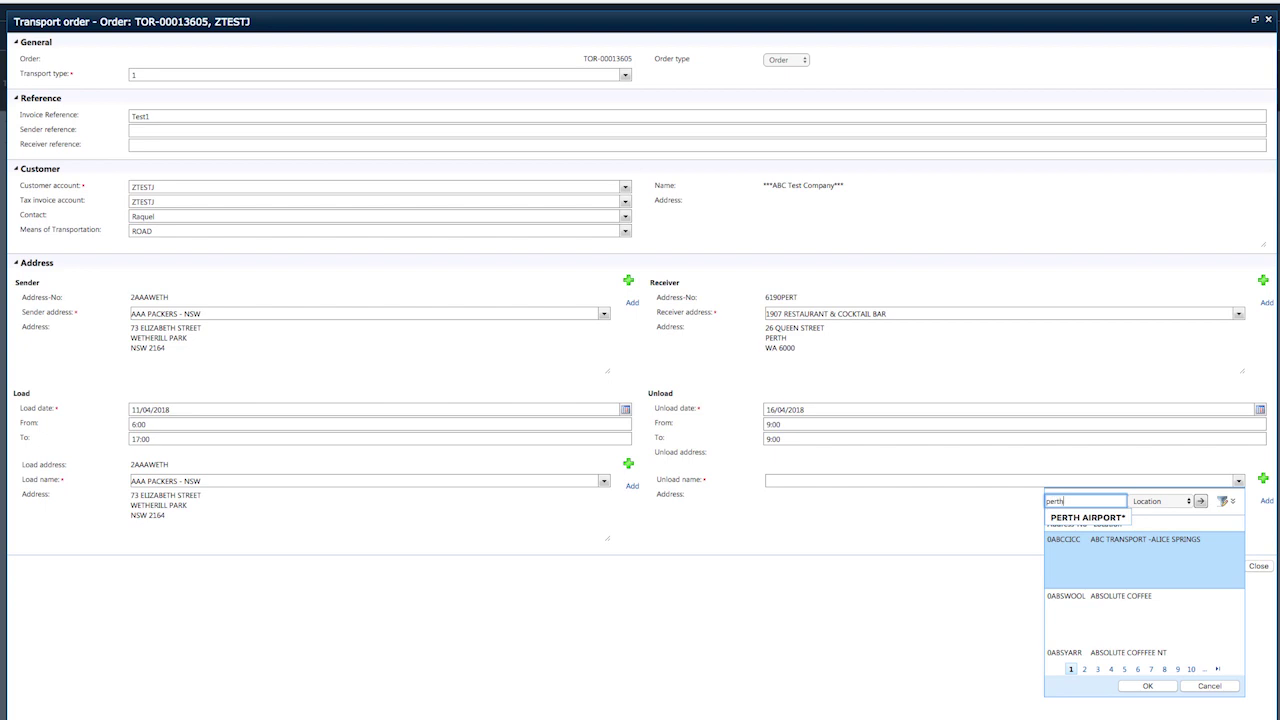
text( airpo)
key(Return)
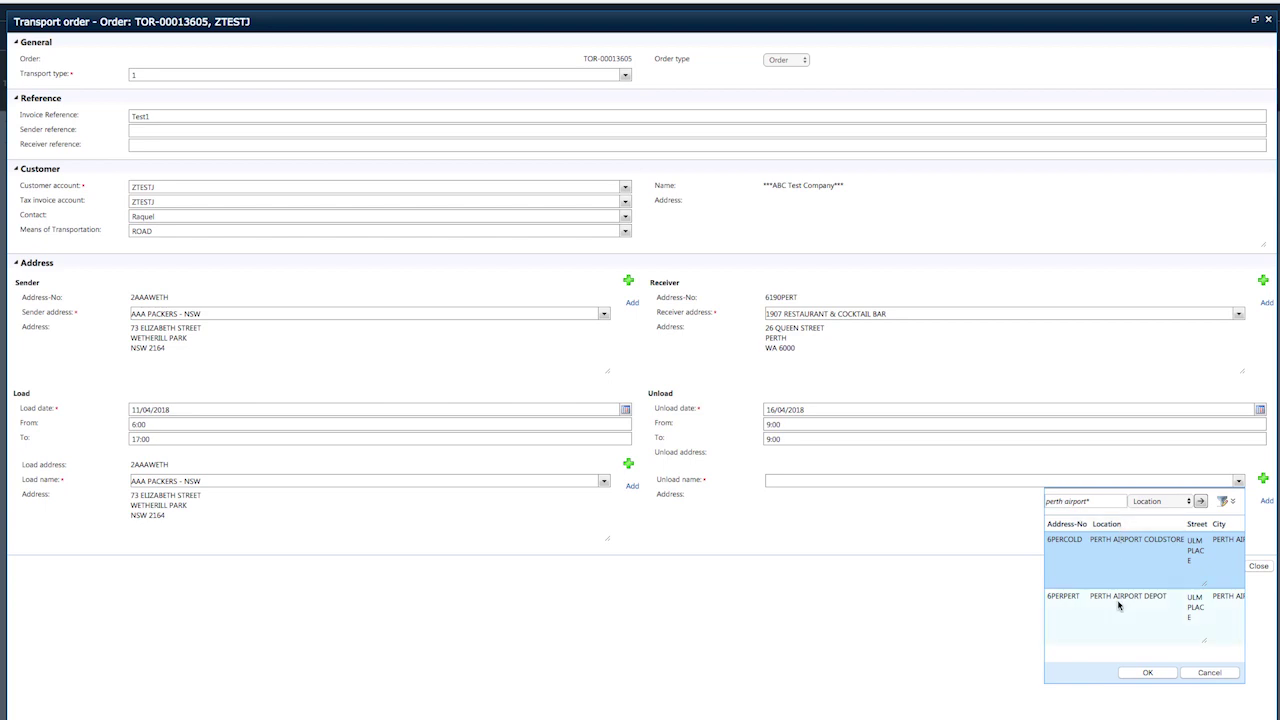
click(1117, 600)
click(1136, 674)
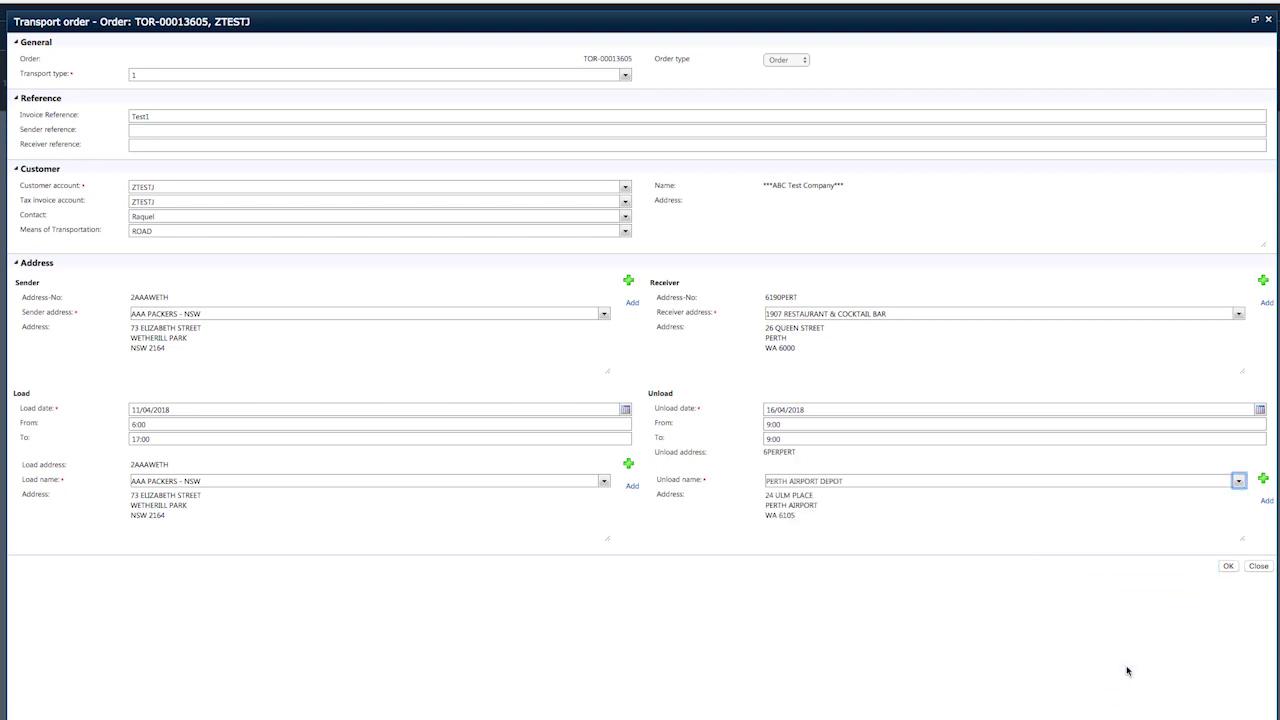
click(1228, 568)
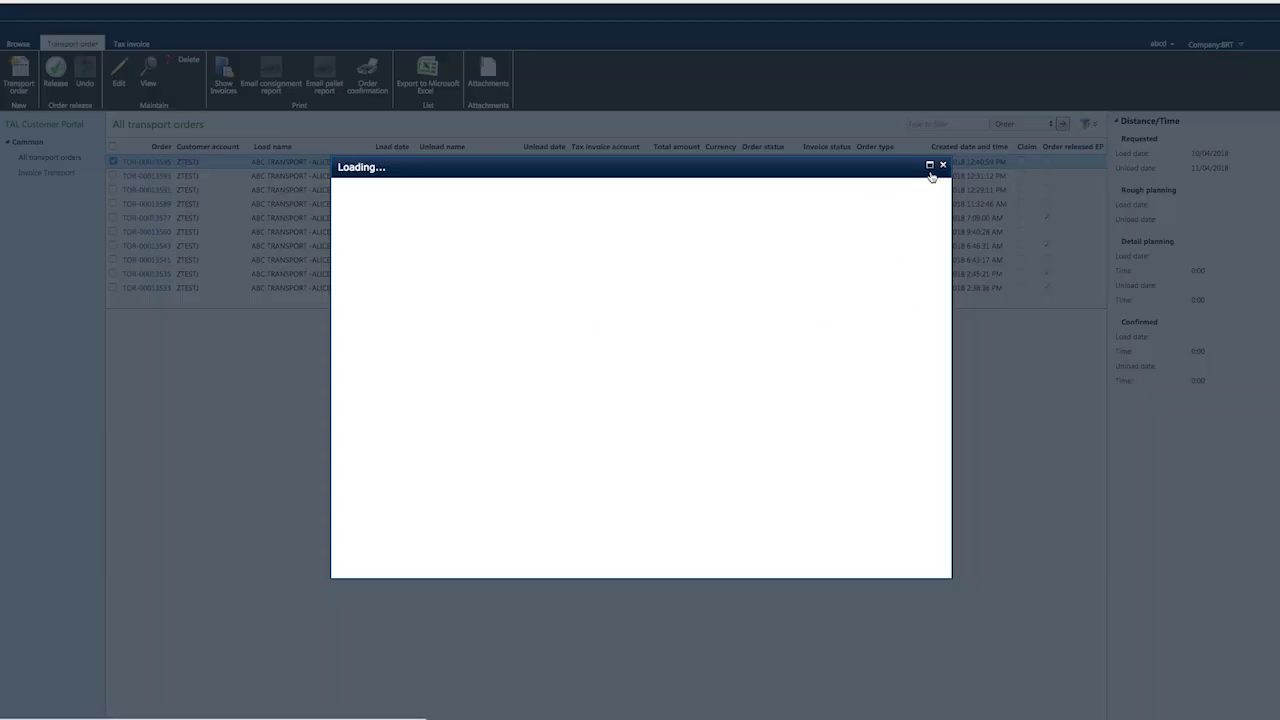
Maximize the Edit - Order window and scroll down to the empty Lines grid.
click(928, 166)
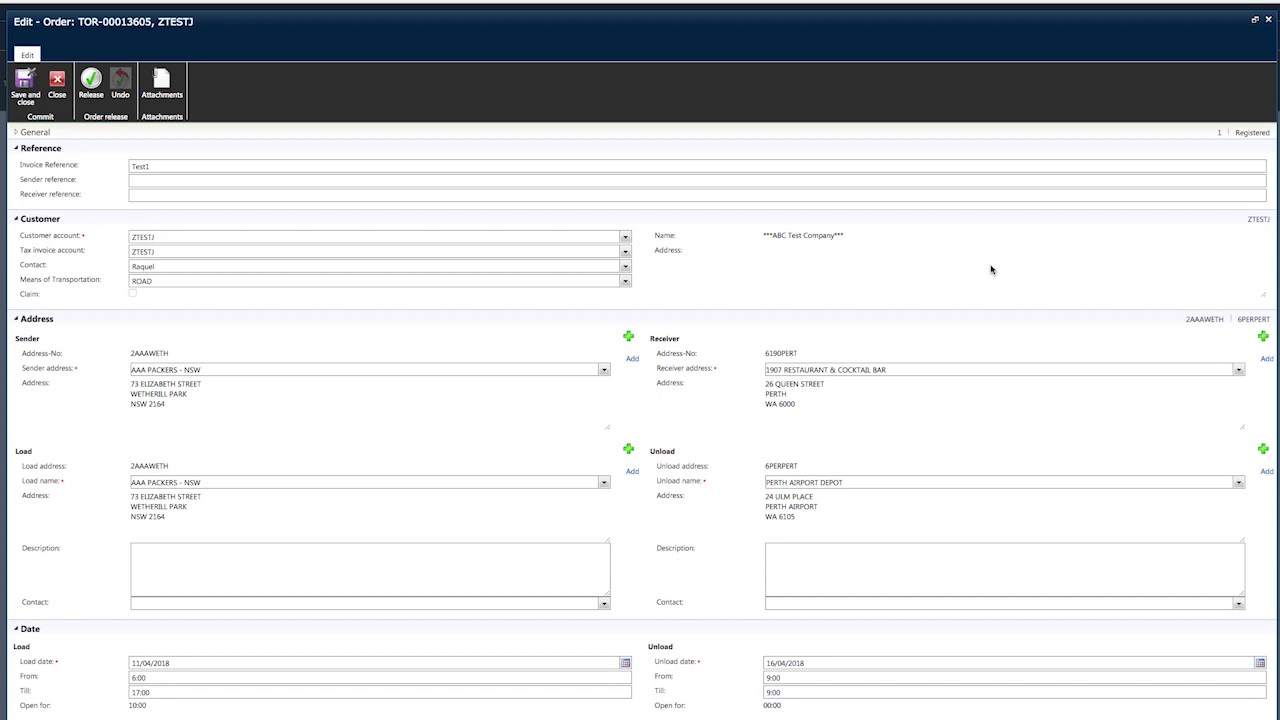
scroll(991, 269, down, 4)
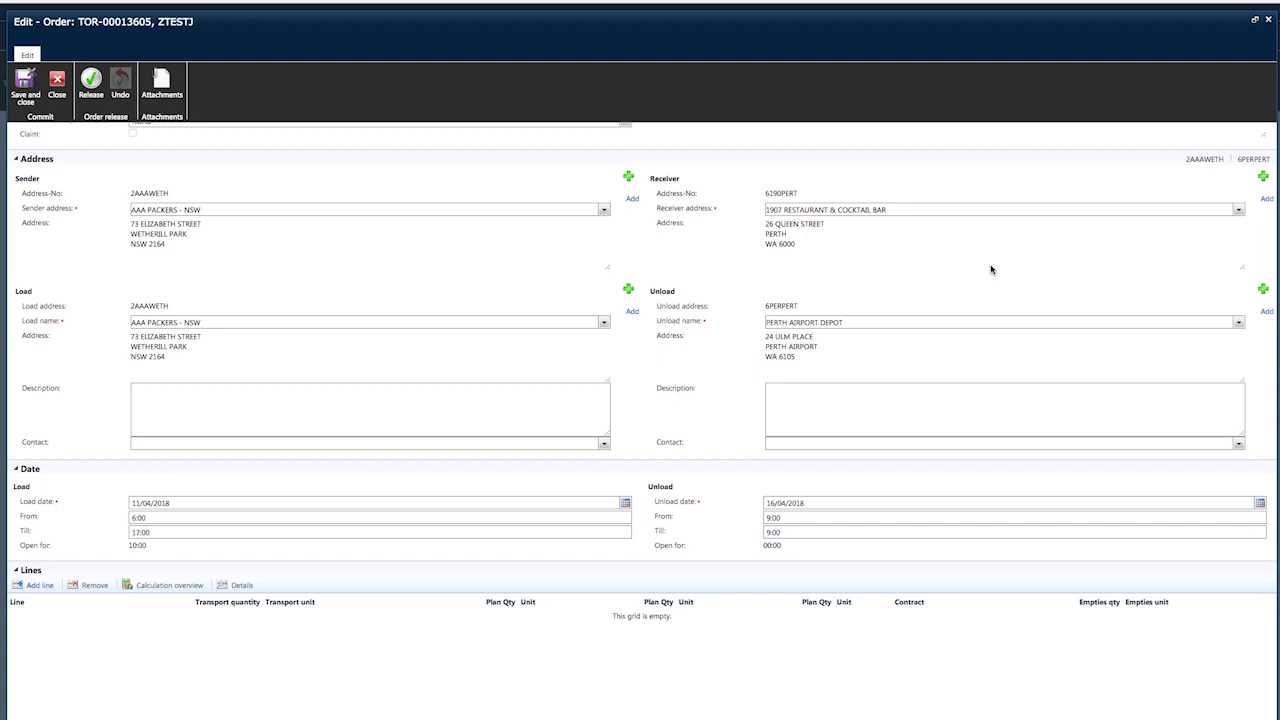
click(41, 586)
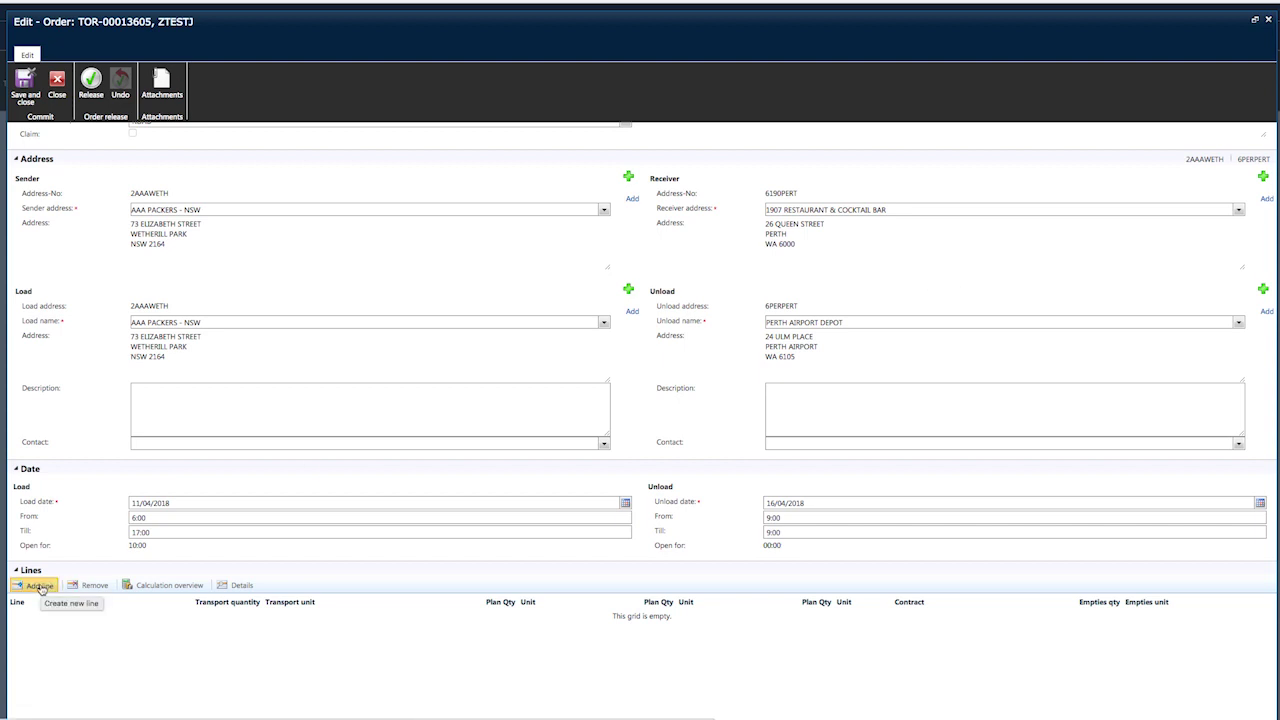
Add line 10 to the Lines grid and set its transport quantity to 6.
click(41, 587)
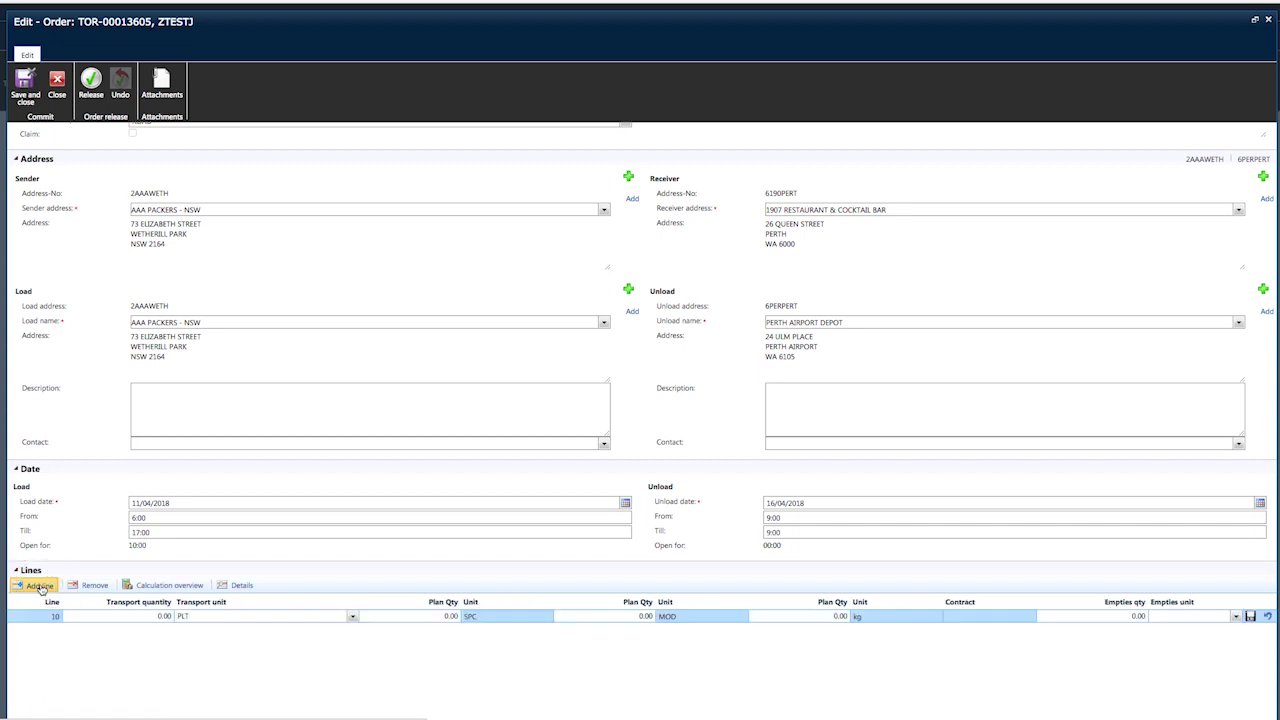
scroll(163, 628, up, 1)
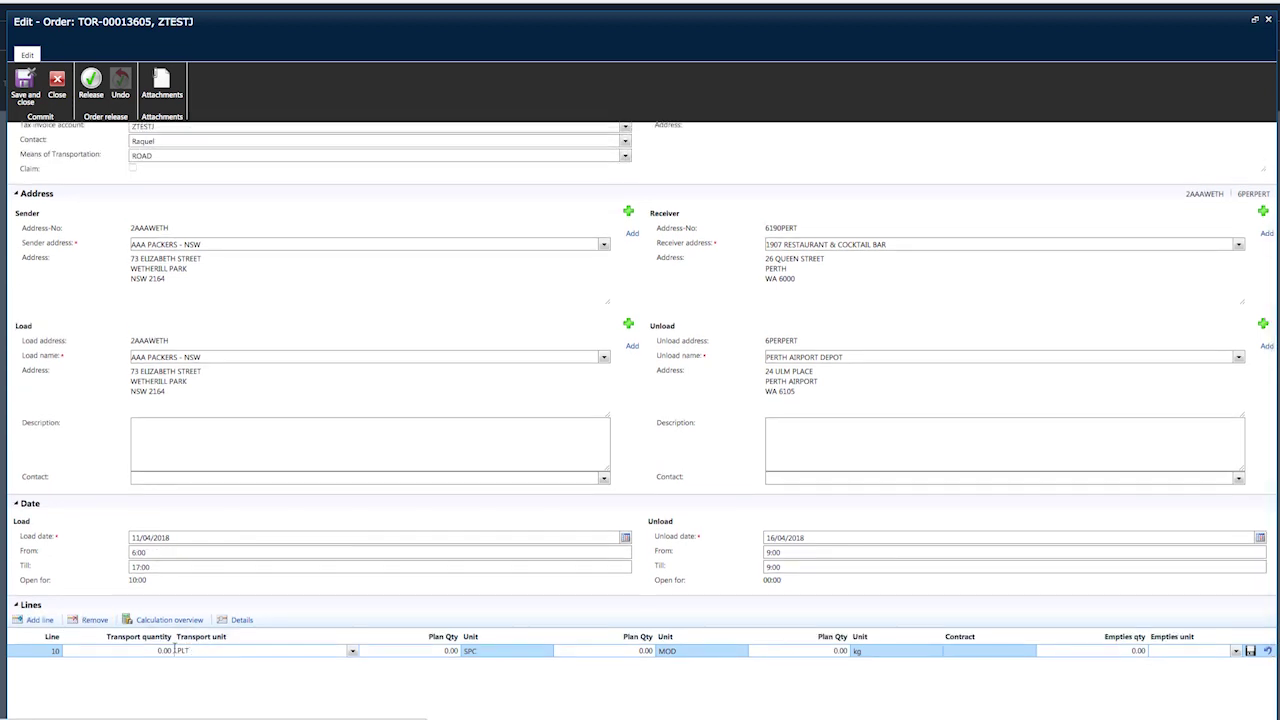
click(160, 650)
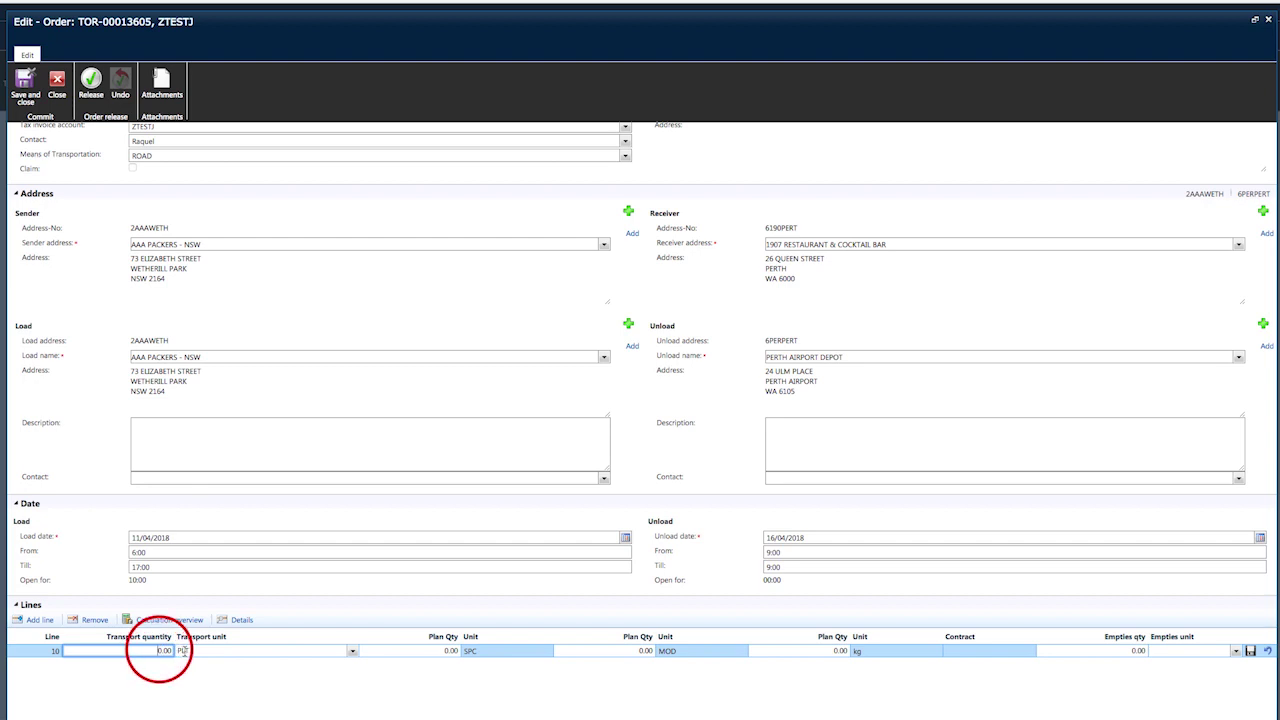
key(BackSpace)
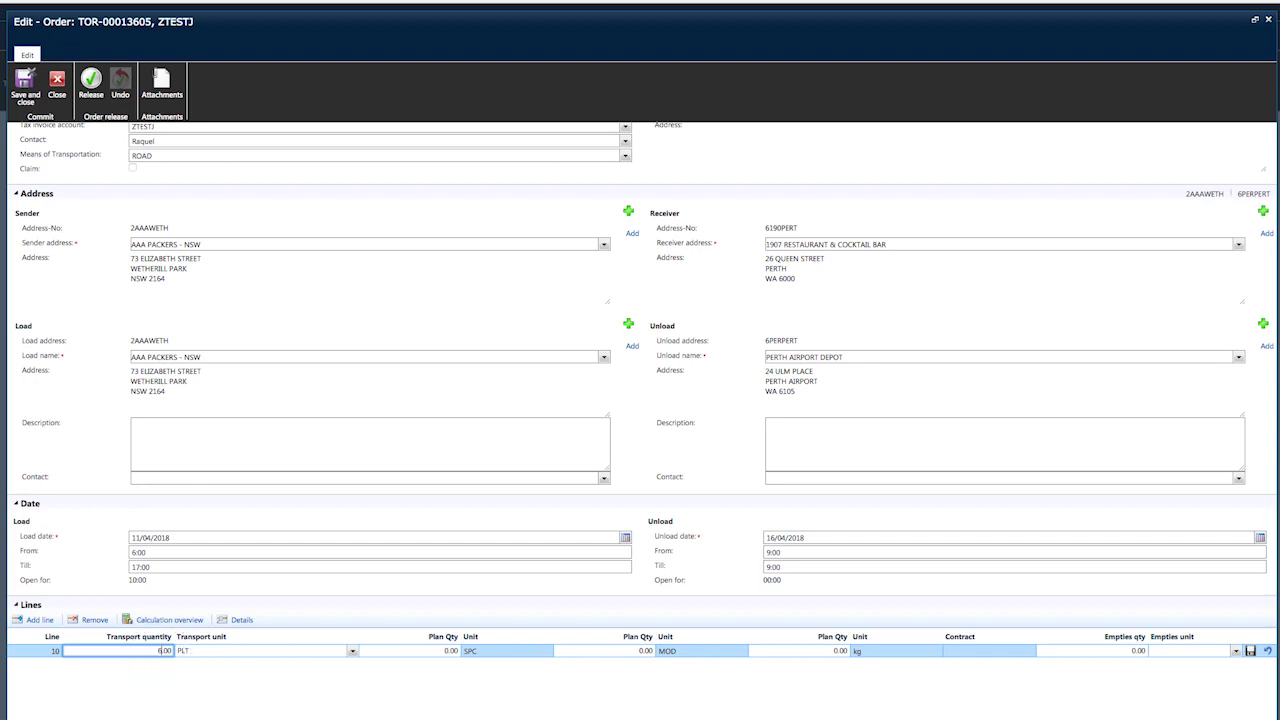
text(6)
key(Tab)
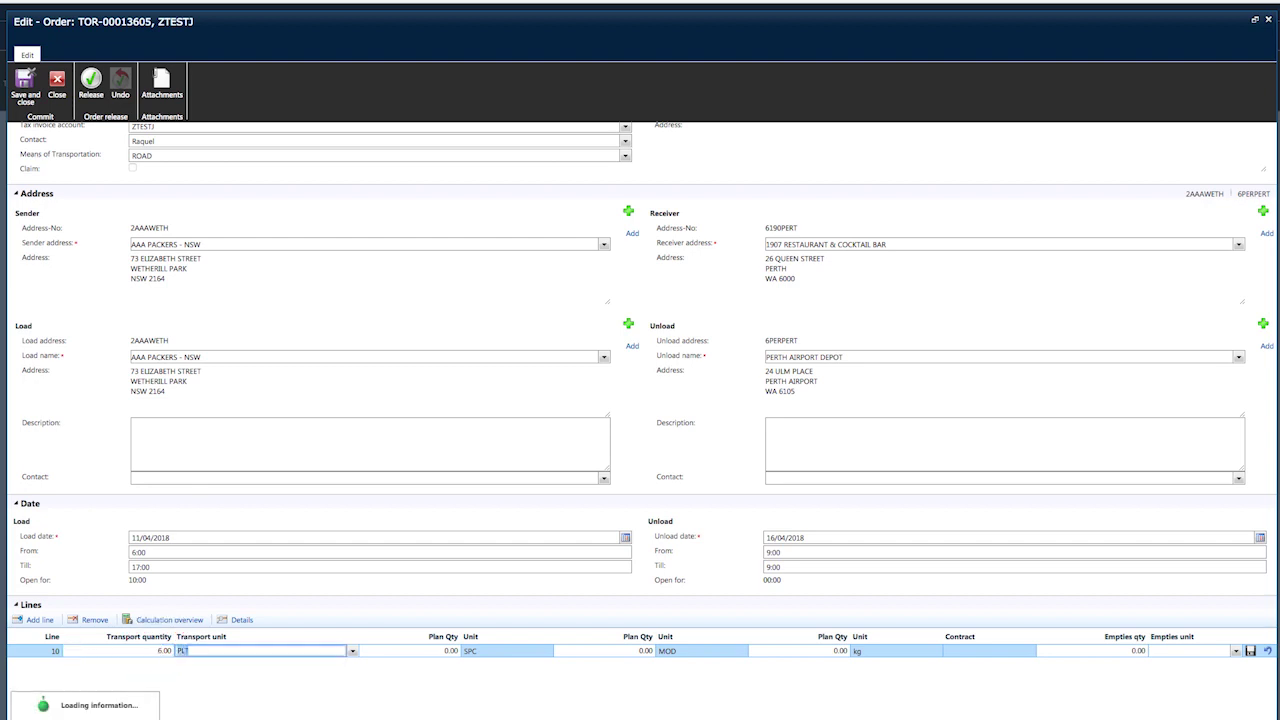
Set line 10's transport unit to PLT (PALLET).
click(353, 651)
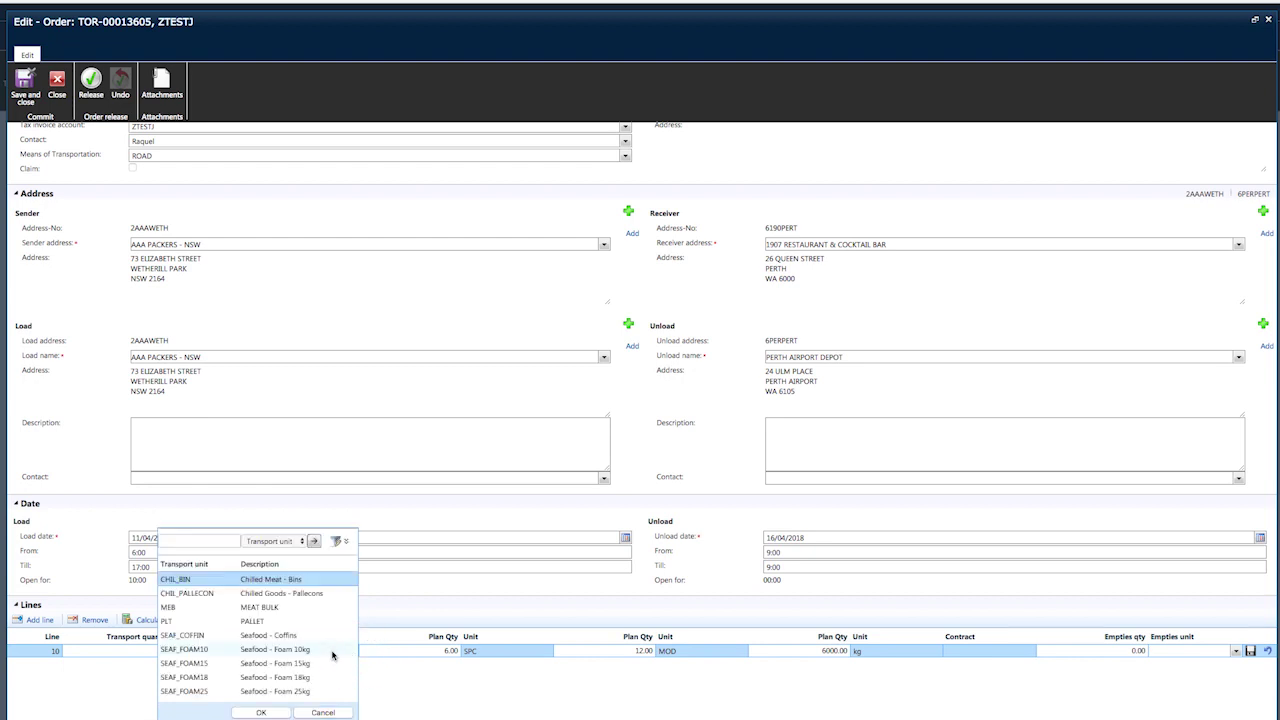
click(256, 622)
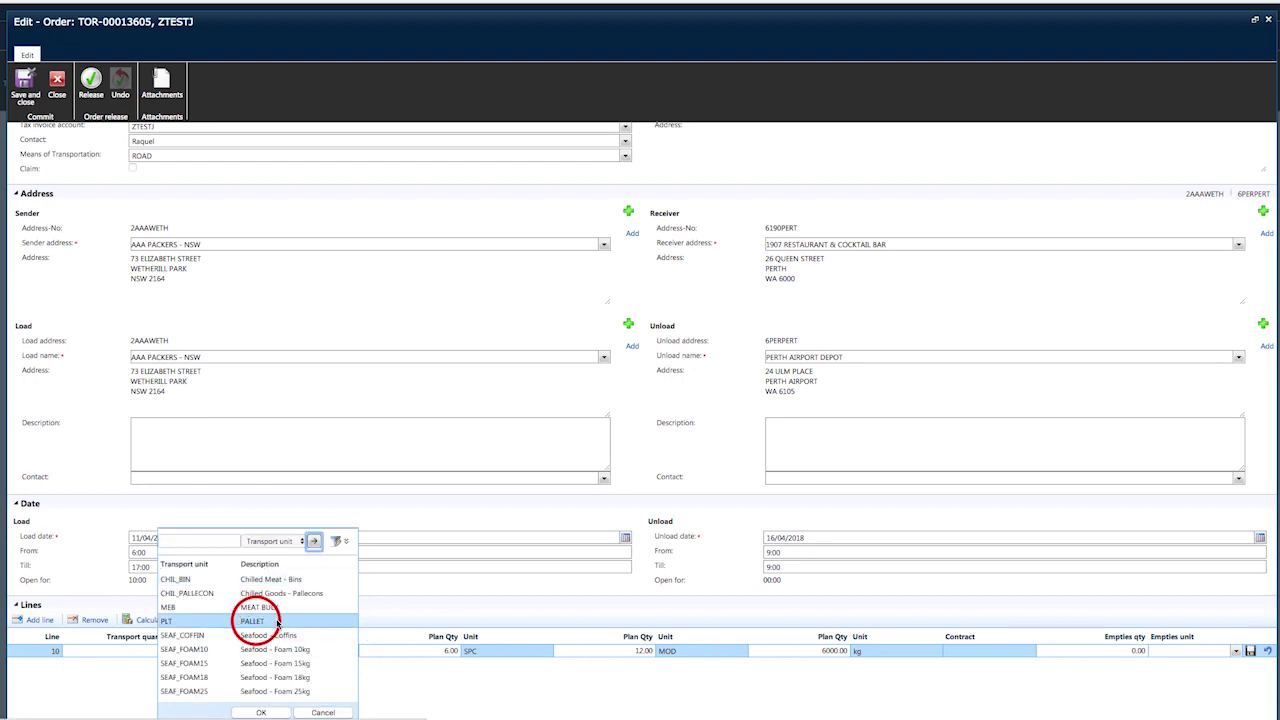
click(261, 712)
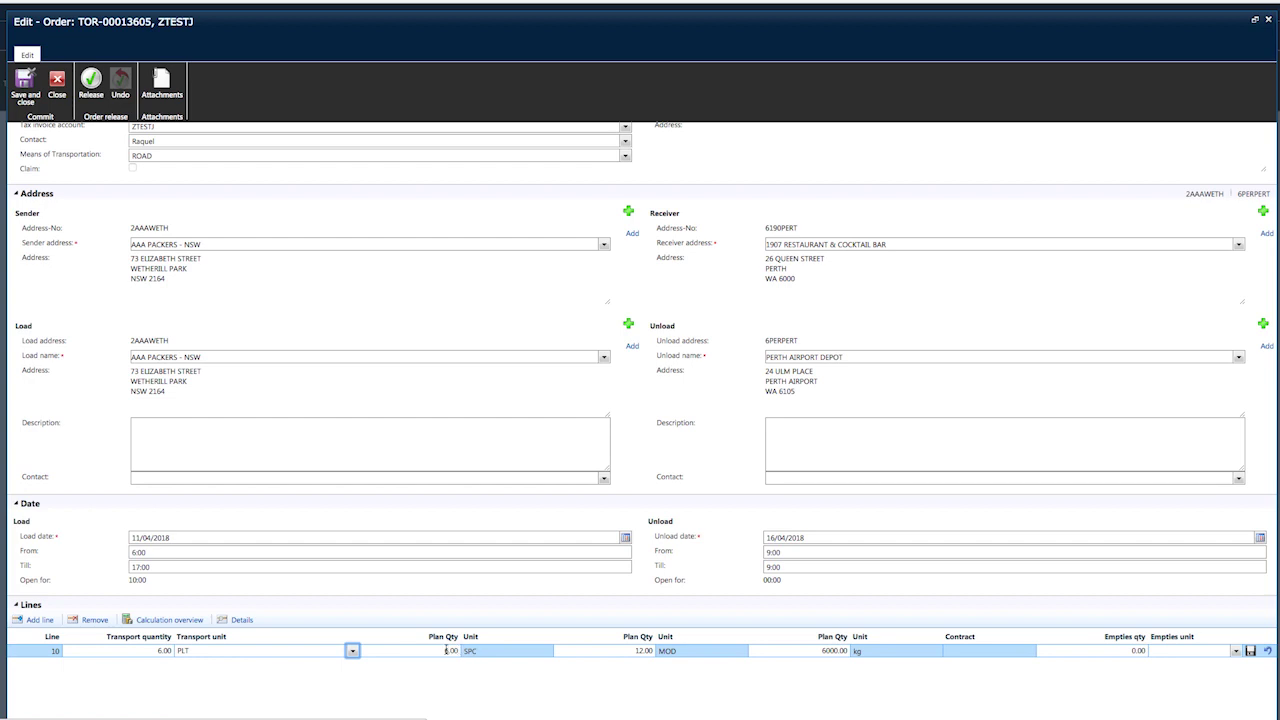
Change line 10's SPC plan quantity to 3.
click(446, 650)
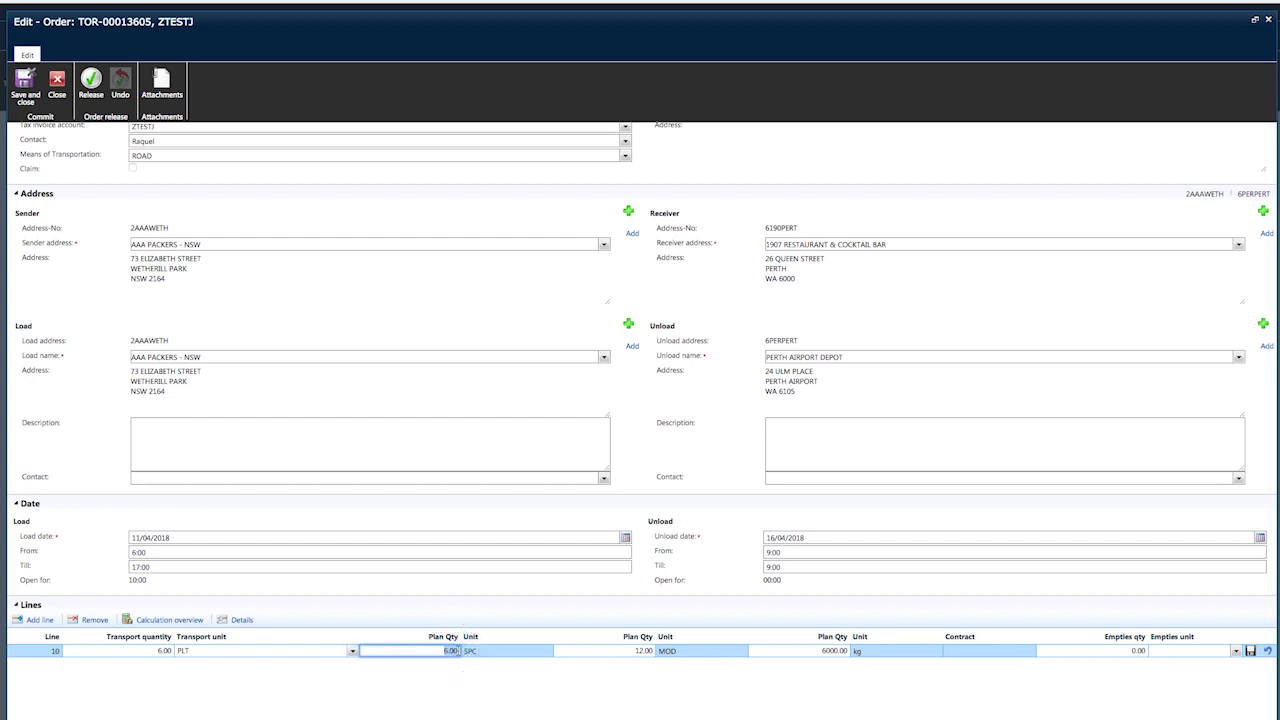
text(3)
key(Tab)
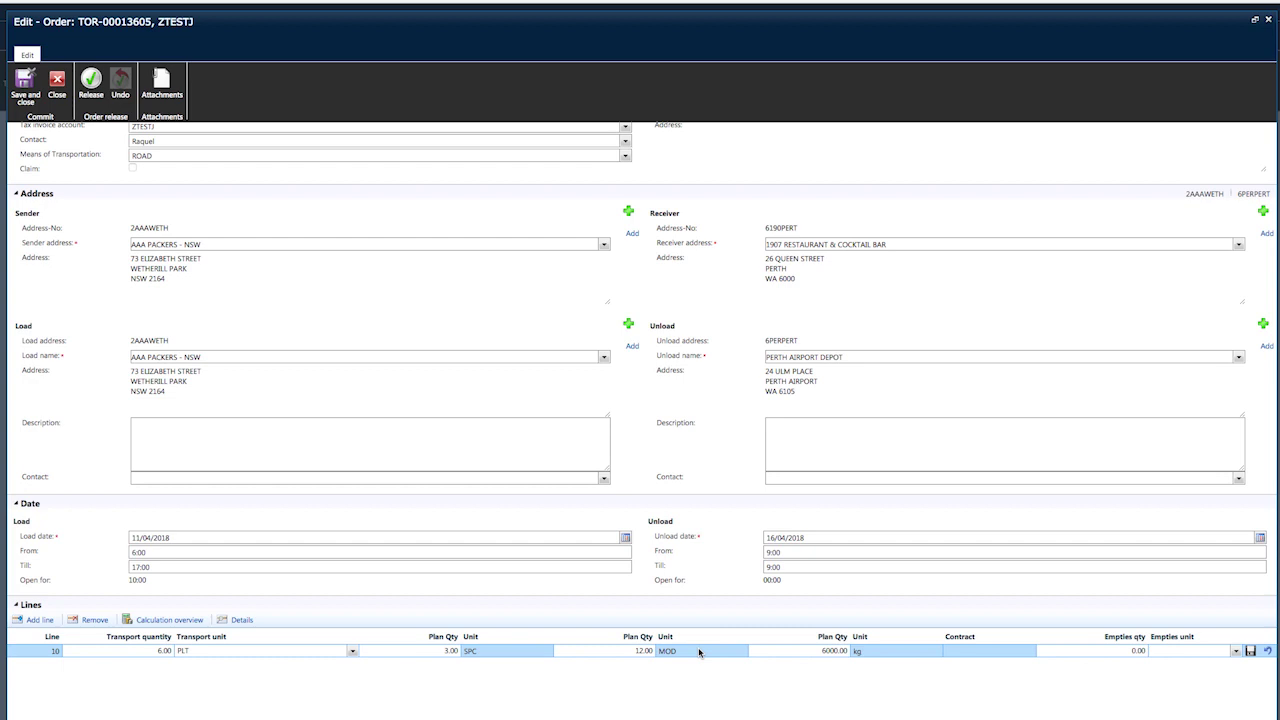
scroll(740, 652, down, 1)
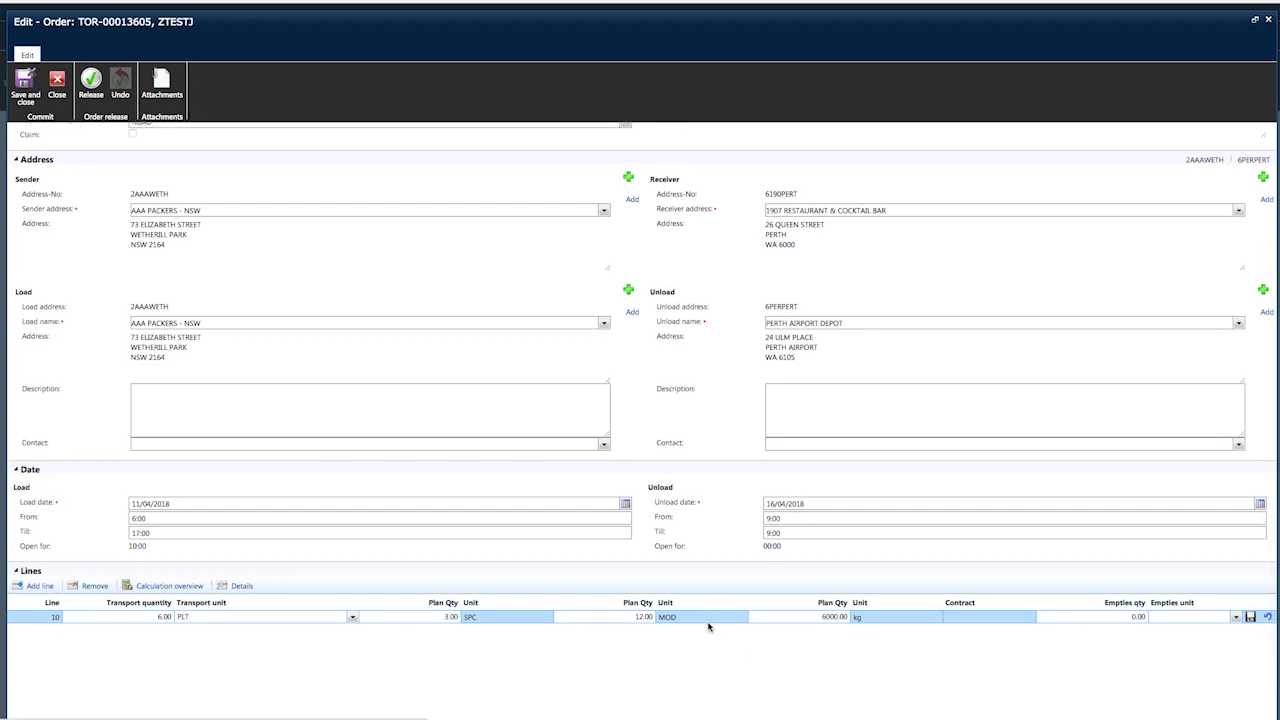
click(701, 622)
Change line 10's kg plan quantity from 6000 to 3000.
click(823, 617)
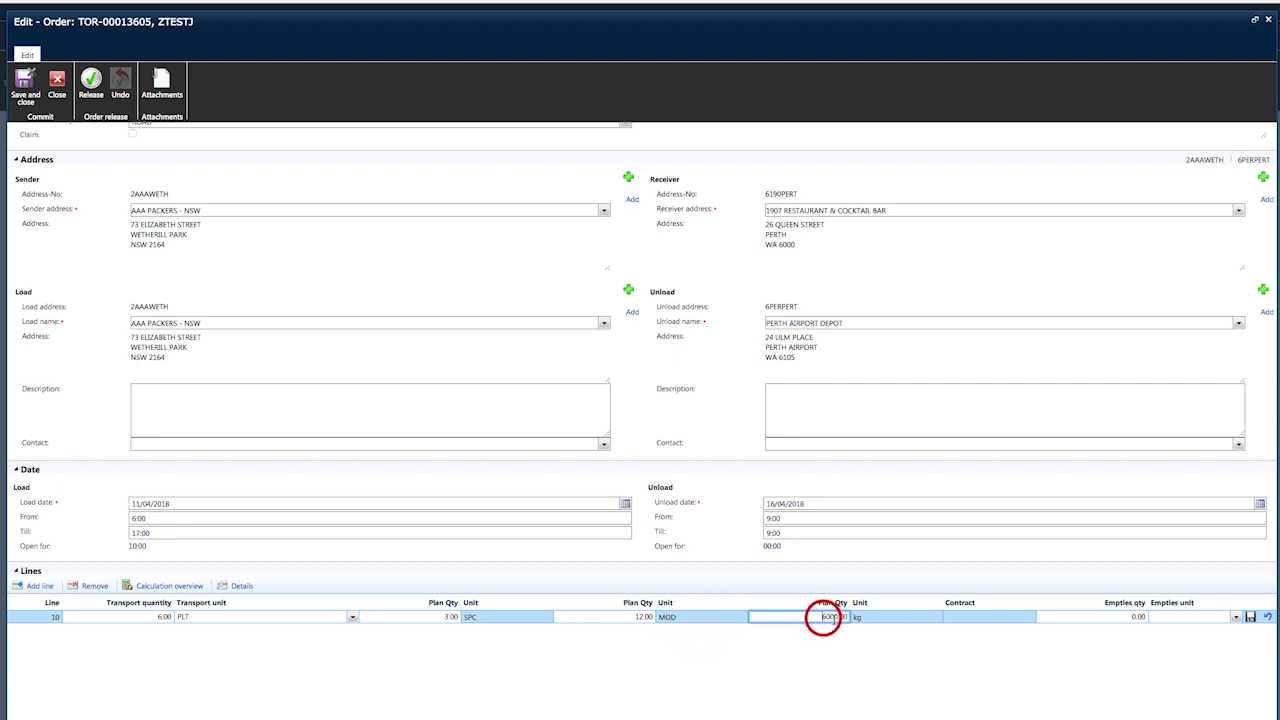
key(Delete)
click(1085, 617)
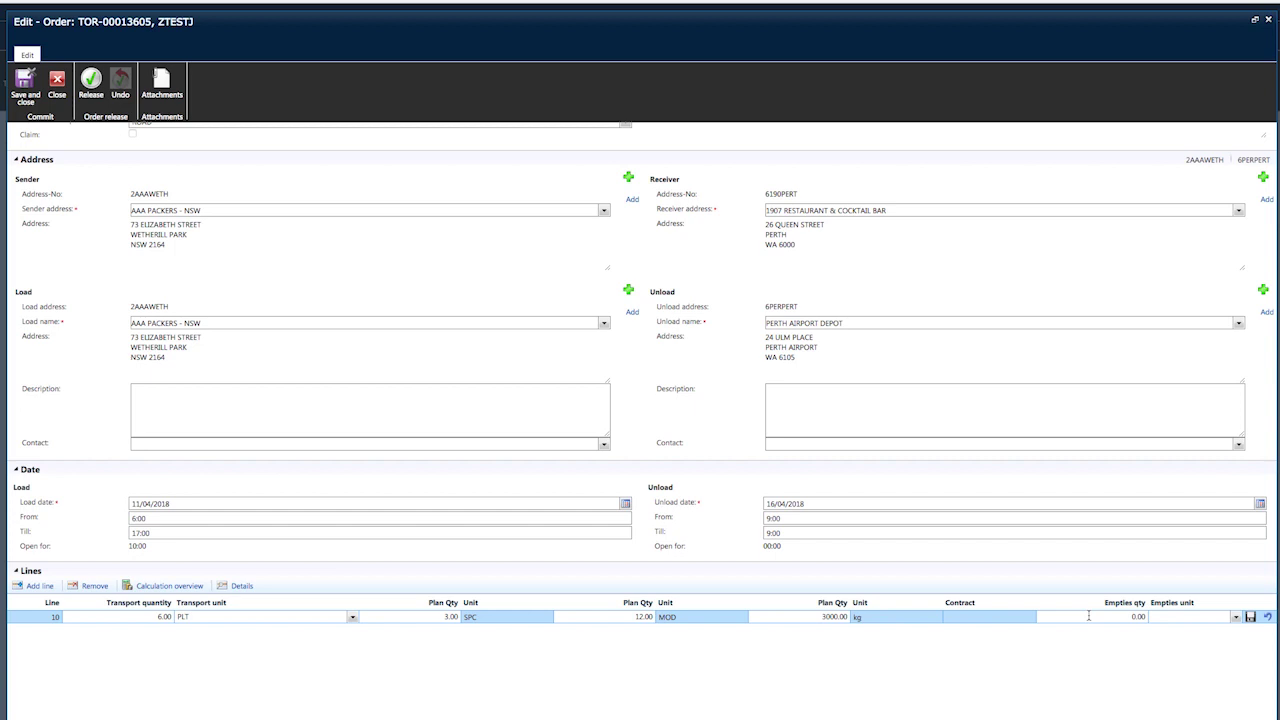
Set line 10's empties quantity to 6.
click(1089, 616)
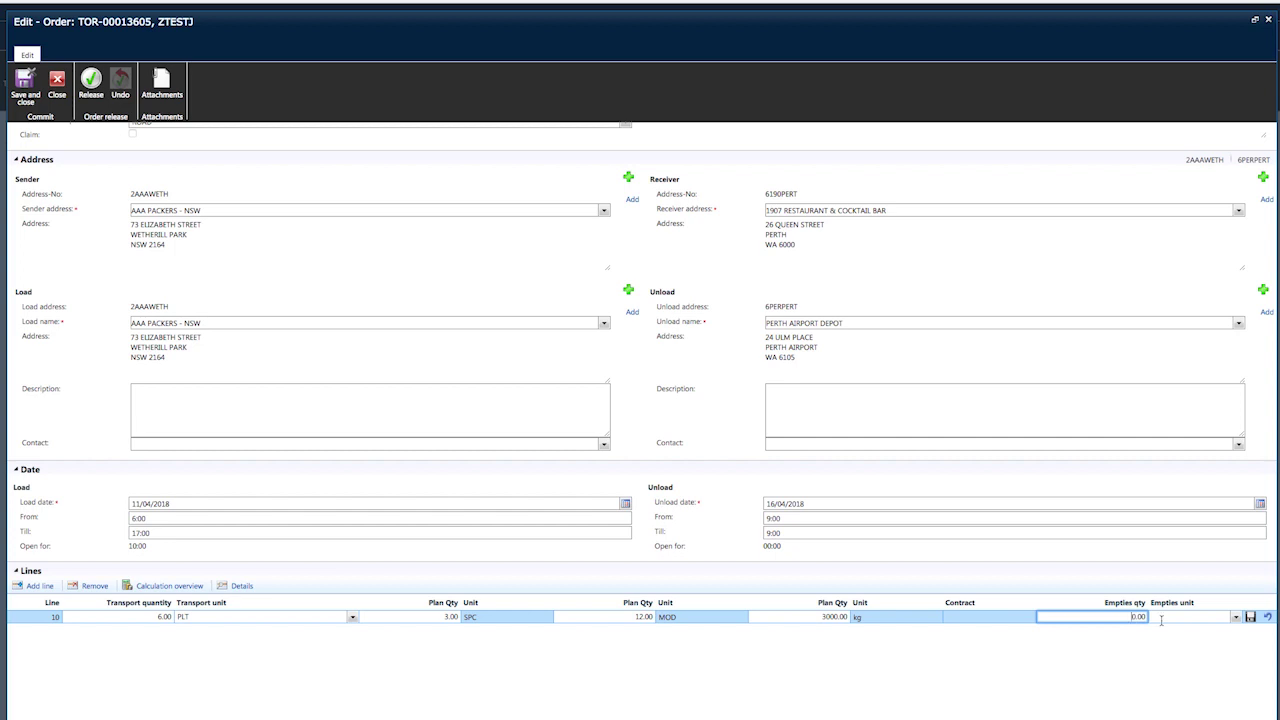
key(Delete)
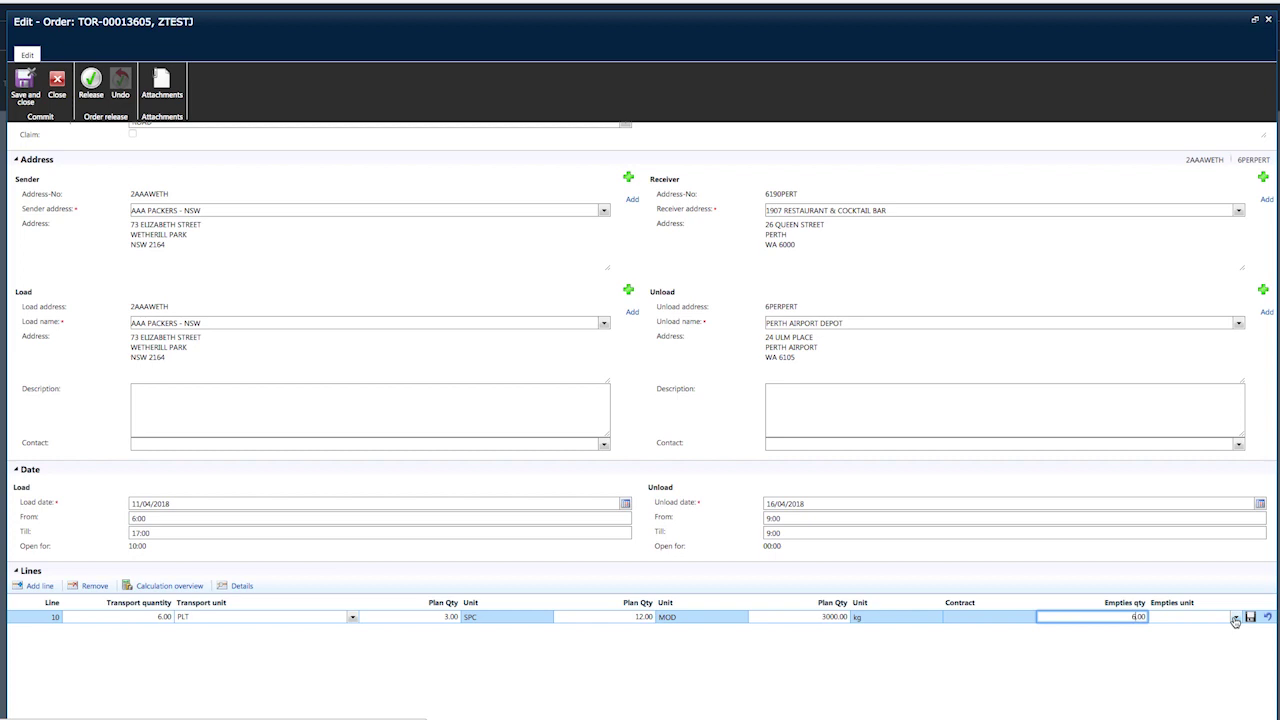
click(1235, 620)
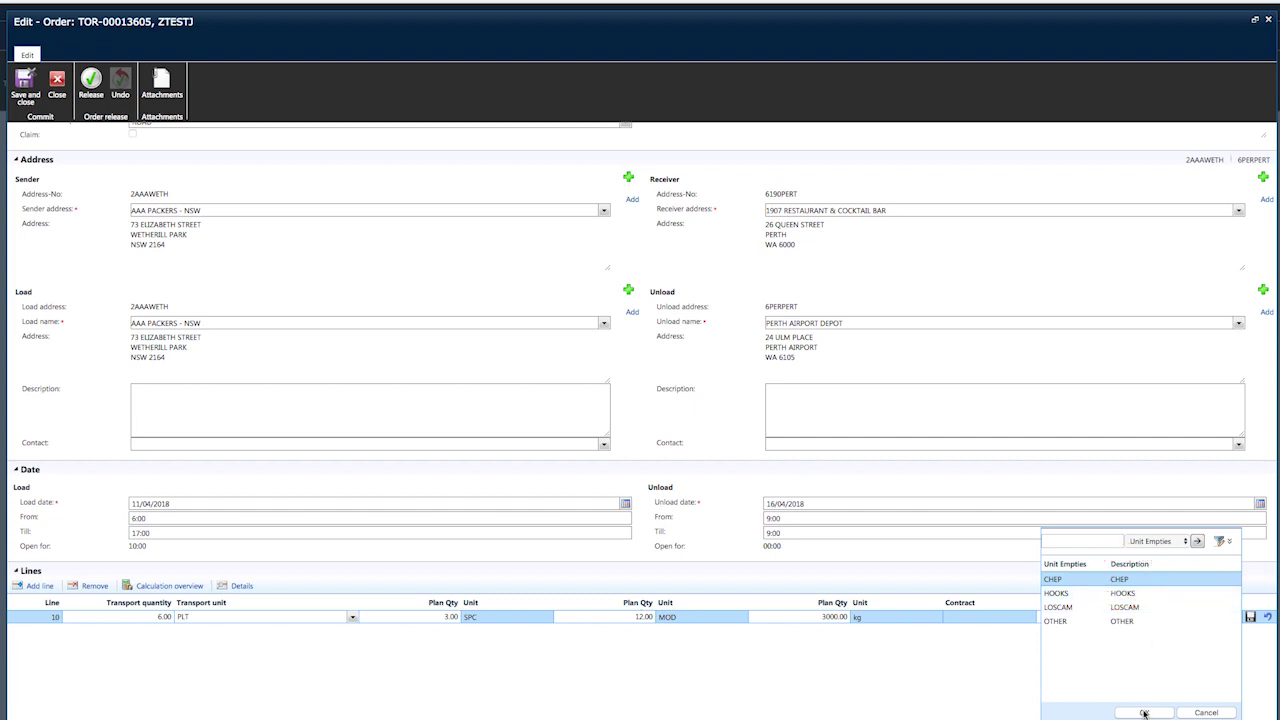
Choose CHEP as line 10's empties unit and save the line.
click(1144, 713)
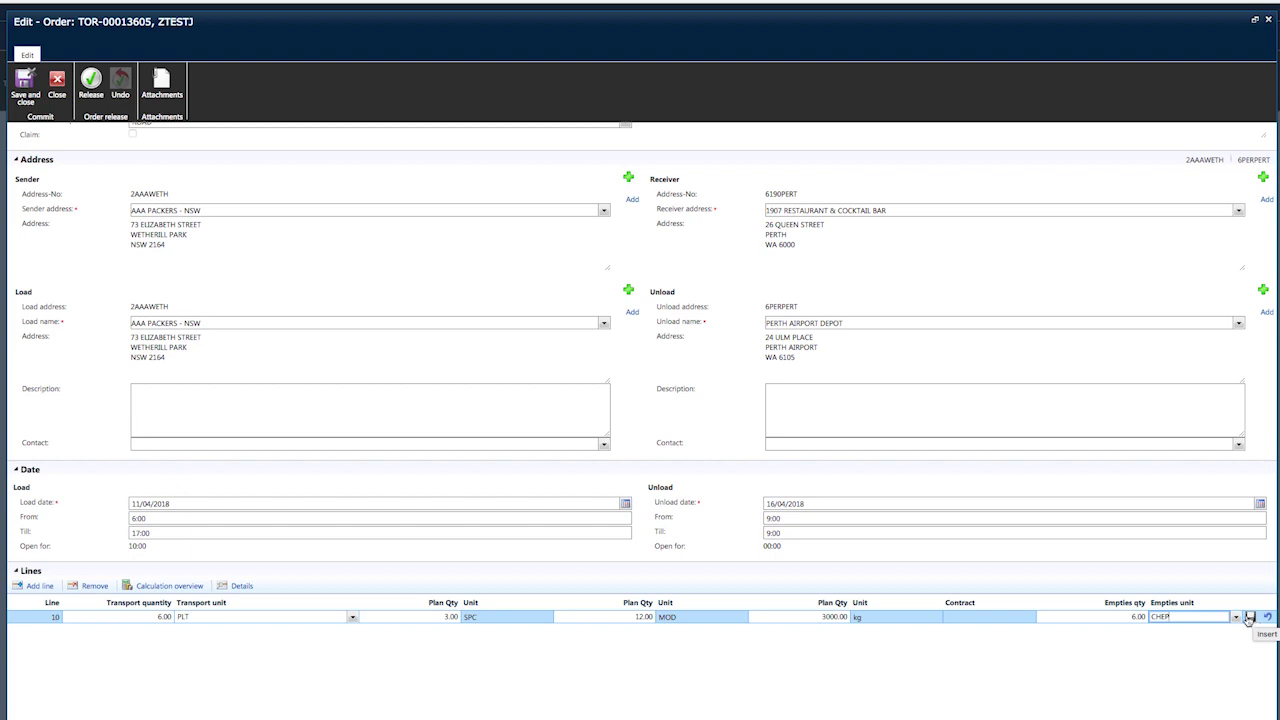
click(1249, 618)
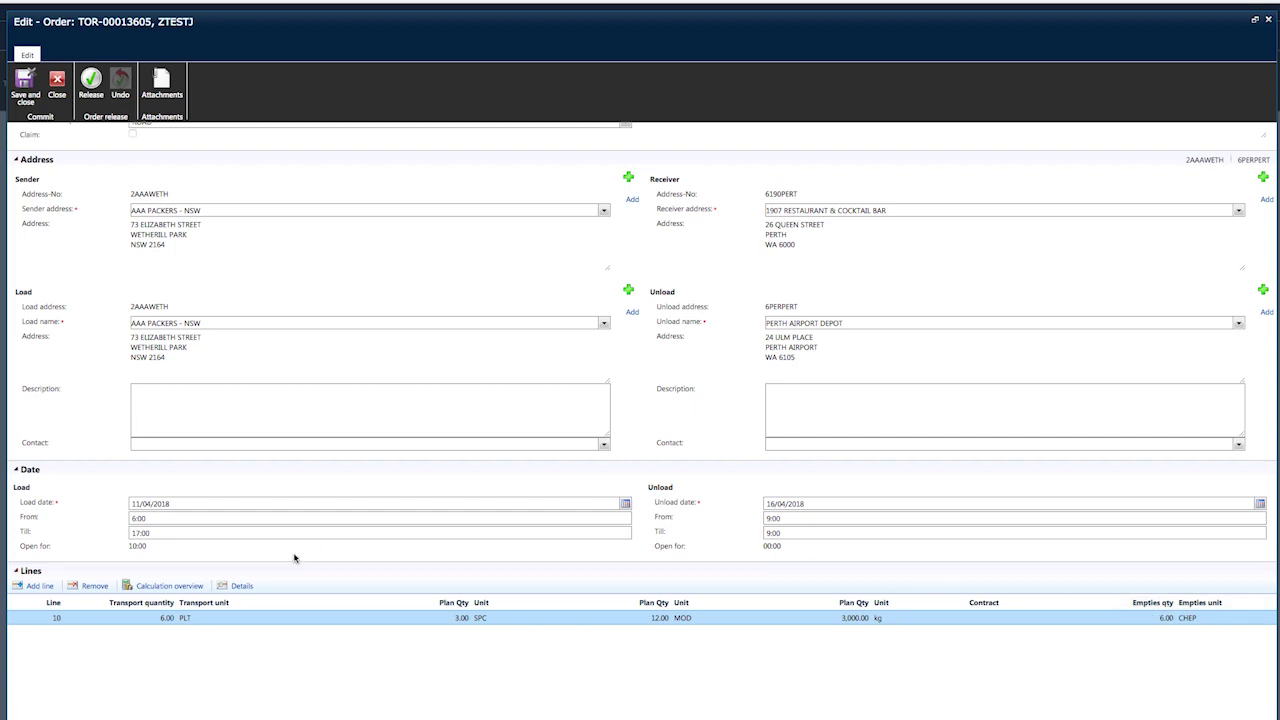
In line 10's details, add a purchase order reference under the PALLET description and confirm.
click(230, 588)
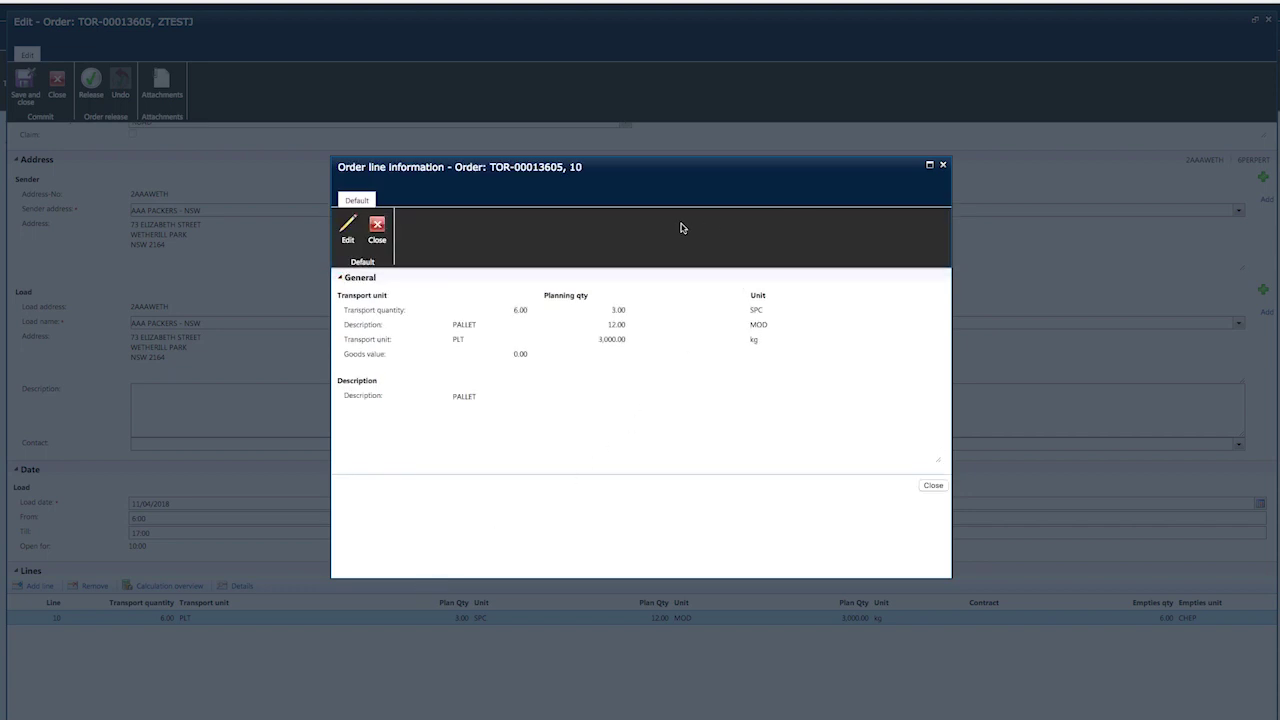
click(352, 228)
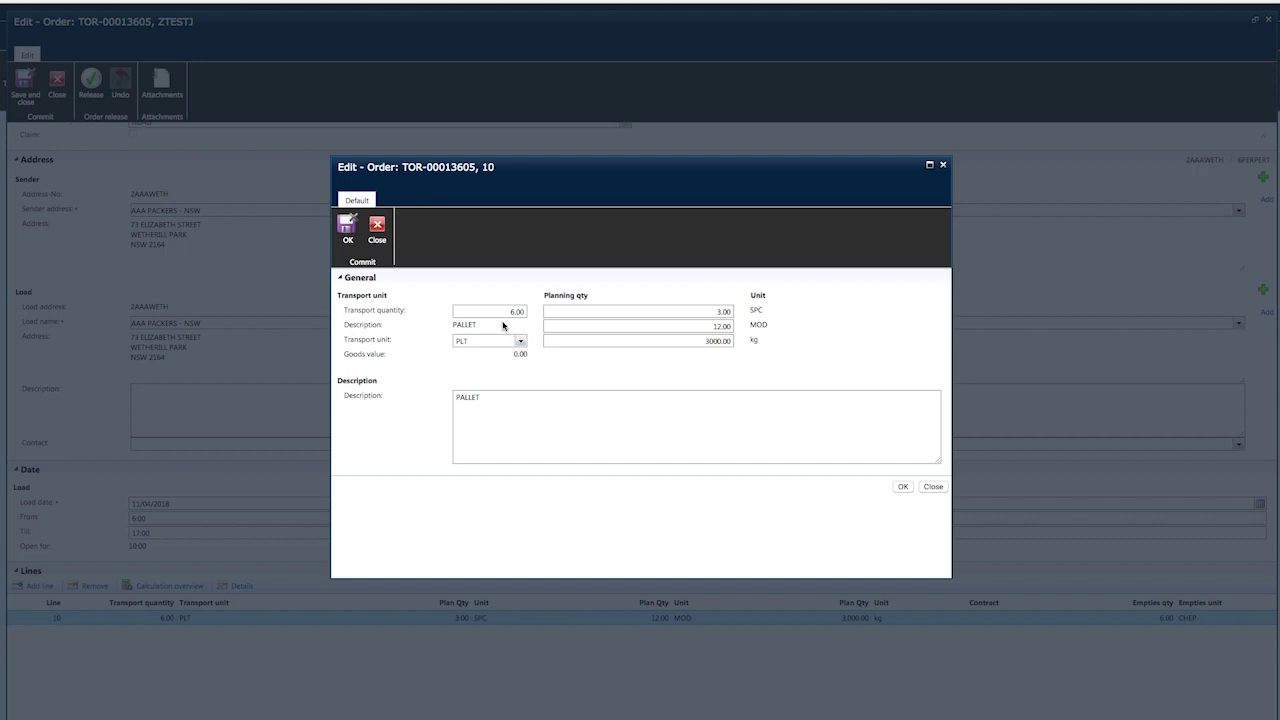
click(487, 402)
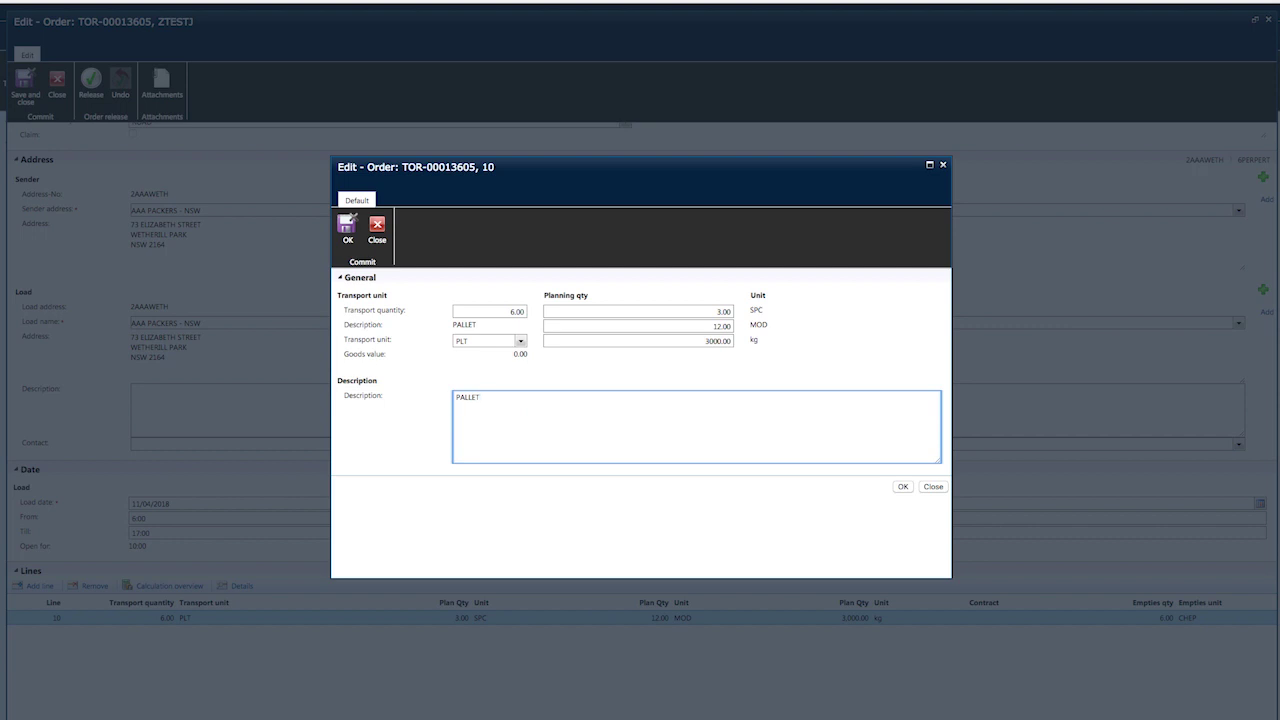
text(purchase123899)
click(902, 488)
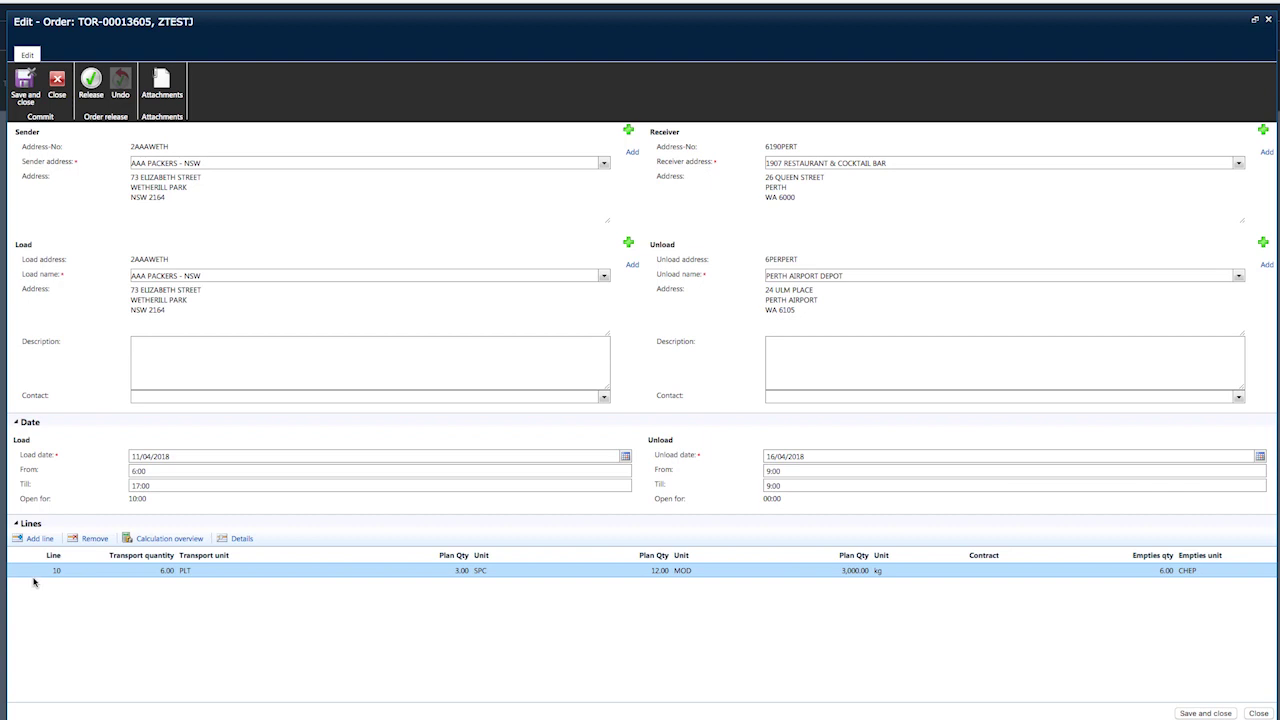
Save and close the transport order, returning to All transport orders.
click(36, 540)
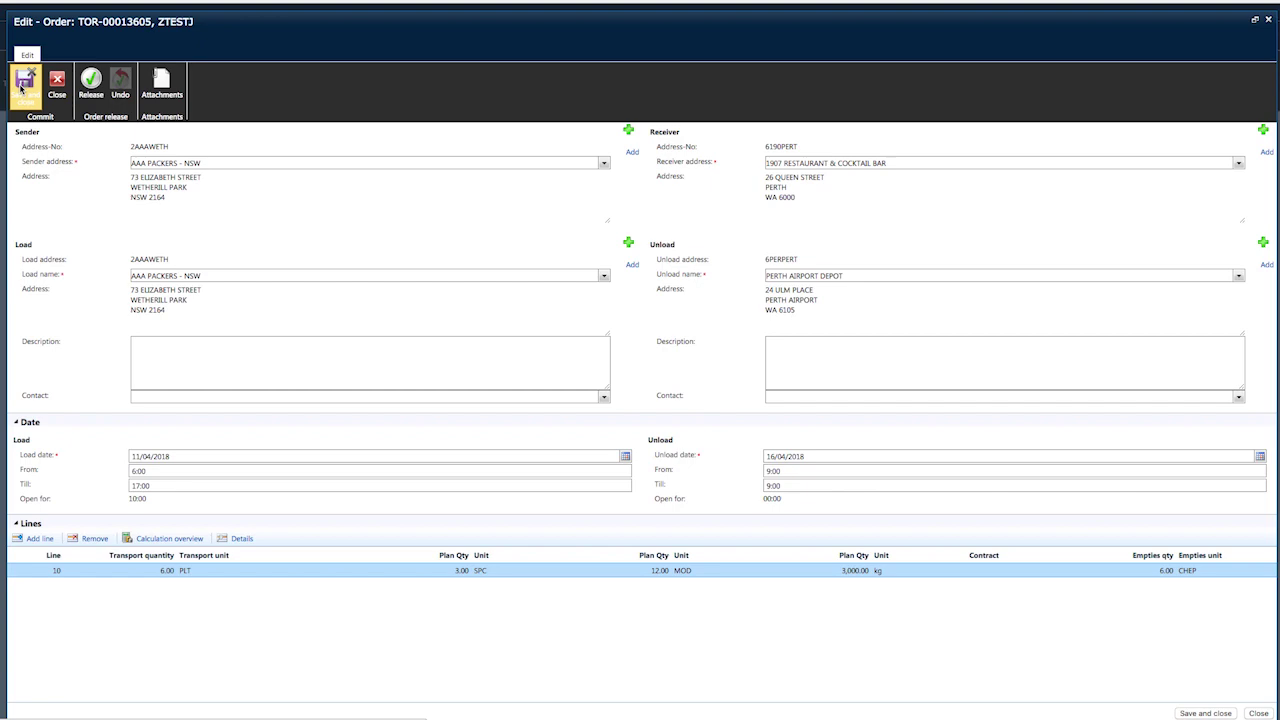
click(20, 88)
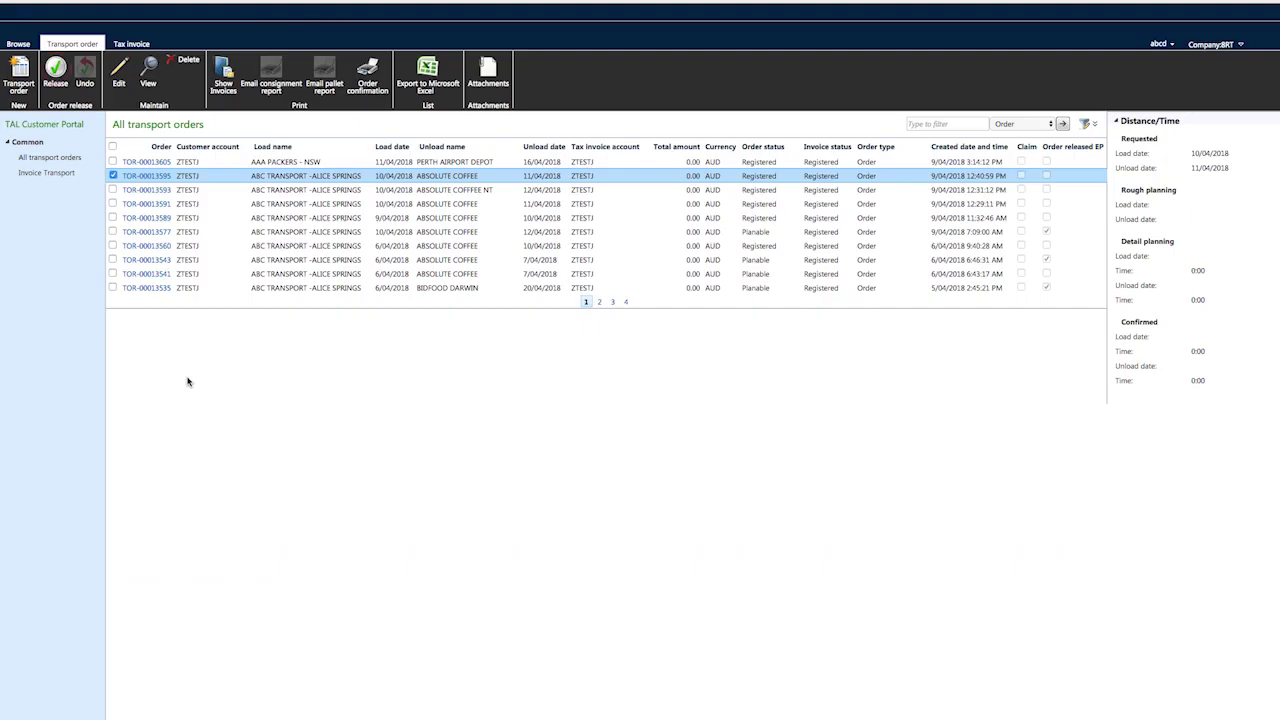